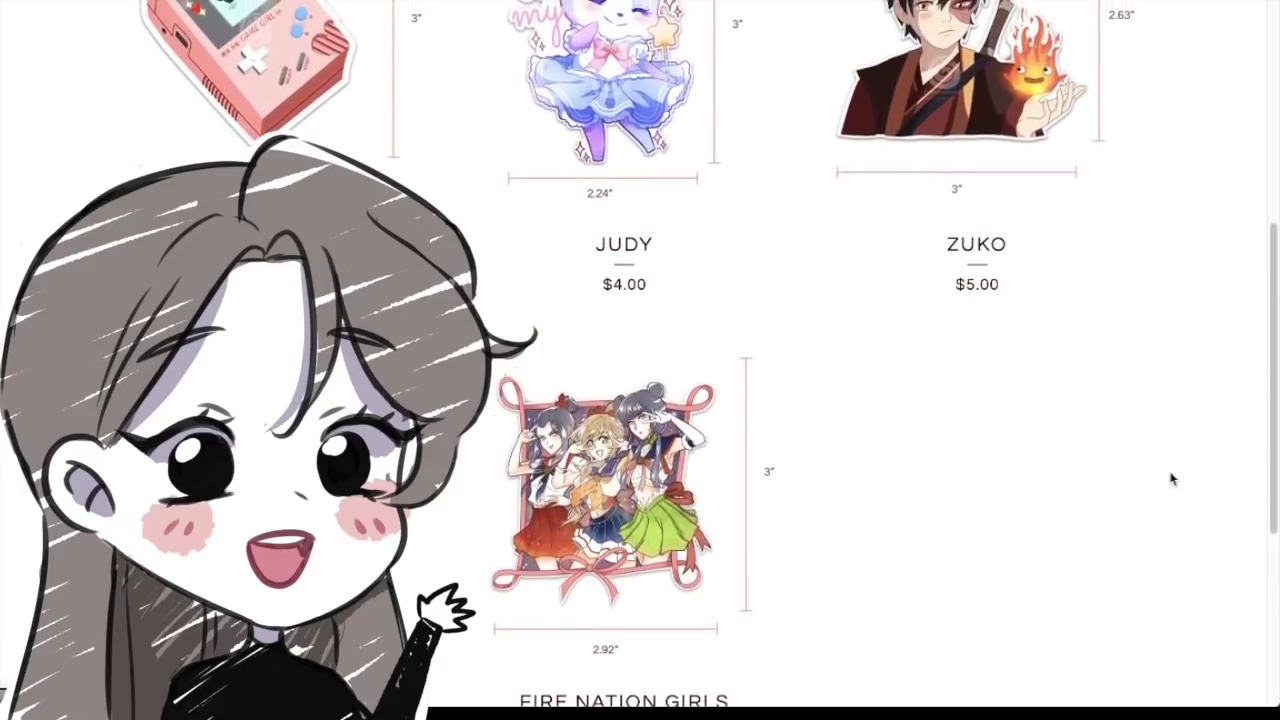
Look over the Cinnamamoon sticker shop, its Instagram page and the Gumroad profile listing art files.
scroll(1172, 479, "up", 5)
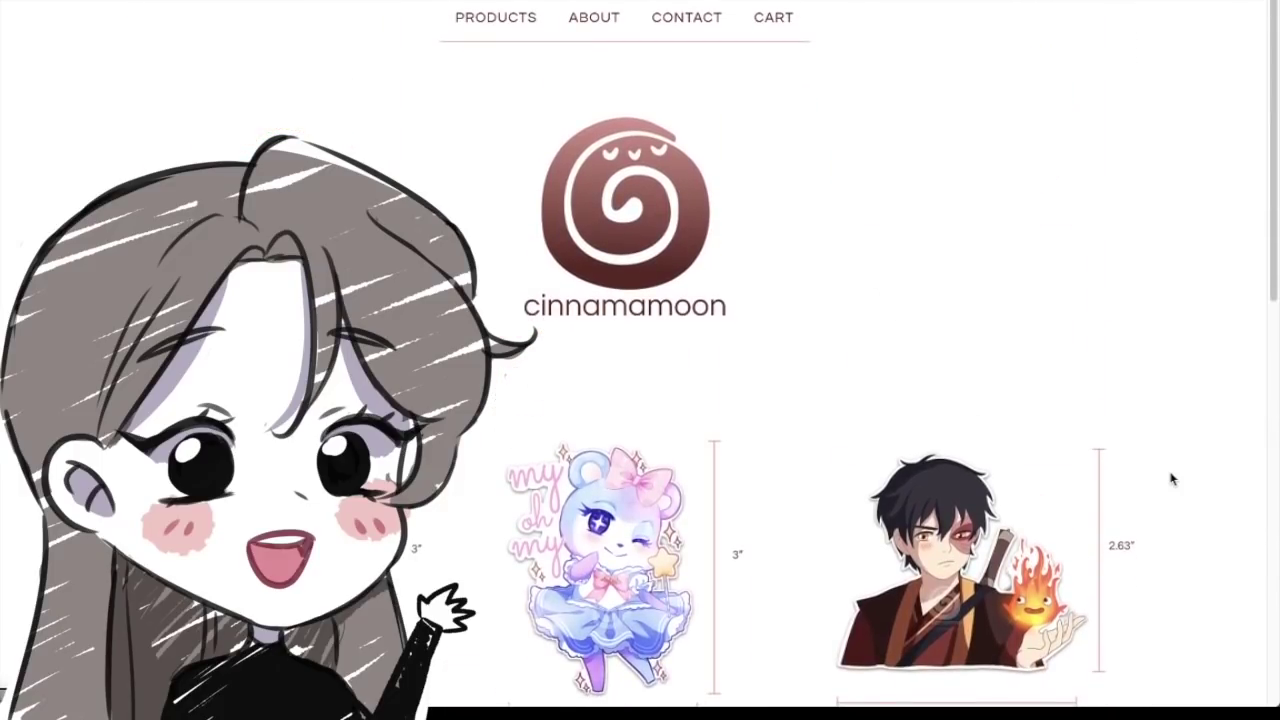
scroll(1172, 479, "down", 1)
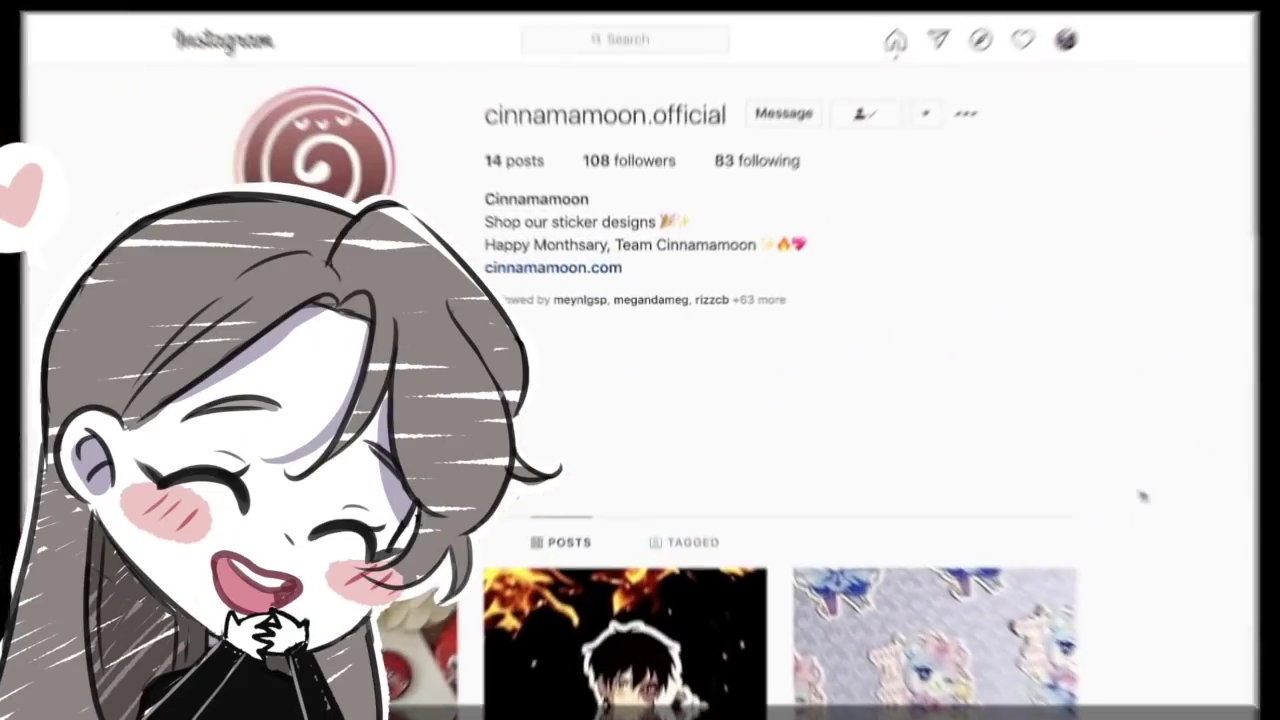
scroll(1160, 500, "down", 3)
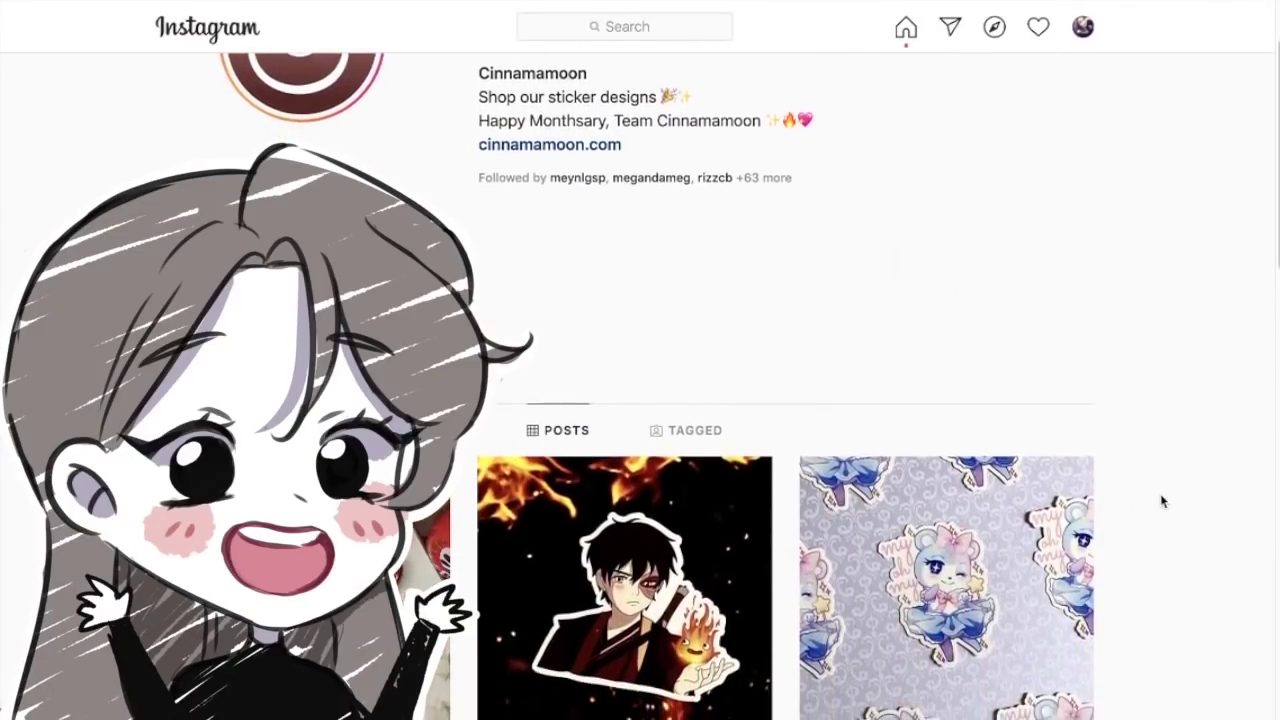
scroll(1162, 501, "down", 2)
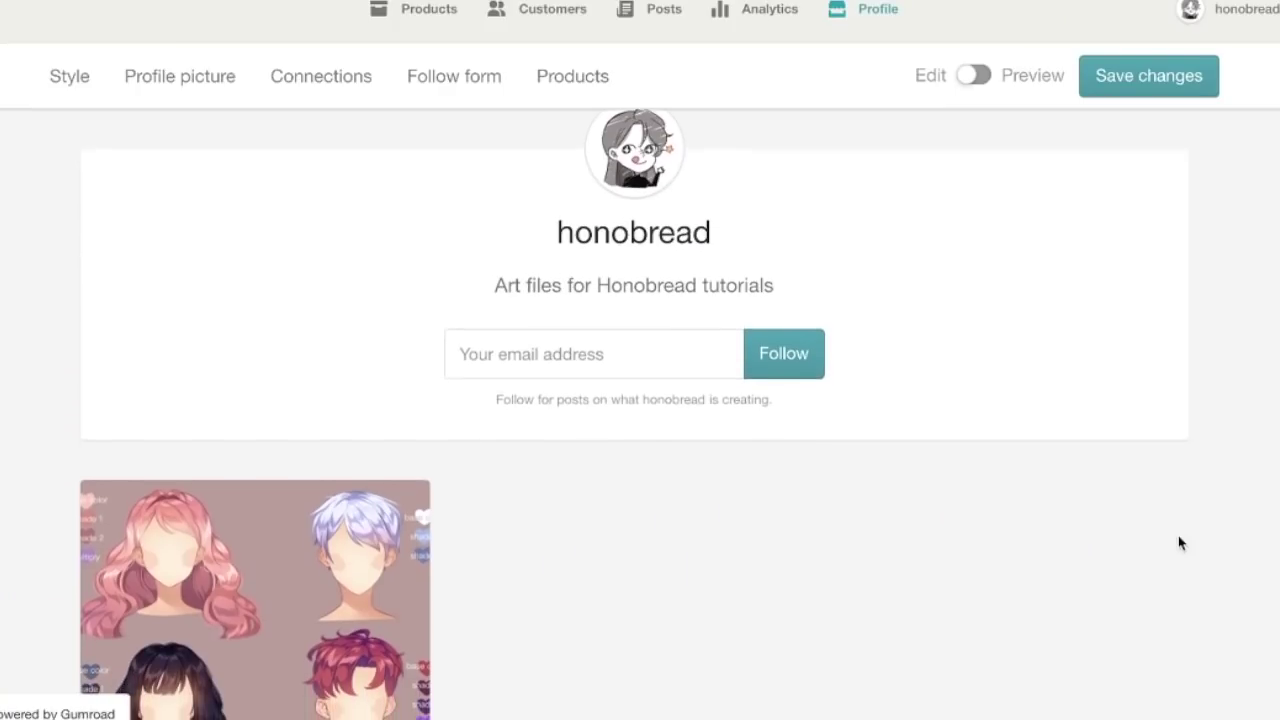
scroll(1178, 540, "down", 2)
scroll(1179, 542, "down", 2)
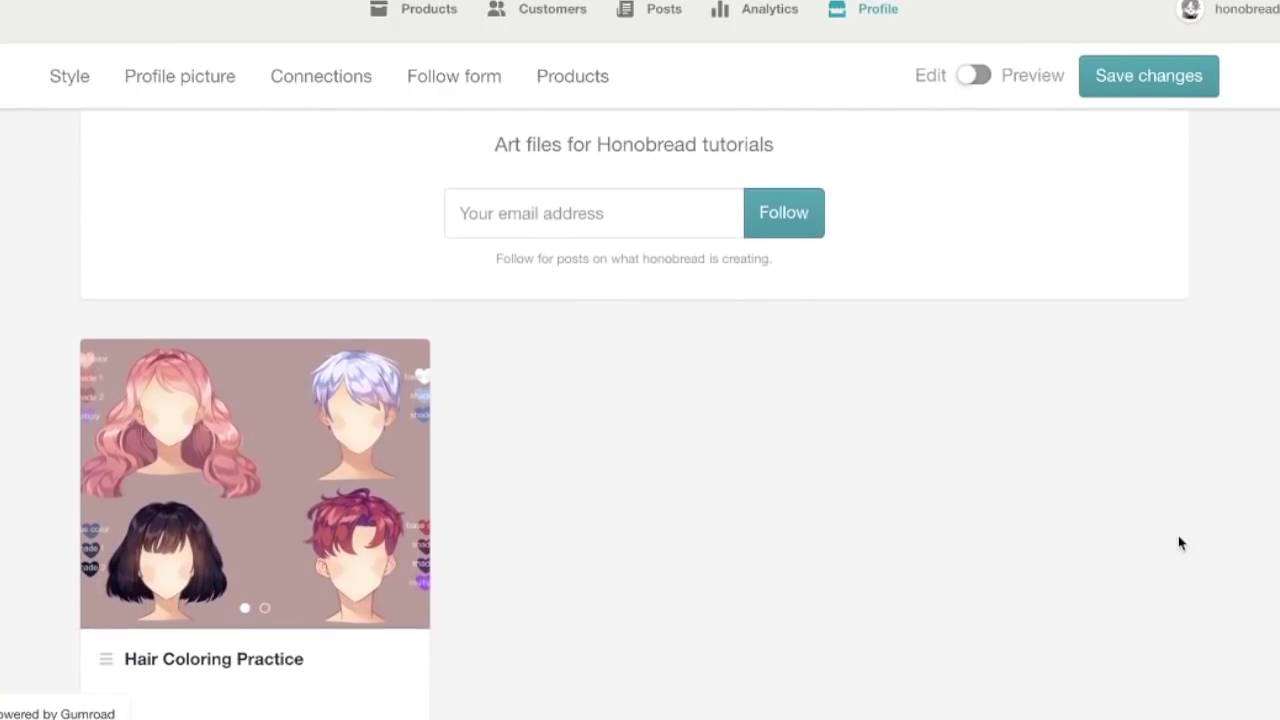
Open the Hair Coloring Practice product, examine its preview image and details, and close it.
left_click(260, 648)
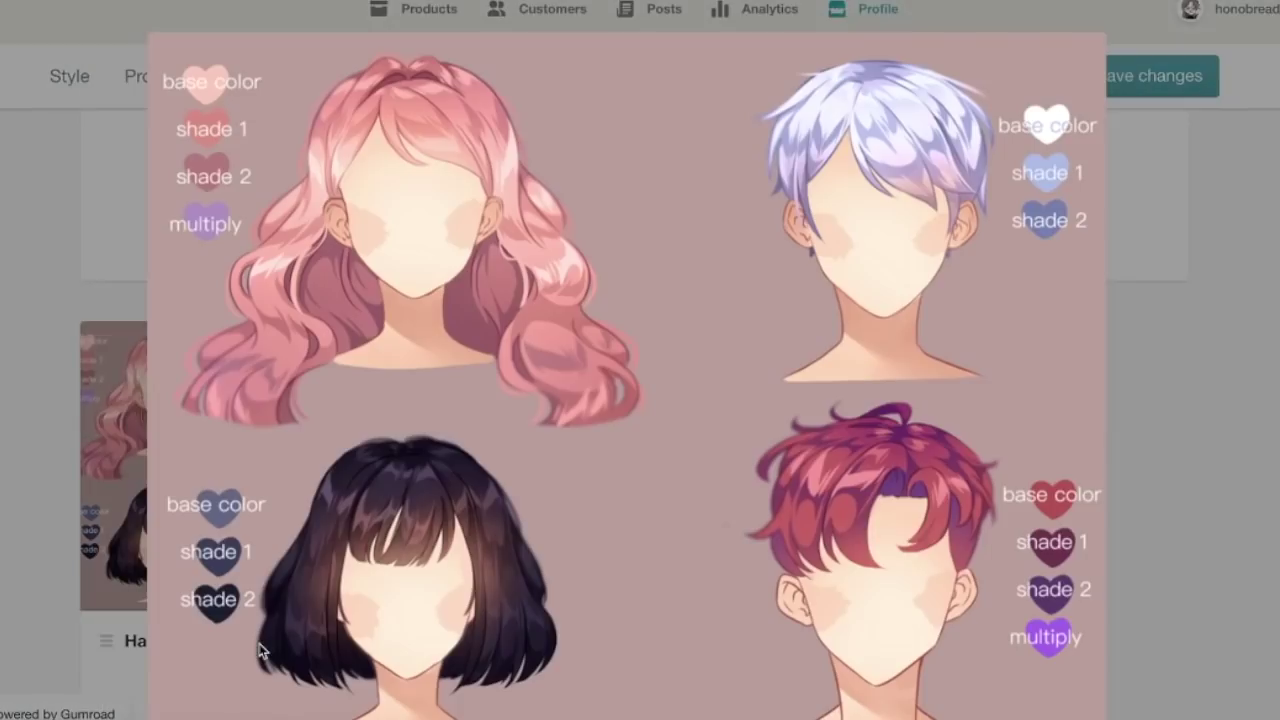
scroll(442, 547, "down", 3)
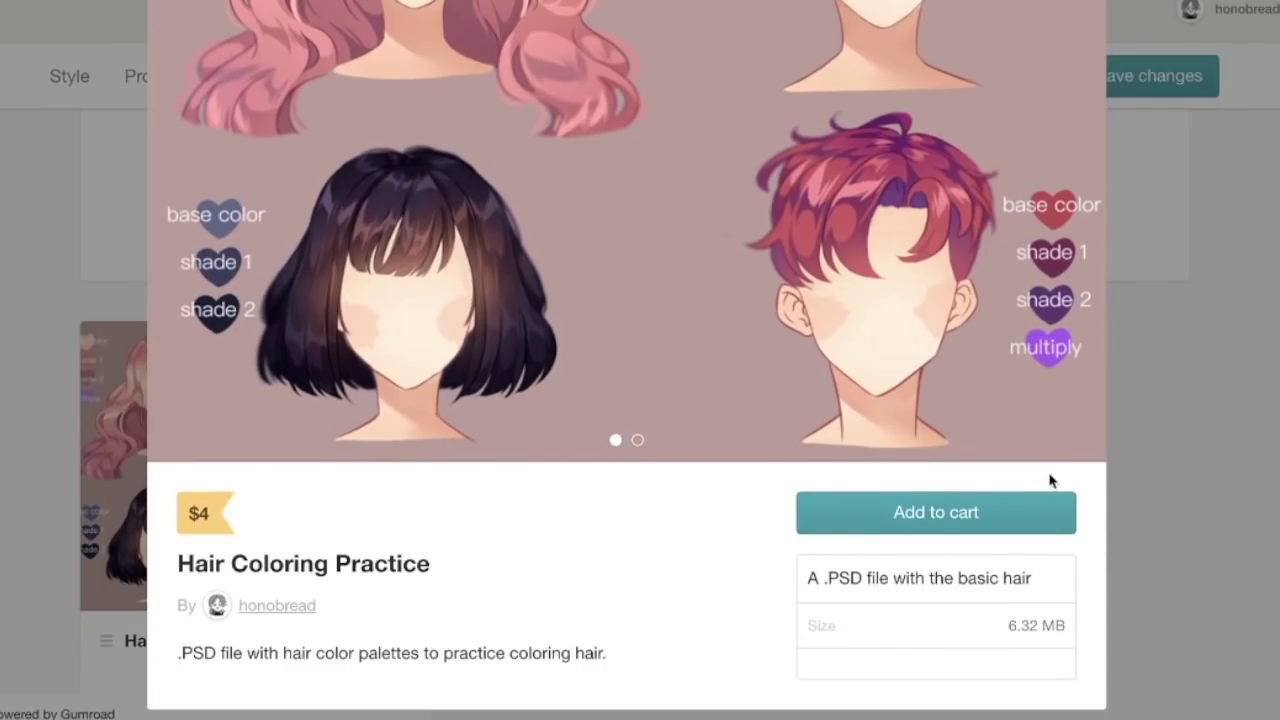
scroll(1046, 480, "up", 2)
scroll(1048, 472, "up", 3)
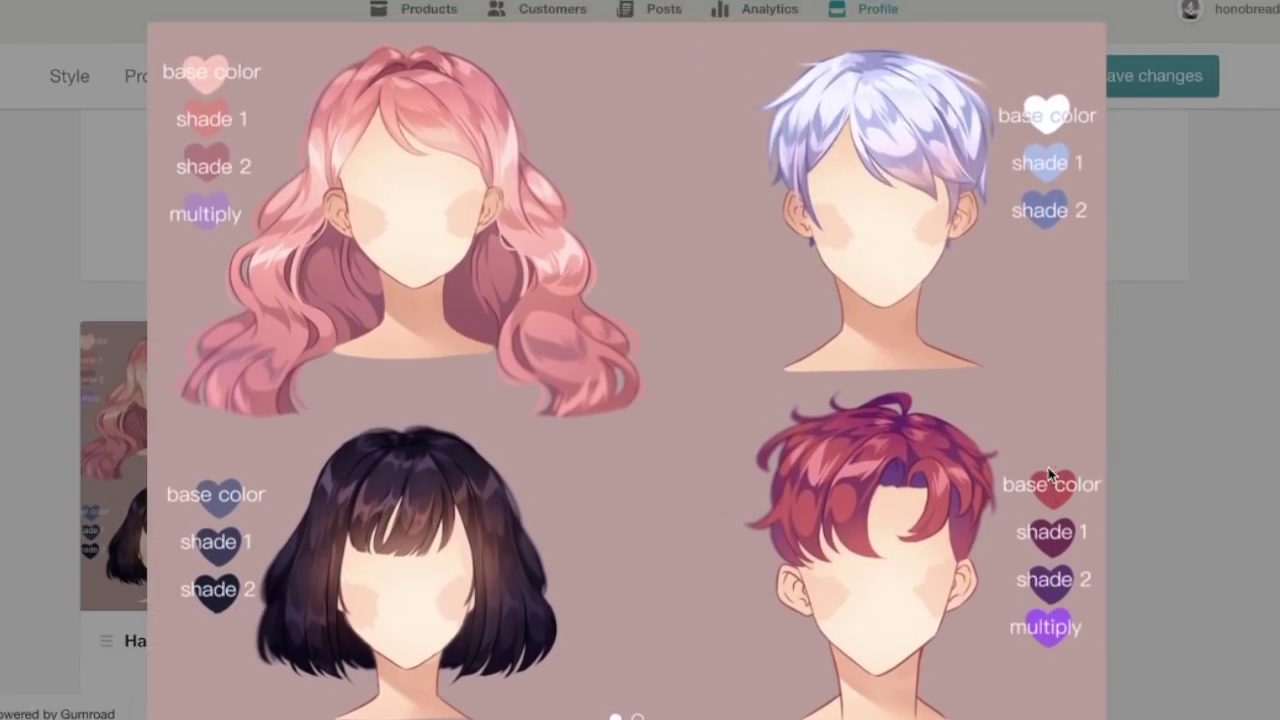
left_click(1261, 395)
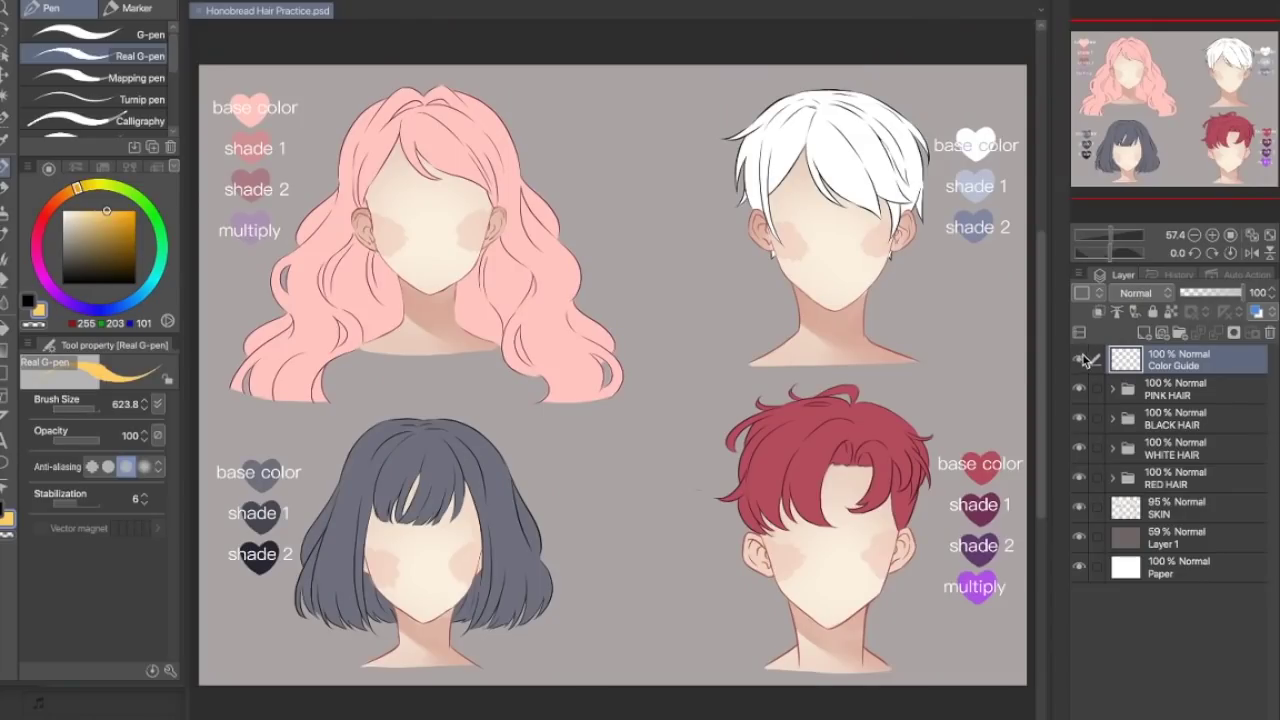
Switch to the hair practice file in Clip Studio Paint and hide the Color Guide layer.
left_click(1079, 360)
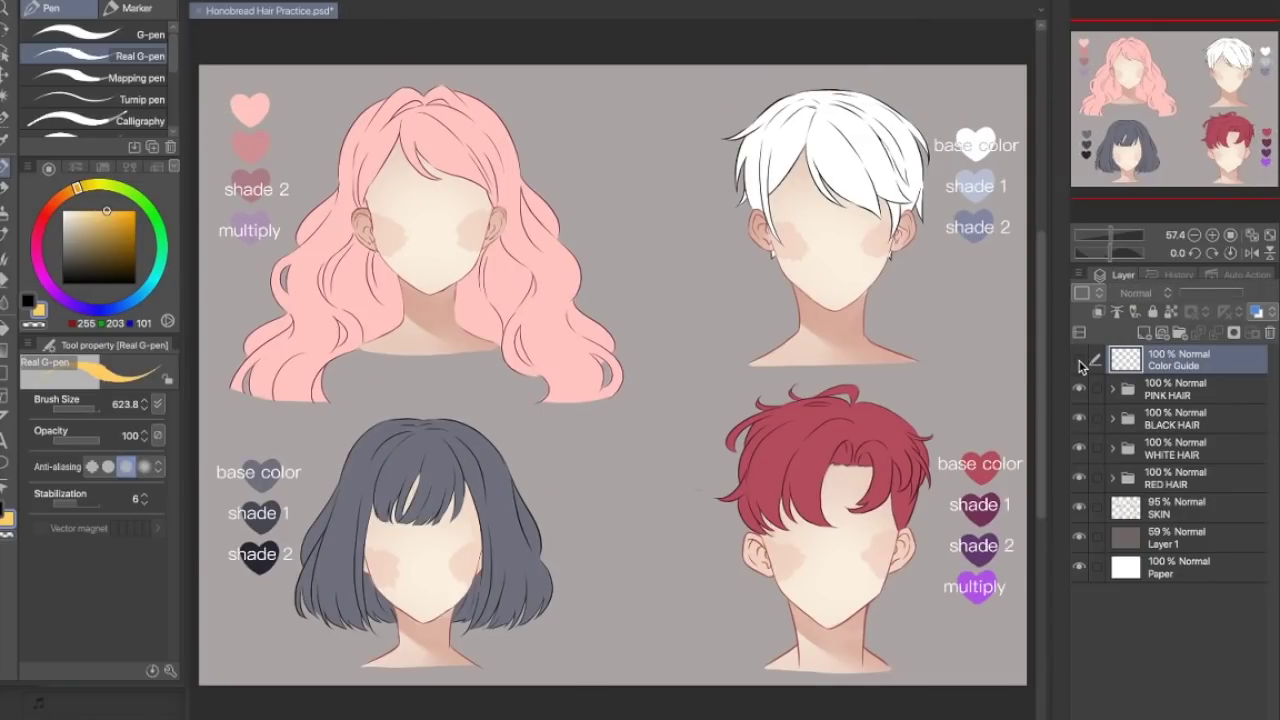
left_click(1079, 360)
left_click(1079, 360)
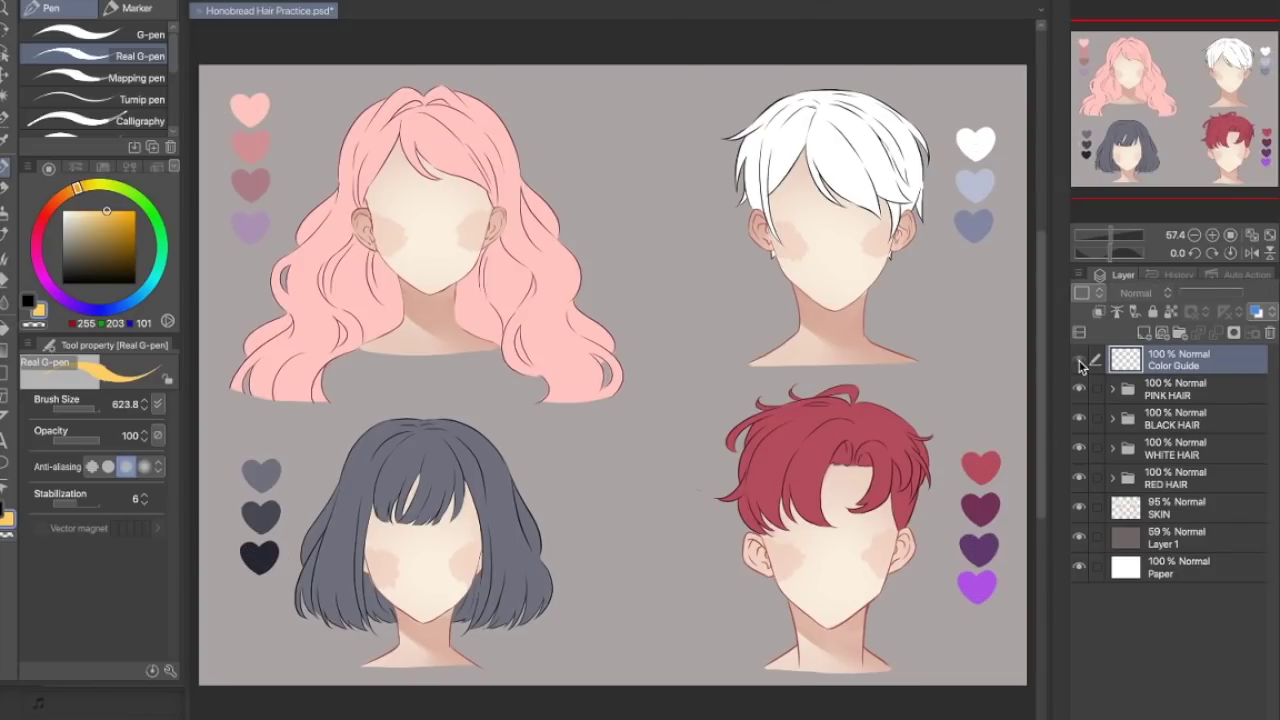
left_click(1079, 360)
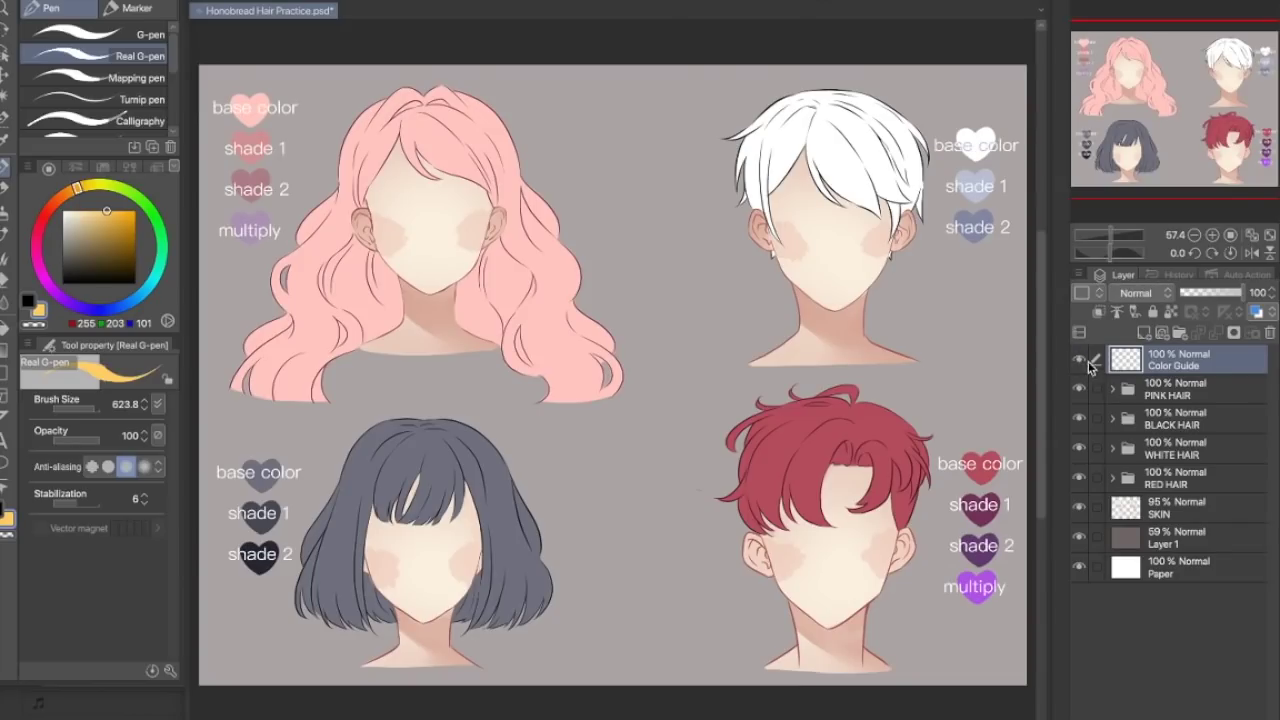
left_click(1079, 360)
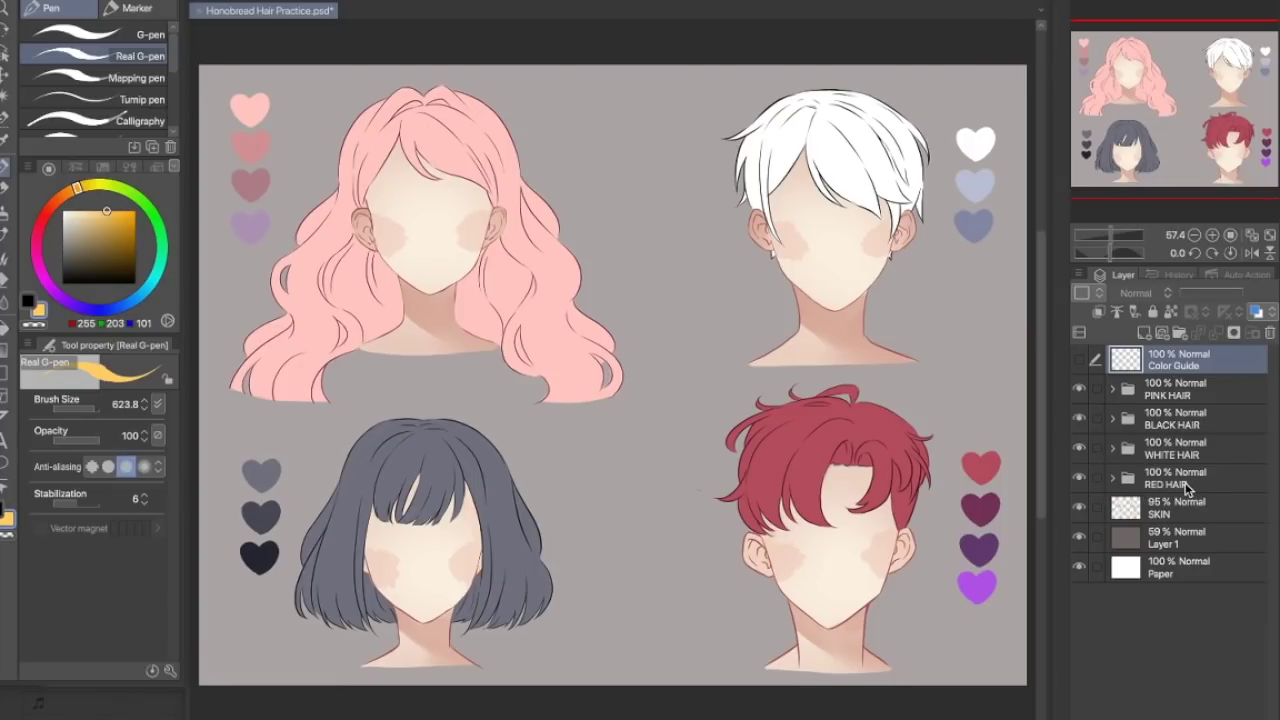
Expand the PINK HAIR folder and toggle its Color Palette, Lineart and Hair Base Color layers to examine what each contains.
left_click(1111, 392)
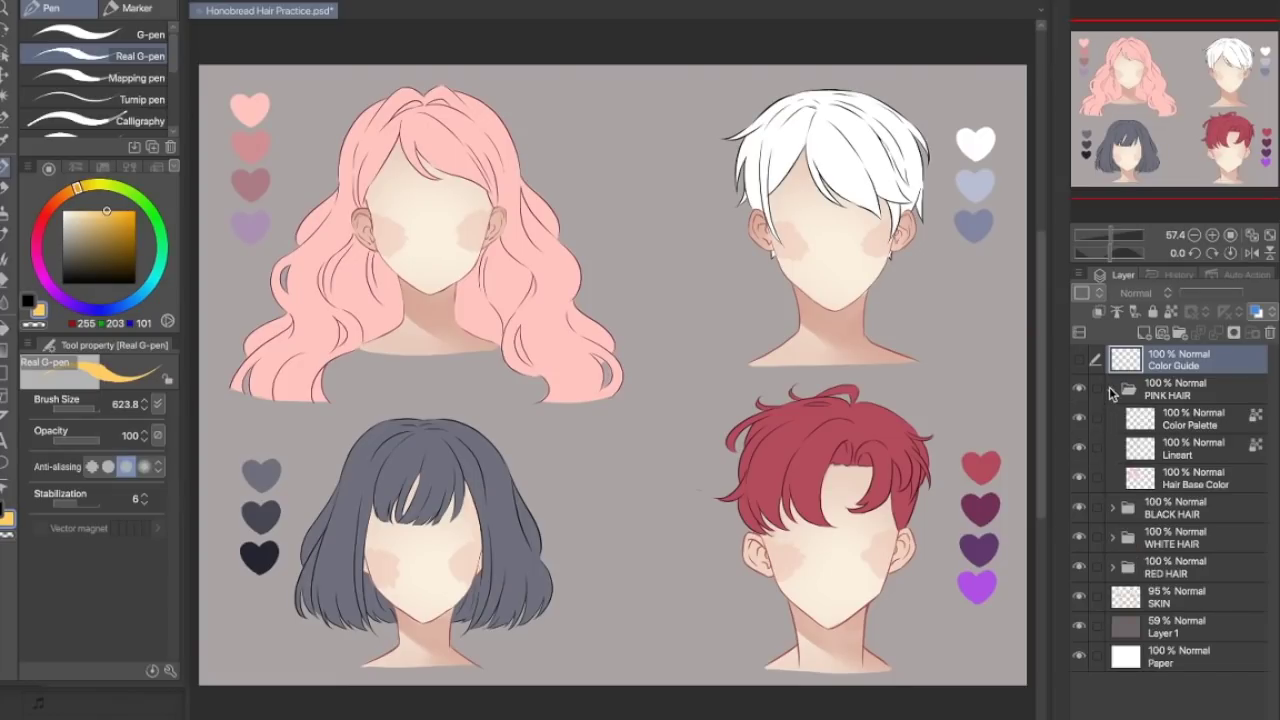
left_click(1079, 419)
left_click(1079, 419)
left_click(1079, 449)
left_click(1079, 449)
left_click(1079, 479)
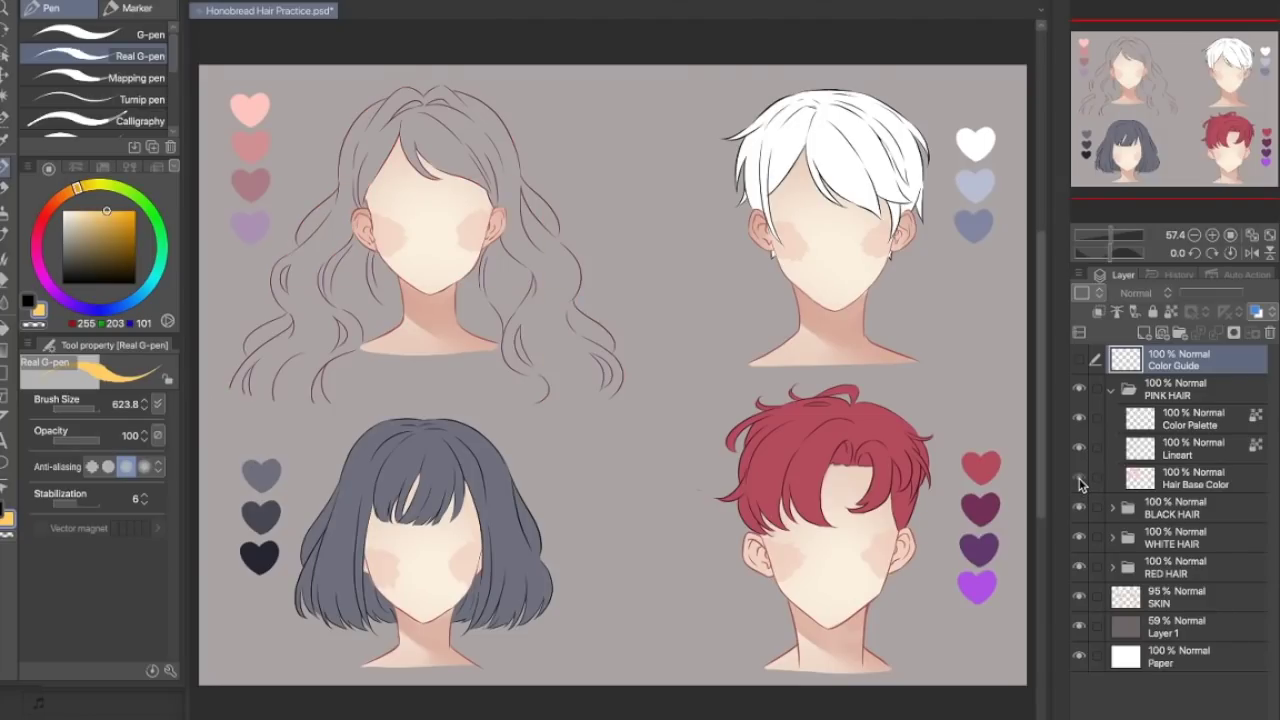
left_click(1079, 479)
left_click(1079, 479)
Toggle the visibility of the SKIN layer and the Layer 1 background to examine what each contains.
left_click(1079, 510)
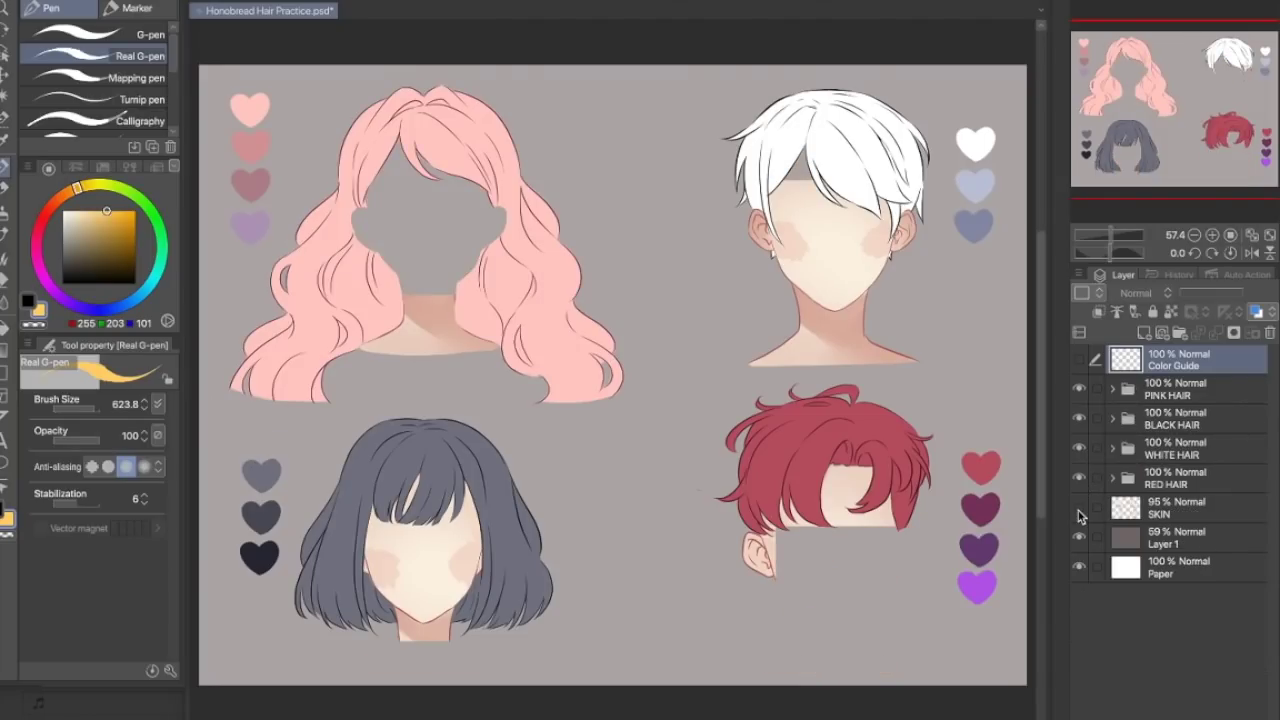
left_click(1079, 510)
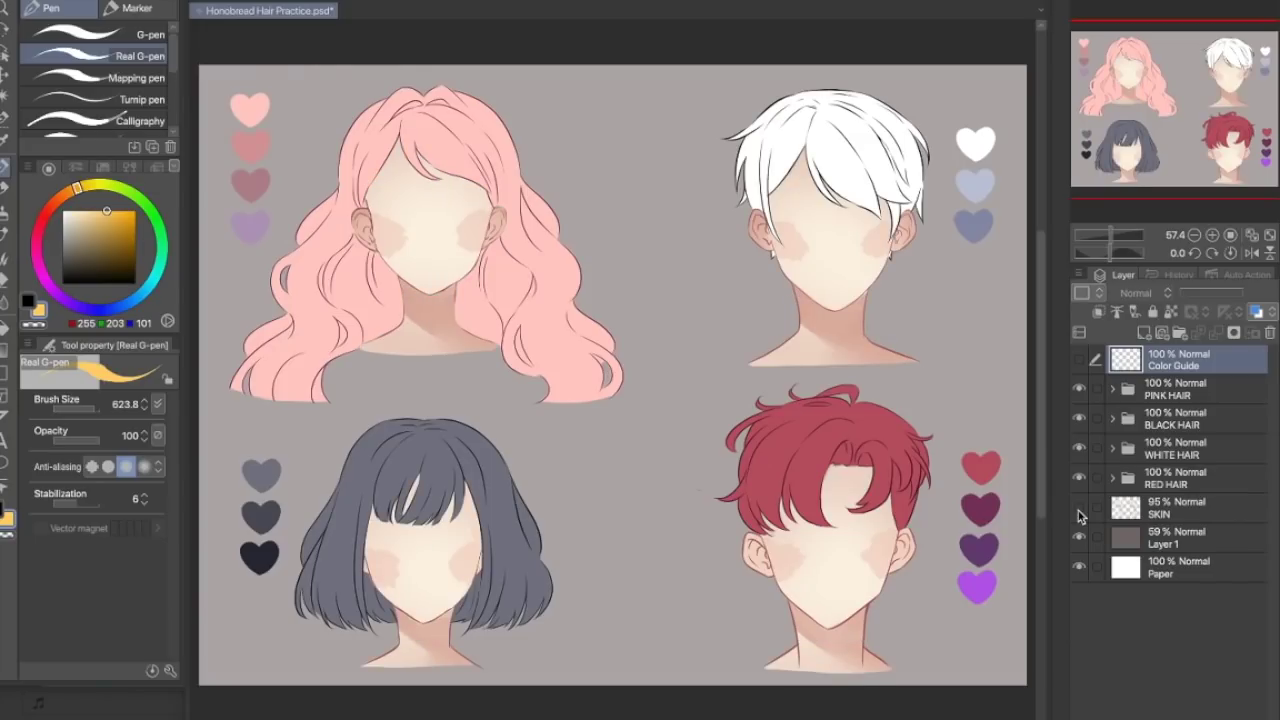
left_click(1079, 510)
left_click(1079, 510)
left_click(1079, 538)
left_click(1079, 538)
left_click(1079, 538)
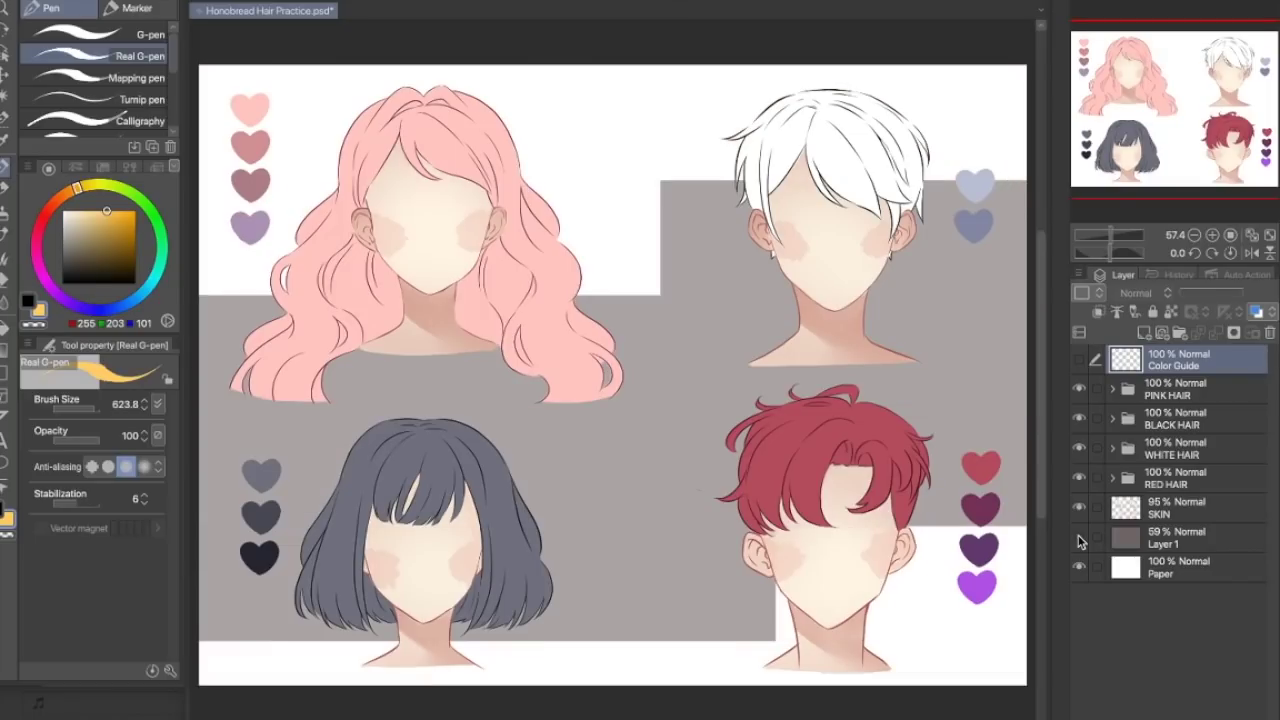
left_click(1079, 538)
left_click(1079, 538)
left_click(1079, 538)
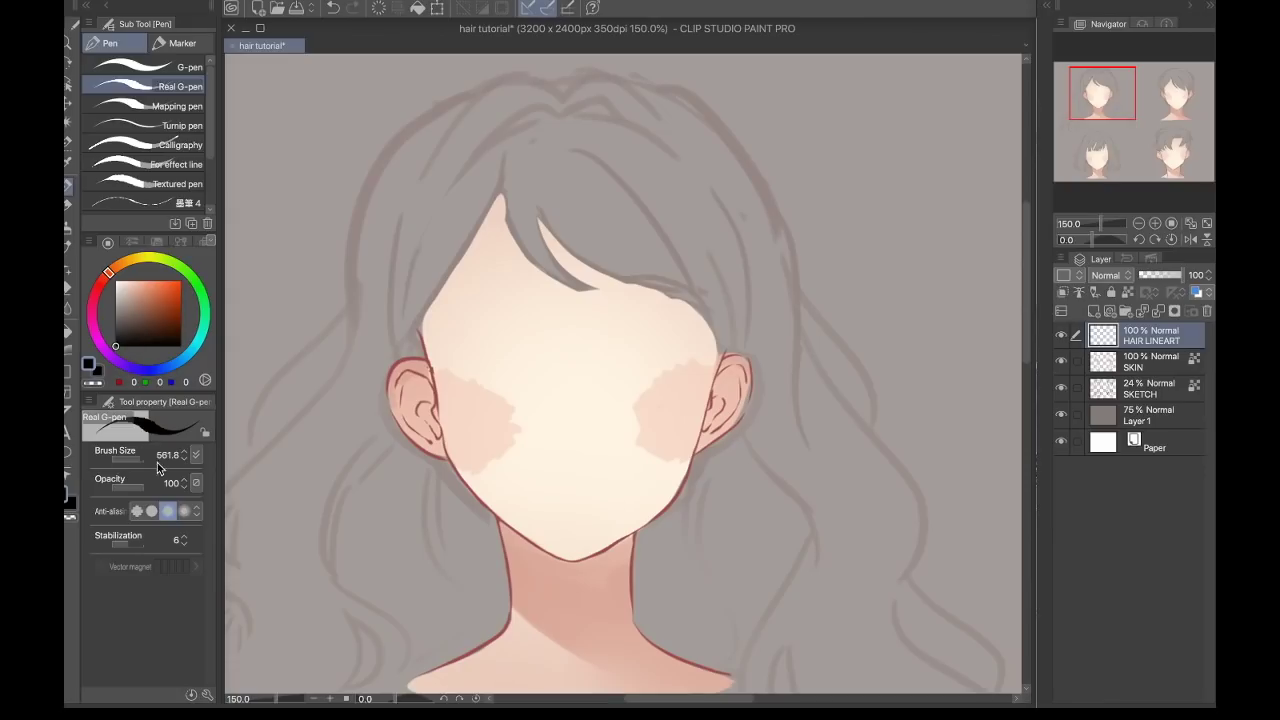
Ink the bangs and face-framing strands over the sketch on the HAIR LINEART layer with the G-pen at brush size 5.8.
left_click_drag(497, 155, 602, 291)
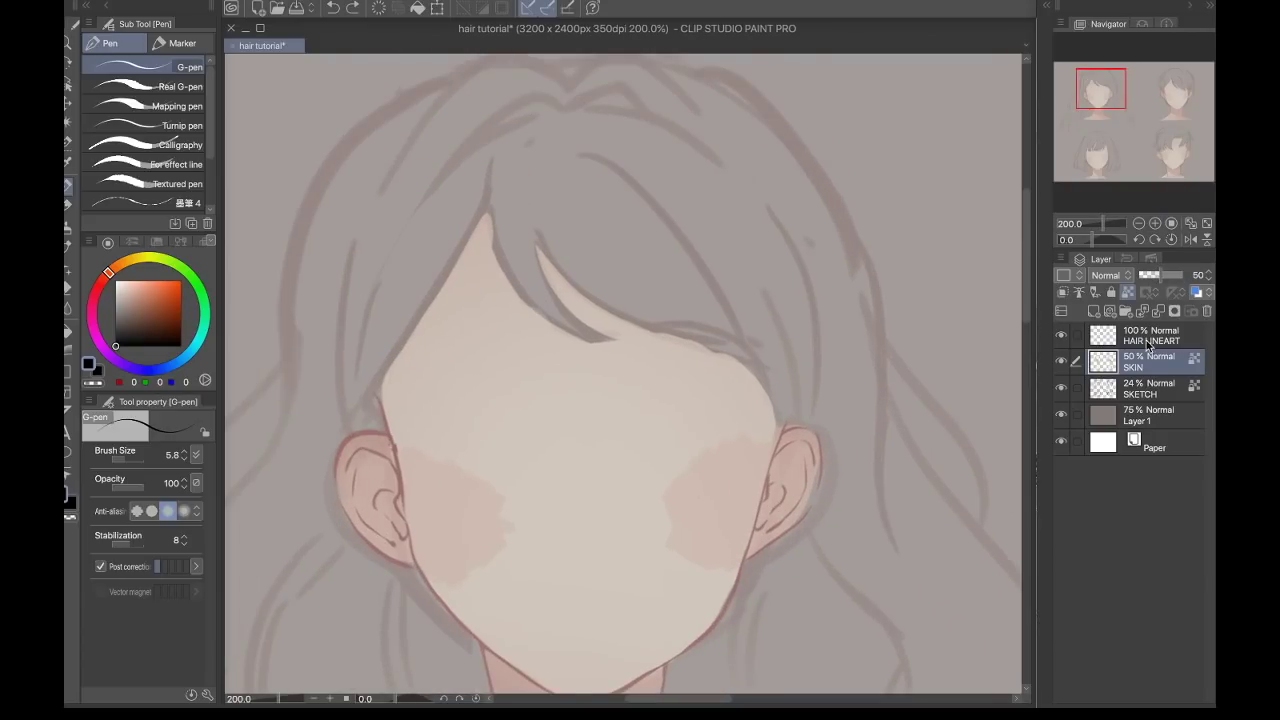
mouse_move(490, 153)
left_mouse_down()
mouse_move(534, 295)
mouse_move(620, 340)
left_mouse_up()
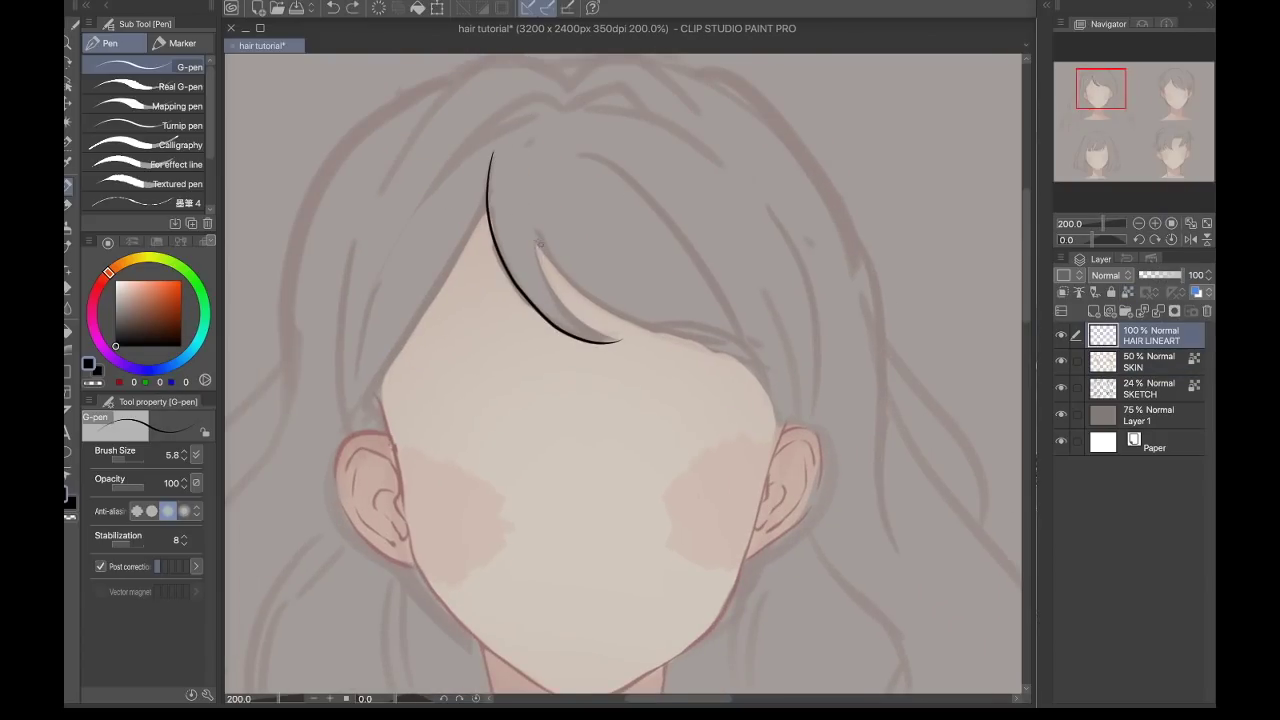
left_click_drag(600, 328, 768, 385)
mouse_move(576, 148)
left_mouse_down()
mouse_move(724, 277)
mouse_move(772, 385)
left_mouse_up()
key("ctrl+z")
left_click_drag(540, 135, 684, 235)
left_click_drag(472, 218, 396, 352)
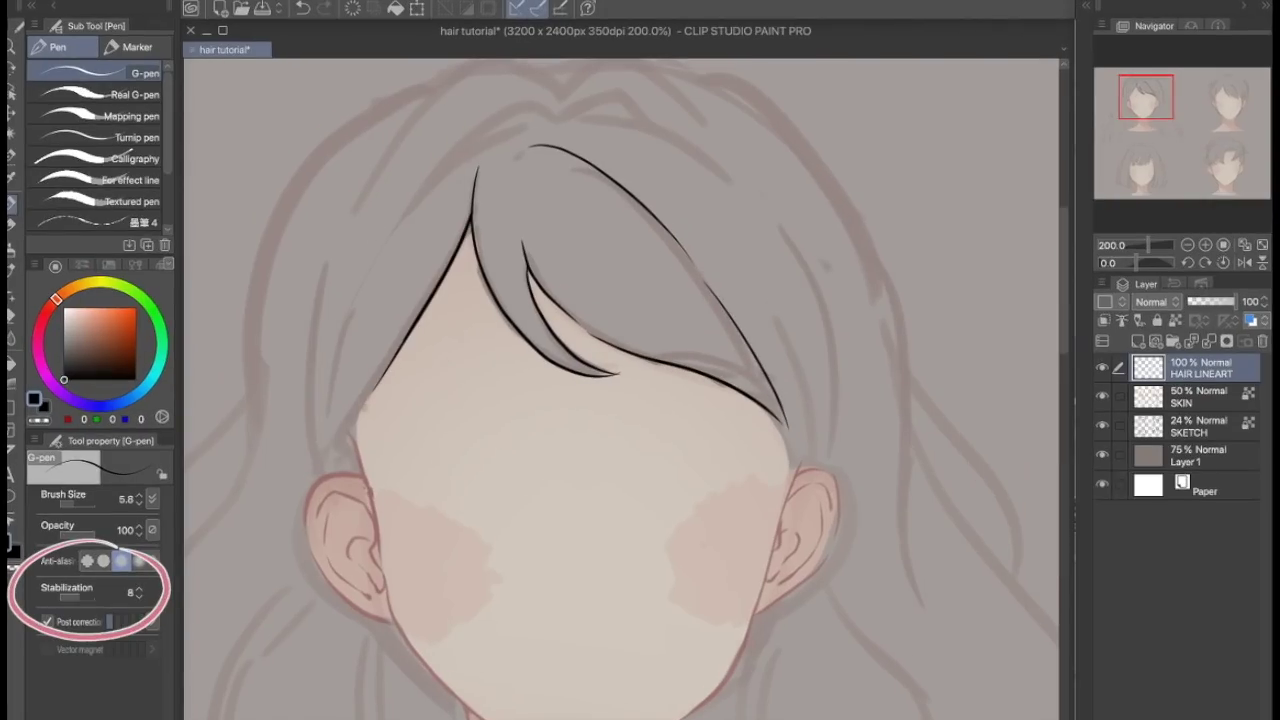
left_click_drag(530, 126, 398, 215)
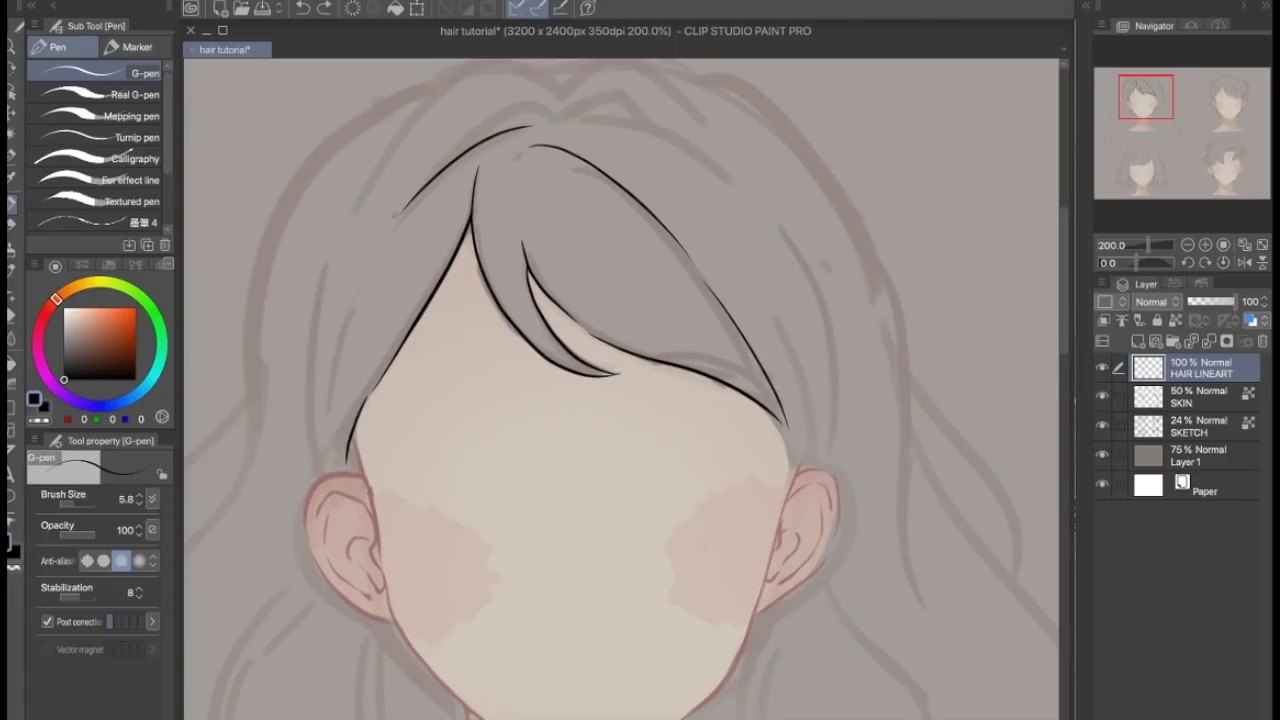
left_click_drag(362, 284, 342, 468)
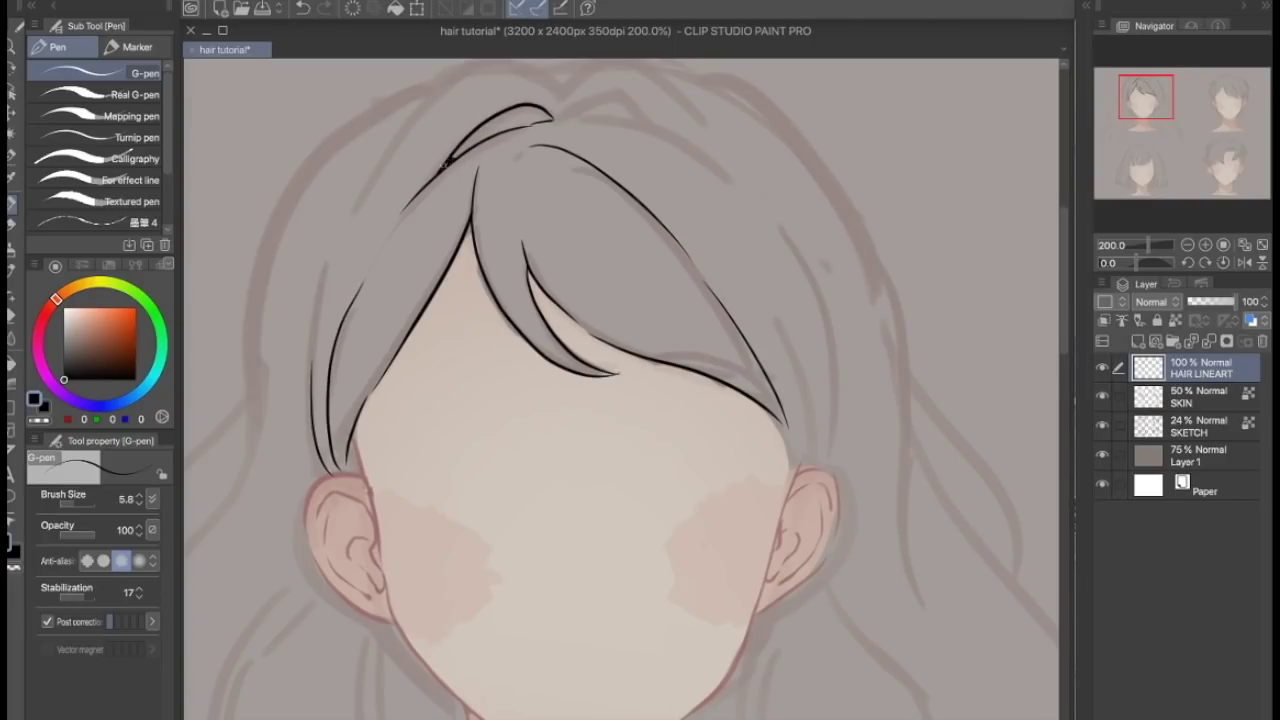
Ink the raised strands around the parting at the crown with stabilization set to 17.
key("ctrl+plus")
left_click_drag(620, 250, 620, 590)
left_click_drag(588, 178, 760, 185)
left_click_drag(590, 180, 900, 258)
key("ctrl+z")
left_click_drag(590, 180, 922, 297)
left_click_drag(520, 300, 837, 385)
left_click_drag(740, 138, 896, 214)
mouse_move(748, 138)
left_mouse_down()
mouse_move(506, 472)
mouse_move(483, 454)
left_mouse_up()
key("ctrl+z")
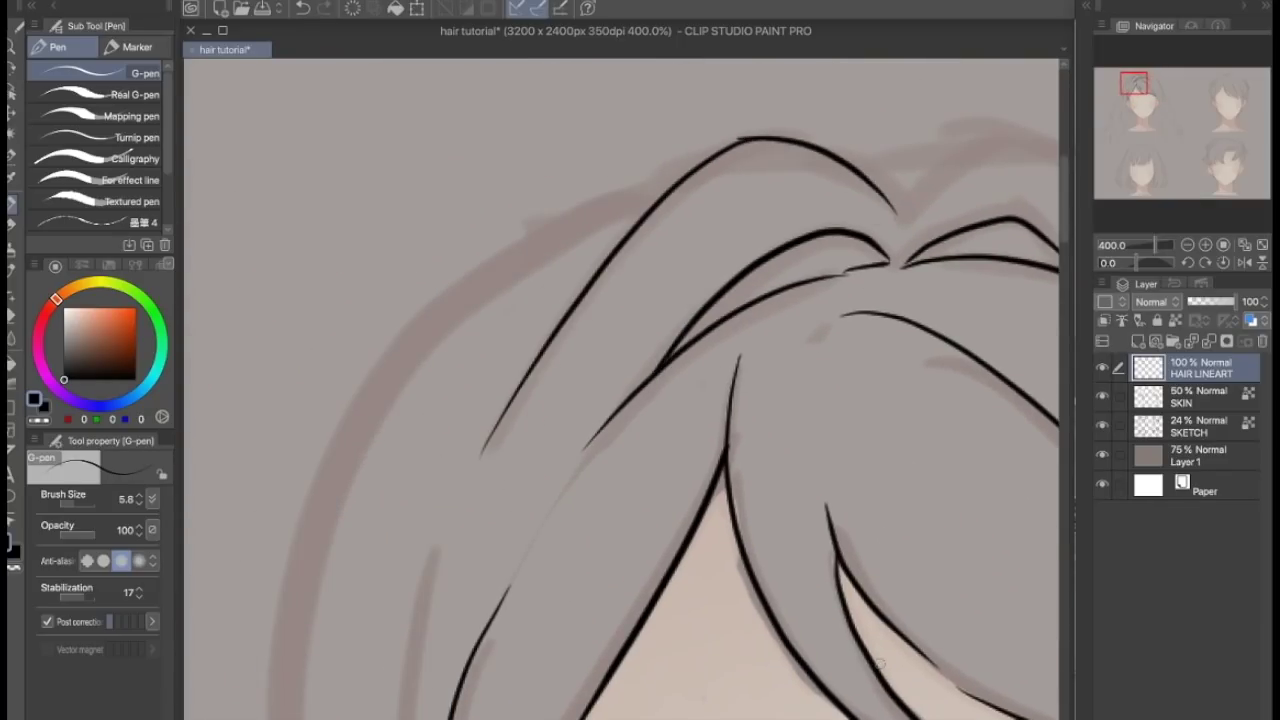
Ink the outer contour of the hair at the crown, following the sketch.
left_click_drag(735, 115, 390, 230)
left_click_drag(548, 322, 844, 388)
key("ctrl+z")
left_click_drag(548, 322, 875, 415)
key("ctrl+0")
key("ctrl+plus")
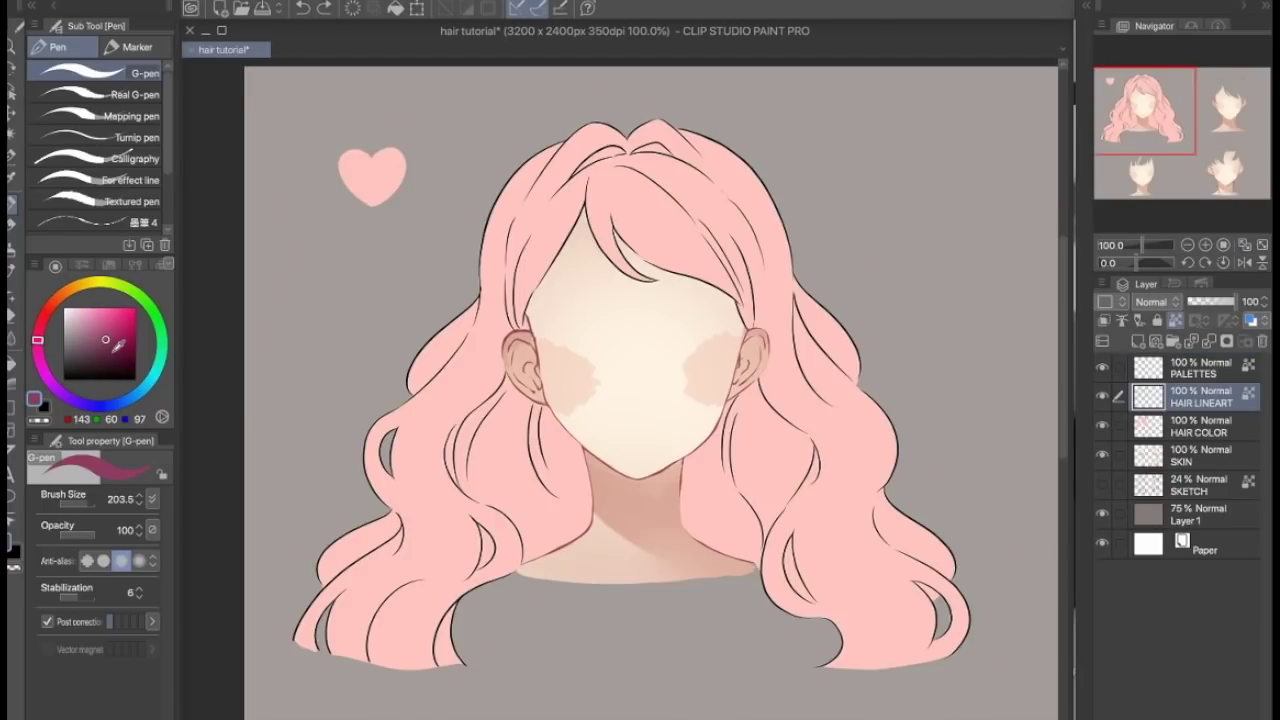
Recolor the pink hair's lineart with a dark plum on the HAIR LINEART layer.
left_click(121, 346)
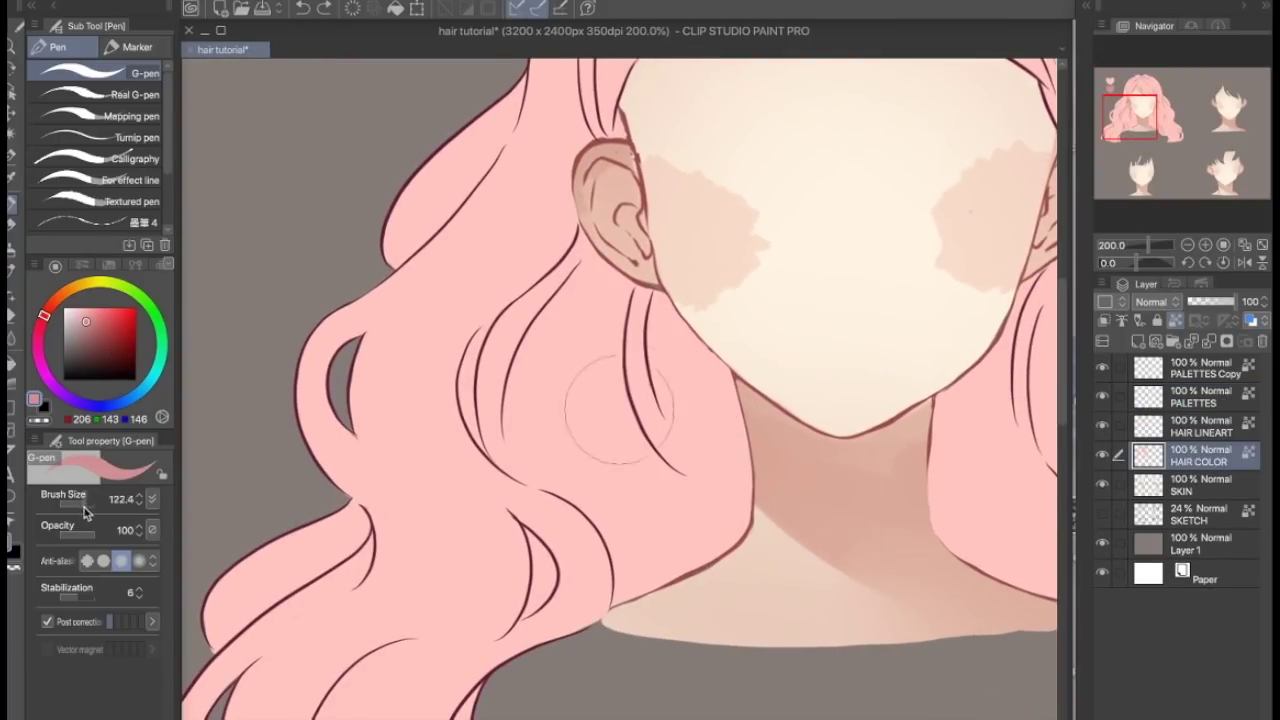
Shade the inner hair behind the neck on both sides with RGB 206, 143, 146 on the HAIR COLOR layer.
left_click_drag(700, 300, 660, 560)
mouse_move(525, 345)
left_mouse_down()
mouse_move(482, 396)
mouse_move(560, 285)
mouse_move(605, 175)
left_mouse_up()
mouse_move(580, 300)
left_mouse_down()
mouse_move(575, 425)
mouse_move(544, 461)
mouse_move(640, 610)
left_mouse_up()
mouse_move(519, 530)
left_mouse_down()
mouse_move(542, 600)
mouse_move(530, 614)
left_mouse_up()
left_click_drag(800, 450, 540, 392)
left_click_drag(685, 365, 787, 515)
mouse_move(810, 215)
left_mouse_down()
mouse_move(845, 288)
mouse_move(910, 292)
mouse_move(857, 355)
left_mouse_up()
left_click_drag(924, 311, 888, 396)
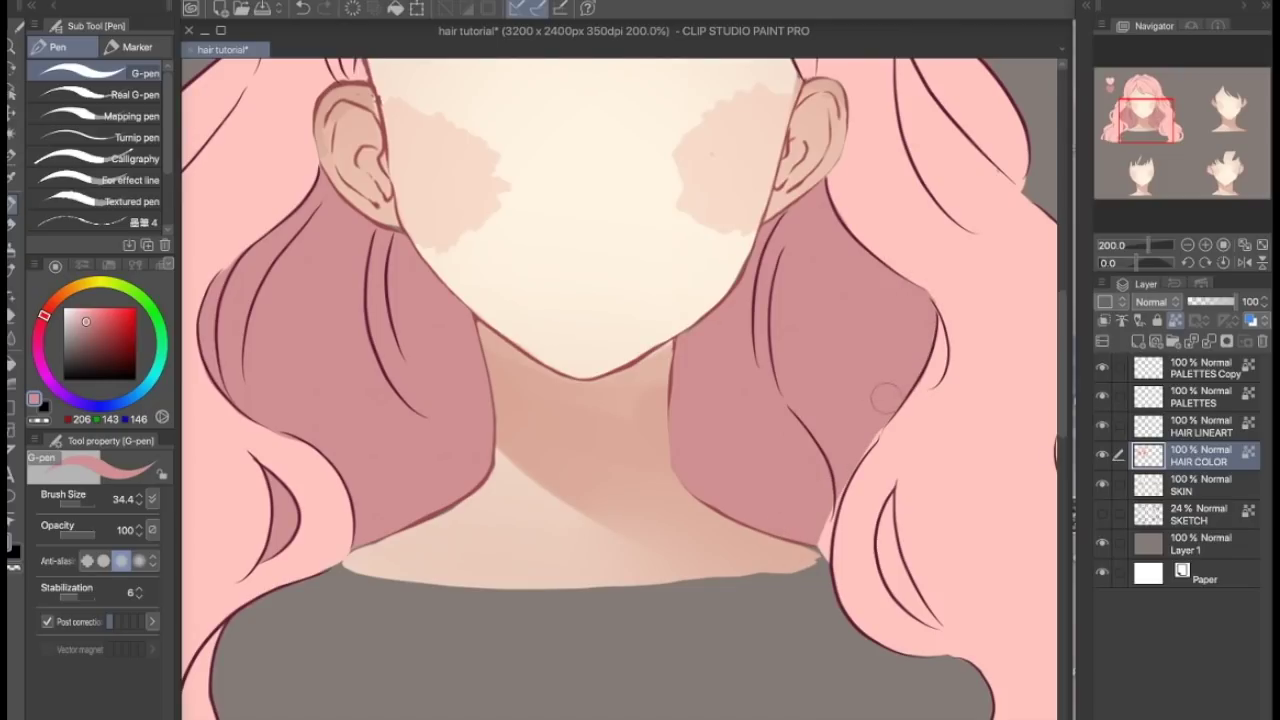
left_click_drag(843, 496, 931, 605)
left_click_drag(938, 320, 868, 458)
Shade the folds and undersides of the lower curls on the left side of the pink hair.
mouse_move(400, 450)
left_mouse_down()
mouse_move(612, 521)
mouse_move(843, 275)
left_mouse_up()
left_click_drag(658, 462, 630, 574)
left_click_drag(652, 525, 668, 574)
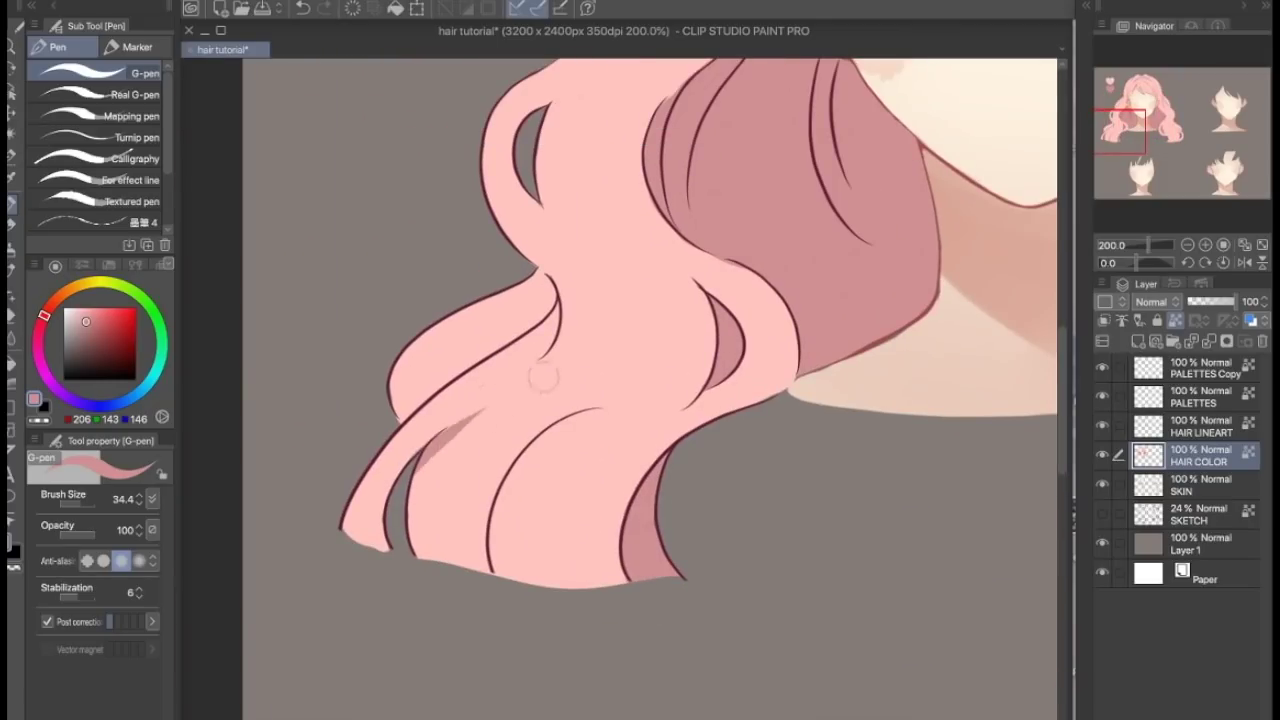
left_click_drag(455, 418, 422, 470)
mouse_move(530, 325)
left_mouse_down()
mouse_move(520, 298)
mouse_move(400, 385)
mouse_move(465, 362)
left_mouse_up()
left_click_drag(400, 410, 506, 328)
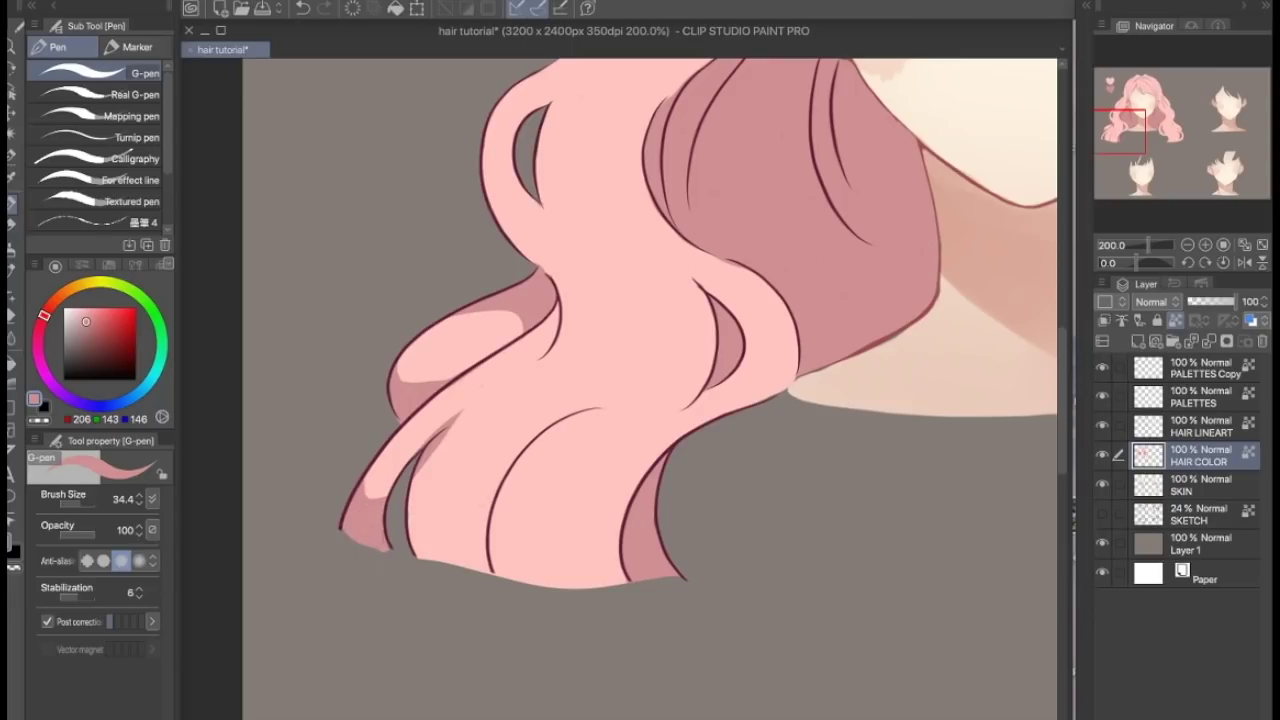
mouse_move(352, 528)
left_mouse_down()
mouse_move(409, 463)
mouse_move(384, 540)
left_mouse_up()
left_click_drag(422, 470, 484, 536)
key("ctrl+z")
left_click_drag(522, 458, 628, 508)
key("ctrl+z")
key("ctrl+z")
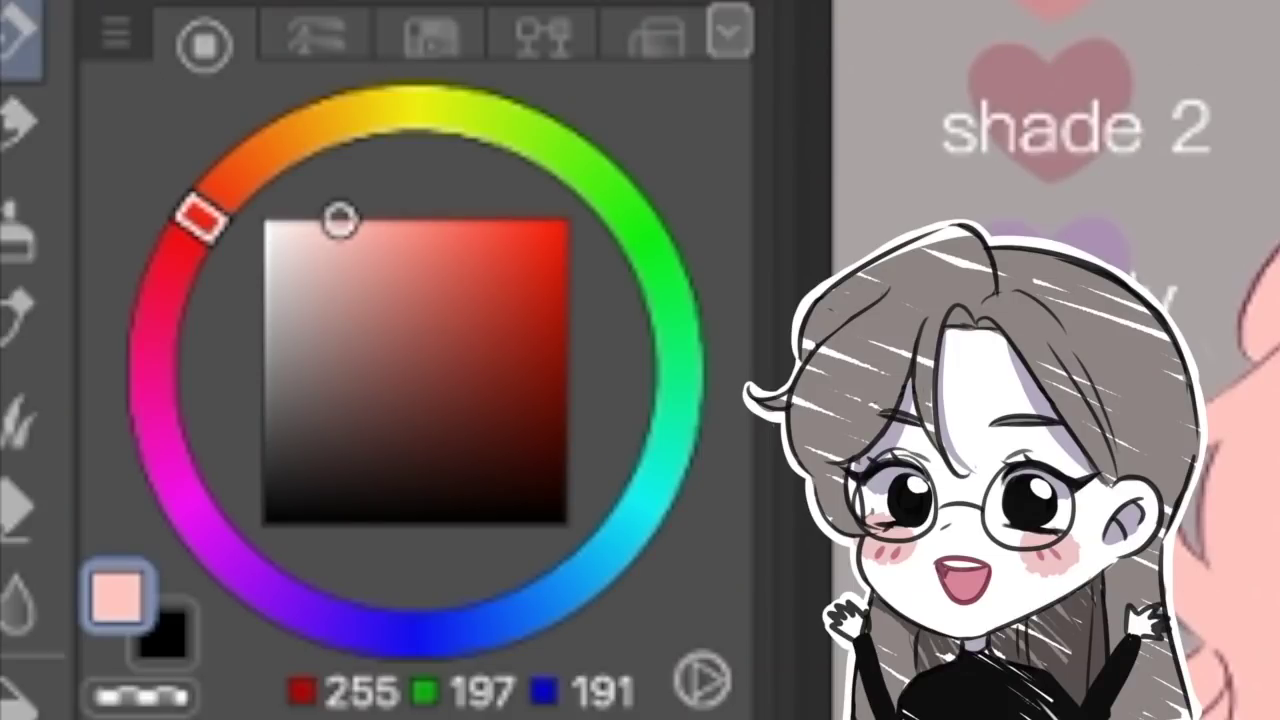
Derive a shading color from the base pink by darkening it to RGB 197, 135, 129 and shifting its hue toward magenta.
left_click_drag(352, 248, 368, 289)
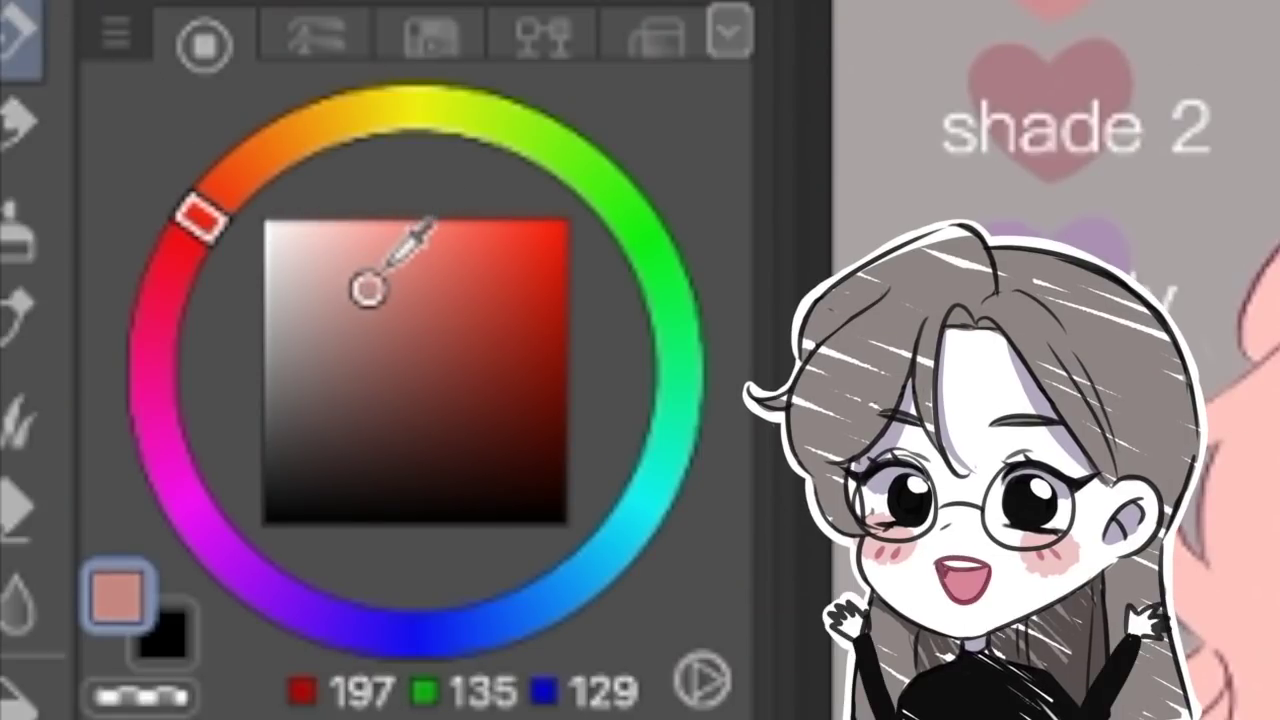
mouse_move(192, 213)
left_mouse_down()
mouse_move(230, 192)
mouse_move(188, 284)
left_mouse_up()
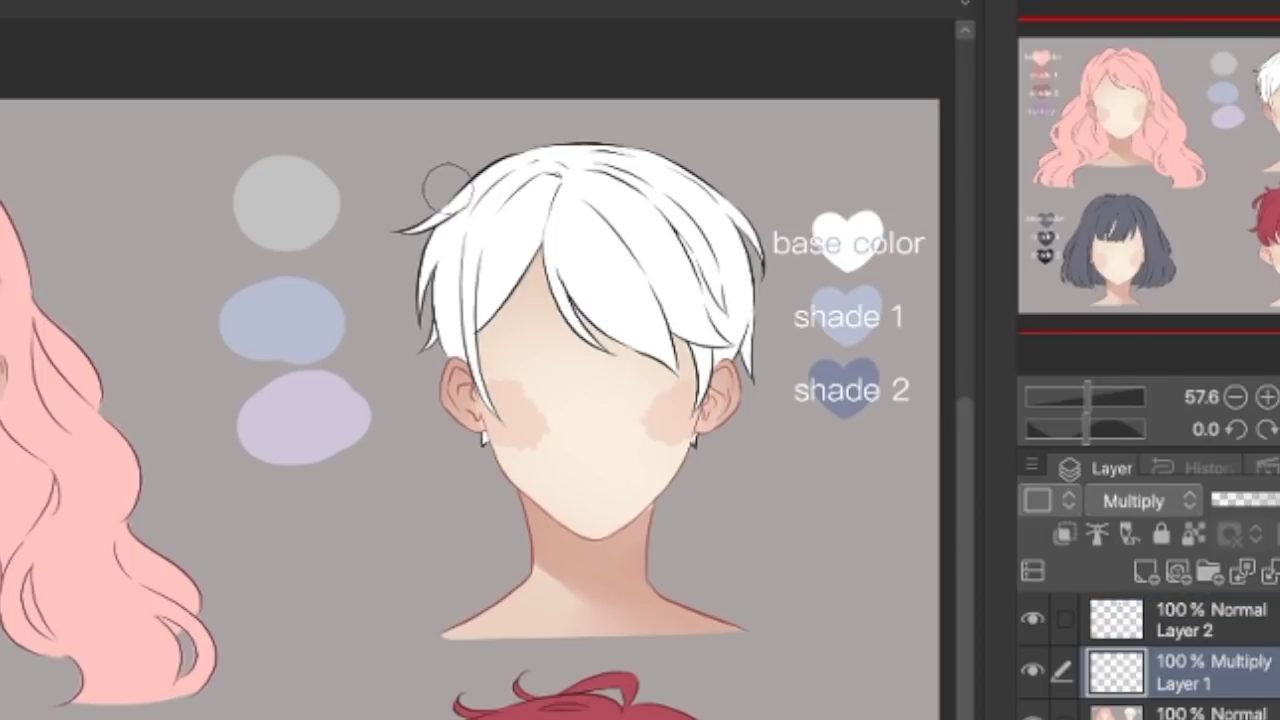
Brush a gray test shadow across the white hair on the Multiply layer, undo it, and brush a light blue one instead.
left_click_drag(460, 222, 665, 168)
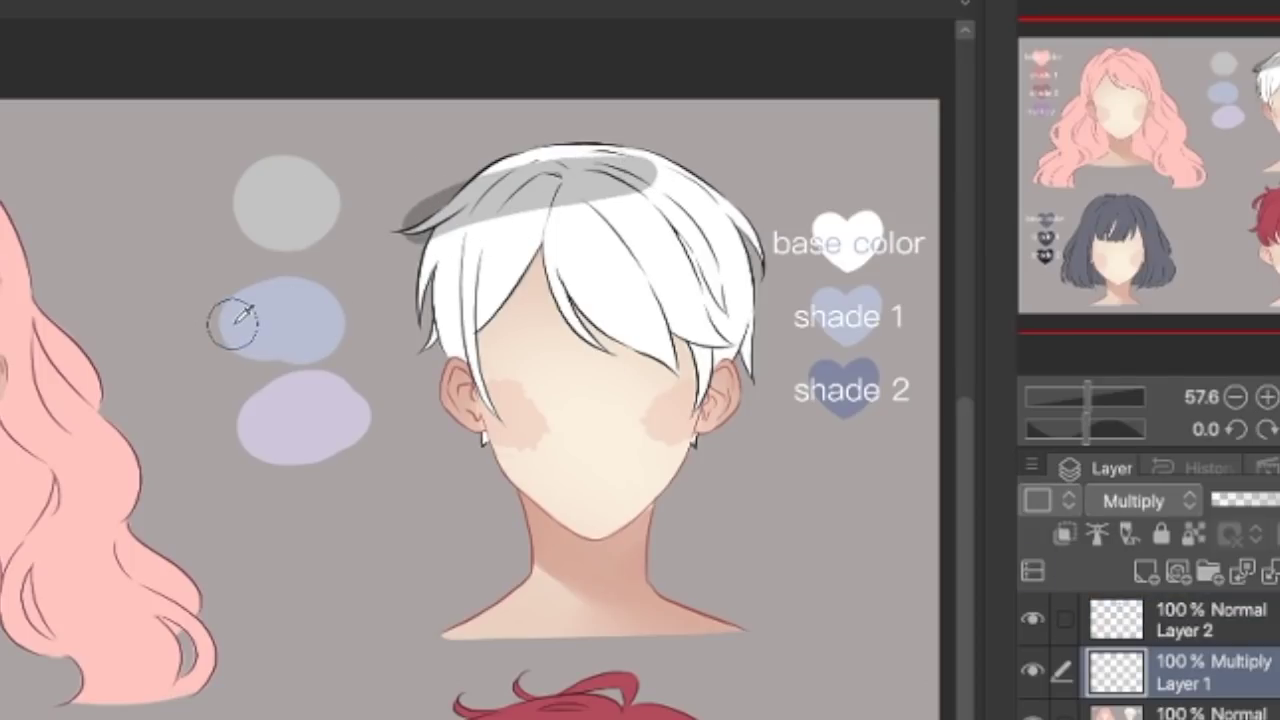
key("ctrl+z")
left_click_drag(430, 232, 608, 192)
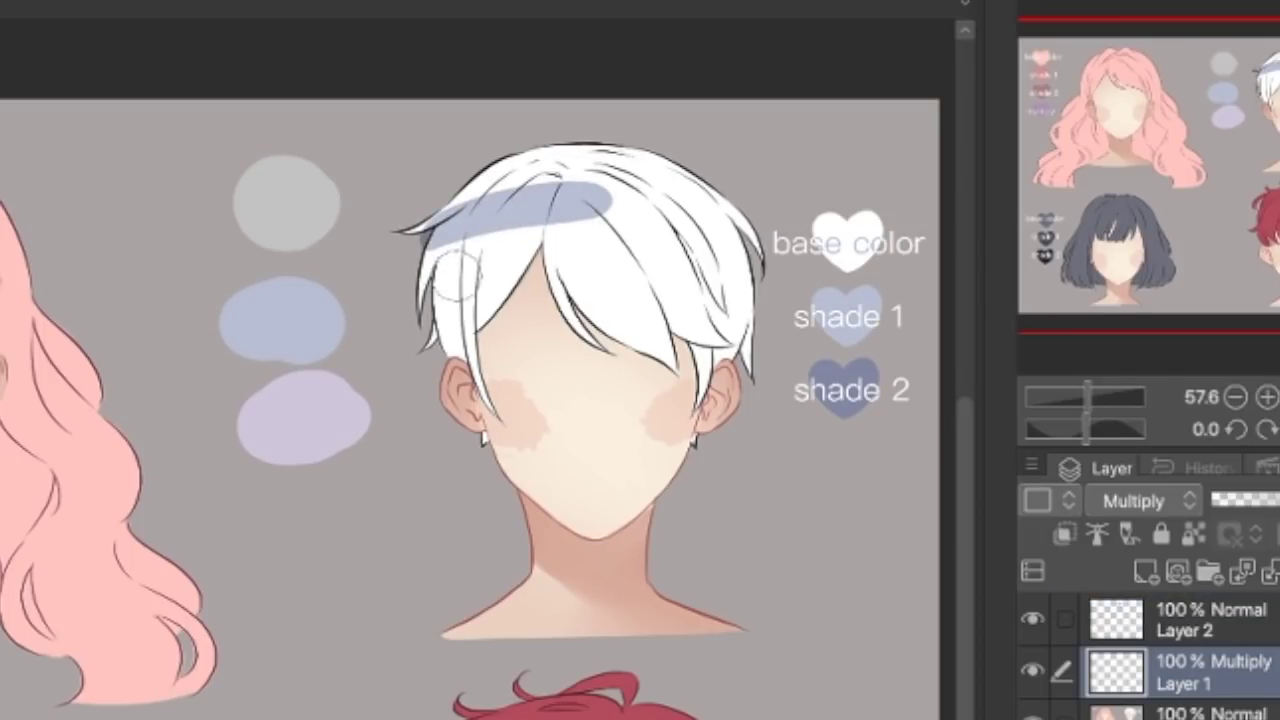
Undo the light blue test stroke and brush a different test shadow across the white fringe.
key("ctrl+z")
mouse_move(460, 235)
left_mouse_down()
mouse_move(700, 200)
mouse_move(510, 225)
left_mouse_up()
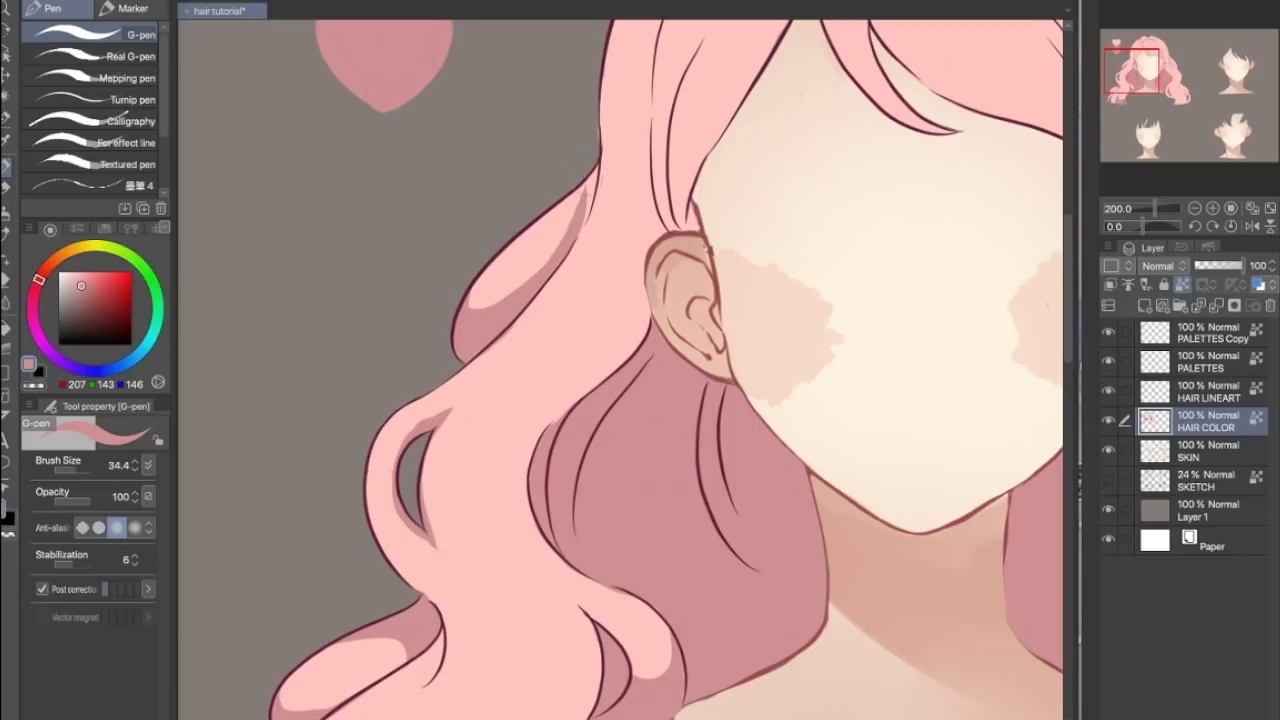
Airbrush a soft light pink, RGB 255, 197, 191, over the shaded inner hair behind the neck.
scroll(576, 333, "down", 2)
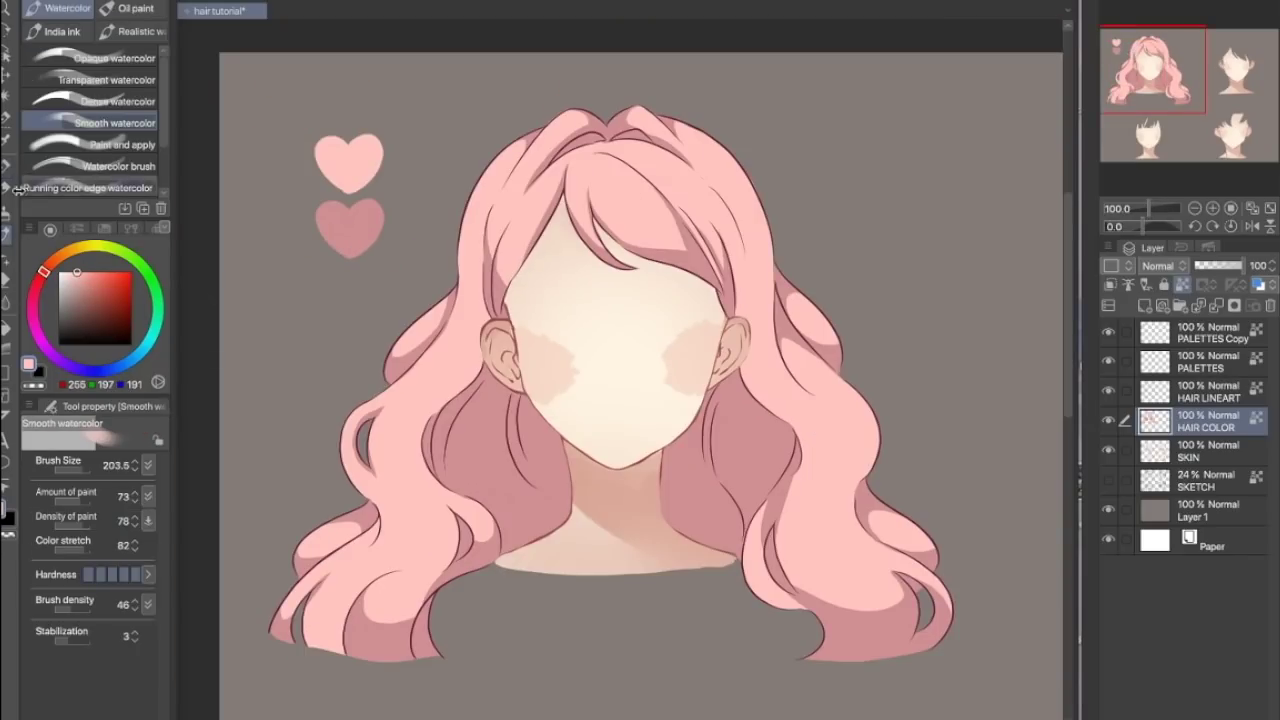
left_click(6, 212)
left_click(87, 470)
mouse_move(606, 436)
left_mouse_down()
mouse_move(590, 559)
mouse_move(655, 429)
mouse_move(922, 604)
mouse_move(400, 334)
left_mouse_up()
Derive a darker mauve, RGB 172, 125, 134, from the second palette heart and try a G-pen stroke beside the neck.
left_click(350, 229, "alt")
left_click(78, 296)
key("p")
scroll(606, 427, "up", 2)
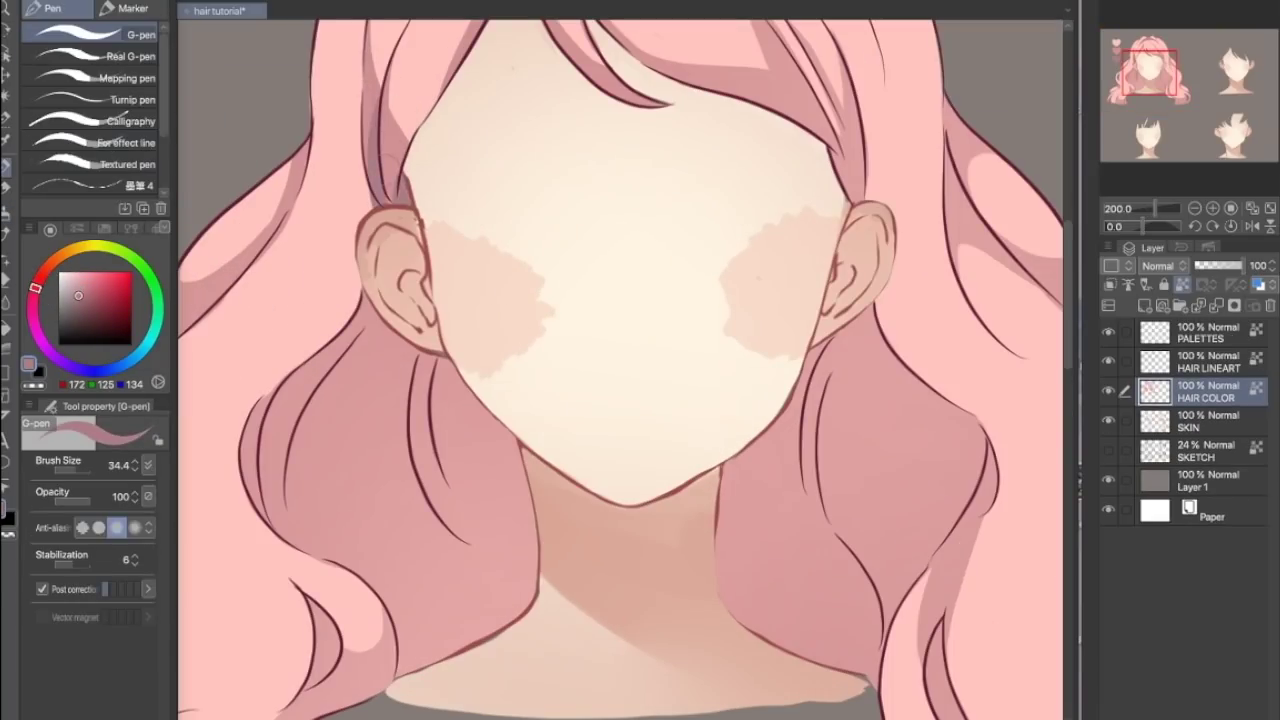
mouse_move(440, 358)
left_mouse_down()
mouse_move(480, 610)
mouse_move(520, 600)
left_mouse_up()
key("super+z")
Shade the inner hair strands below the left ear and jaw with the darker mauve on the HAIR COLOR layer.
left_click_drag(277, 396, 437, 381)
left_click_drag(435, 377, 409, 464)
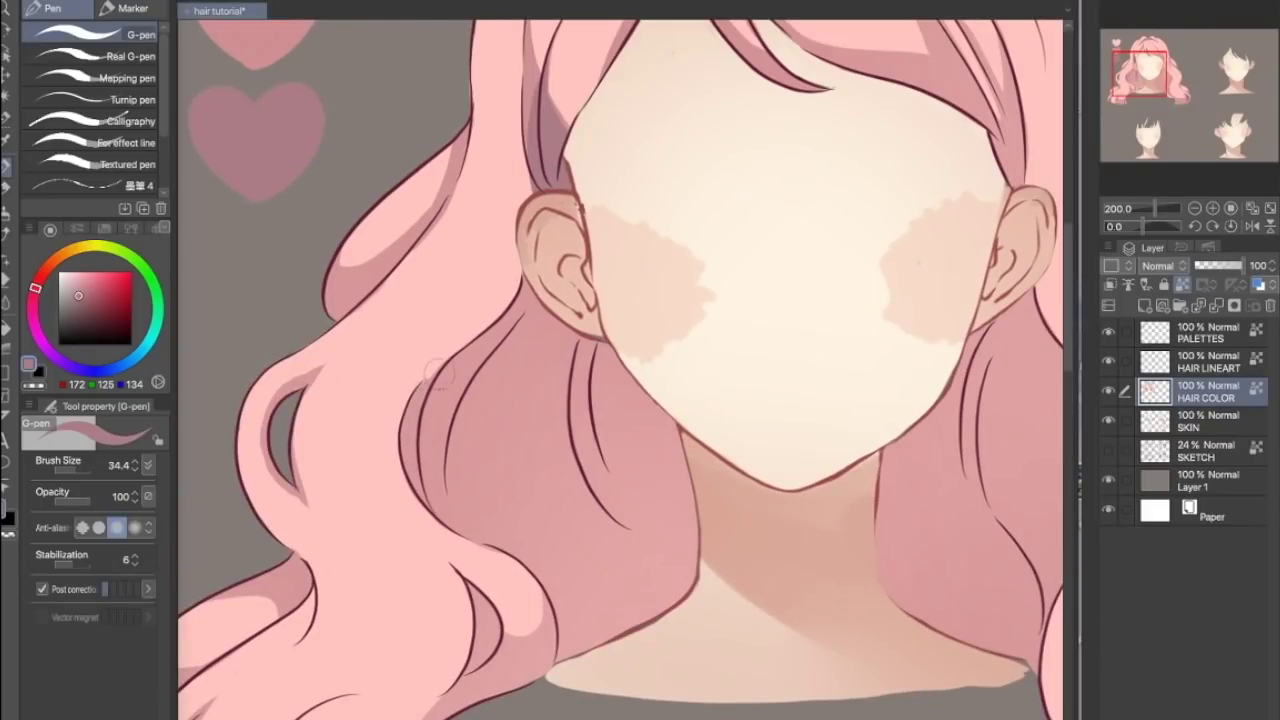
mouse_move(457, 356)
left_mouse_down()
mouse_move(526, 288)
mouse_move(573, 430)
left_mouse_up()
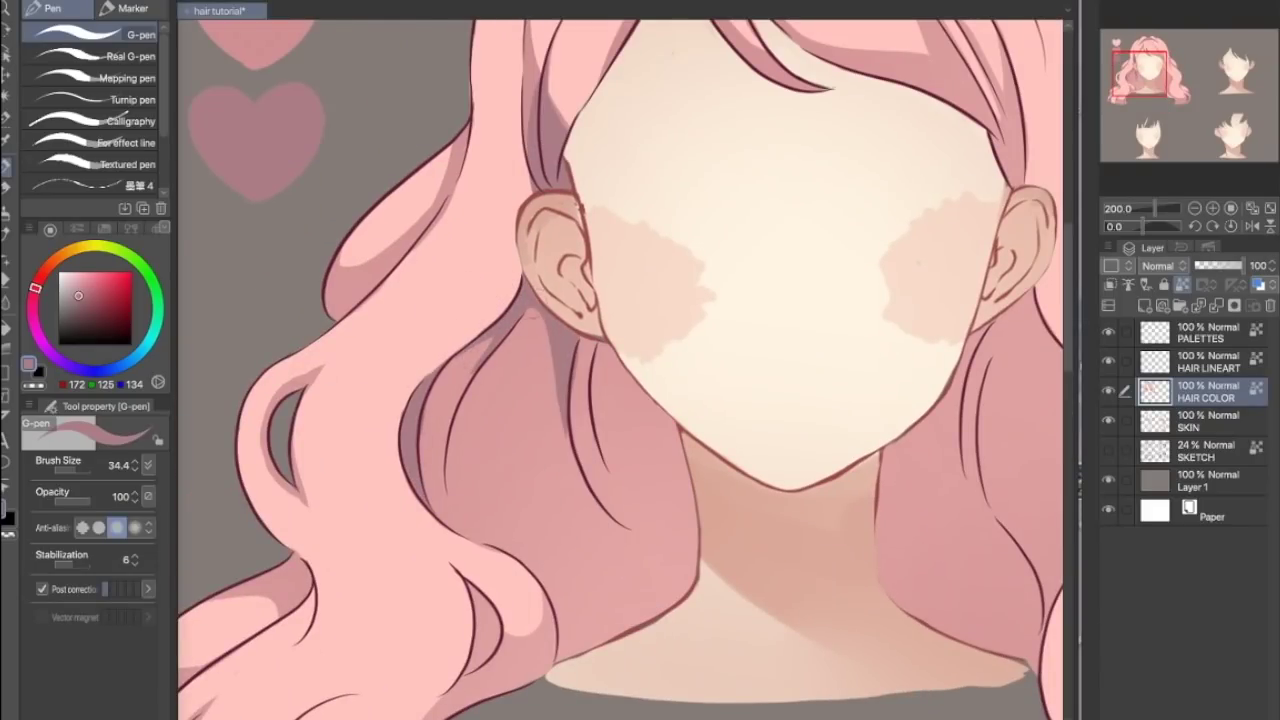
left_click_drag(526, 314, 452, 435)
left_click_drag(604, 350, 676, 430)
left_click_drag(620, 464, 686, 590)
left_click_drag(645, 502, 692, 578)
left_click_drag(450, 436, 502, 536)
Deepen the folds of the lower left curls and add mauve streaks across the bottom of the left inner hair.
left_click(1132, 86)
left_click_drag(574, 294, 686, 254)
left_click_drag(610, 120, 677, 230)
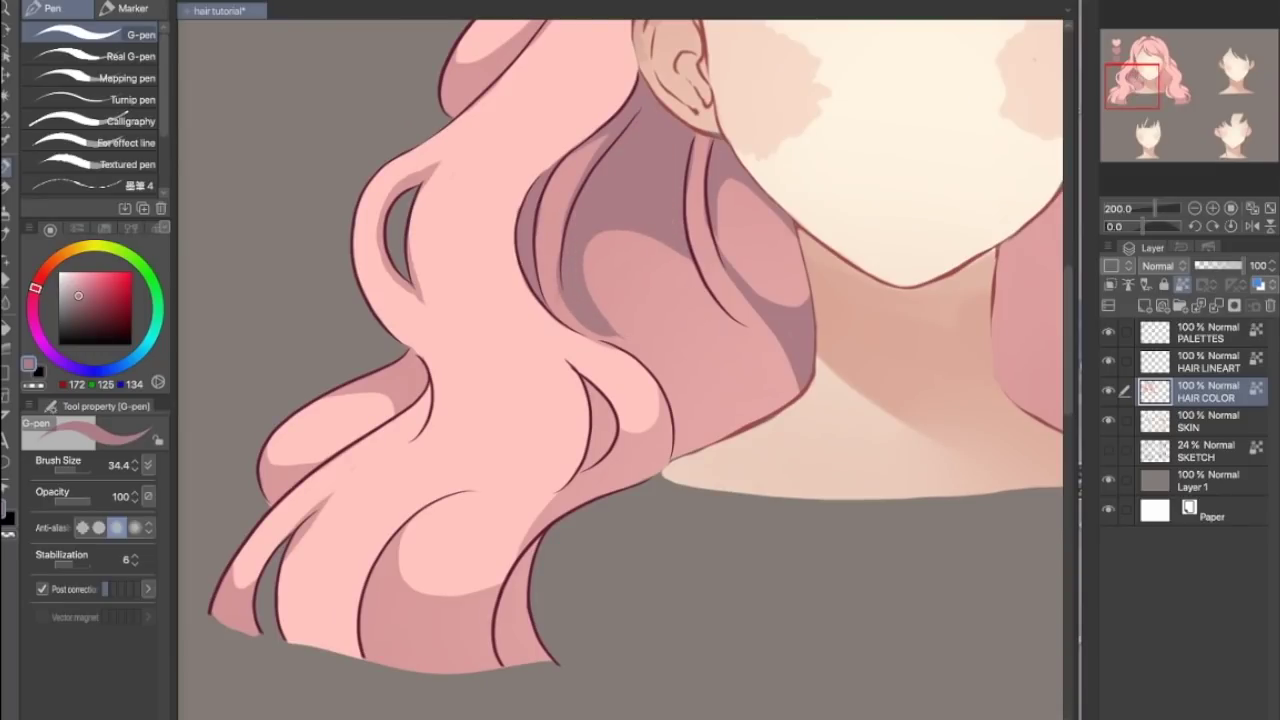
left_click_drag(600, 378, 576, 474)
left_click_drag(540, 530, 505, 665)
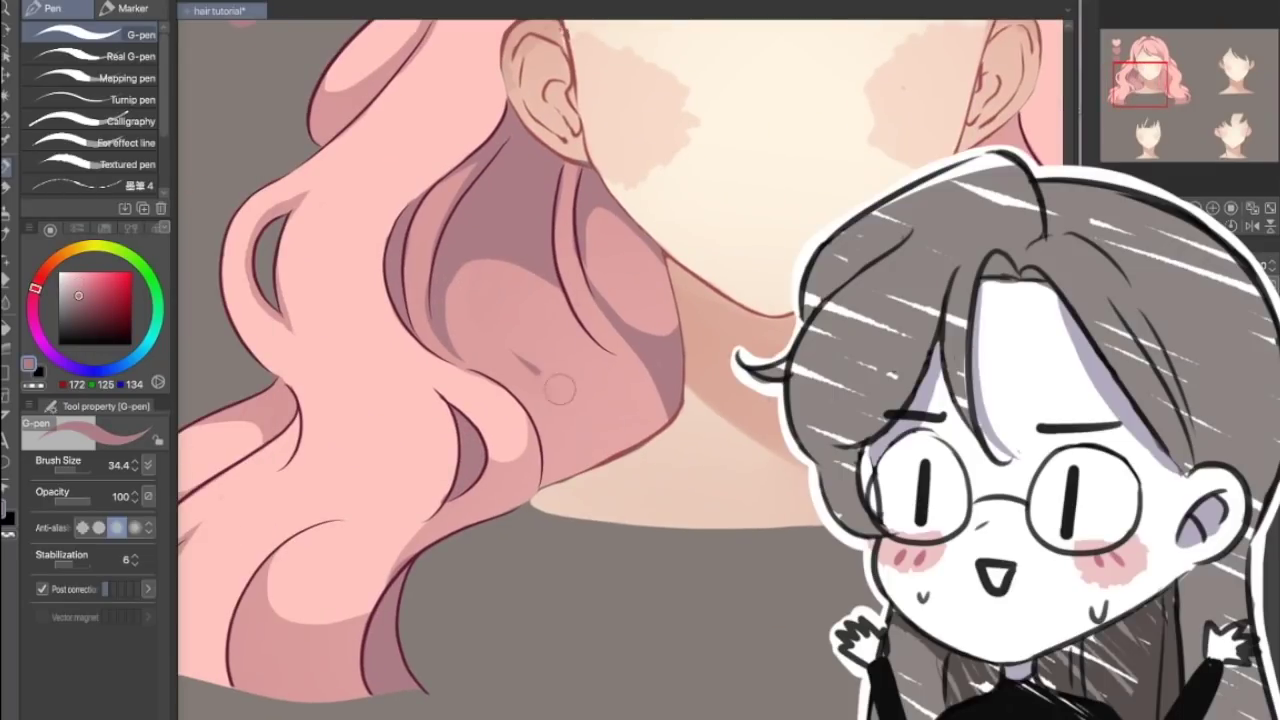
mouse_move(560, 380)
left_mouse_down()
mouse_move(640, 460)
mouse_move(706, 354)
mouse_move(788, 280)
left_mouse_up()
left_click(640, 428, "alt")
Shade the inner hair strands below the right ear and beside the neck with RGB 172, 125, 134.
left_click(1215, 209)
left_click_drag(840, 100, 772, 340)
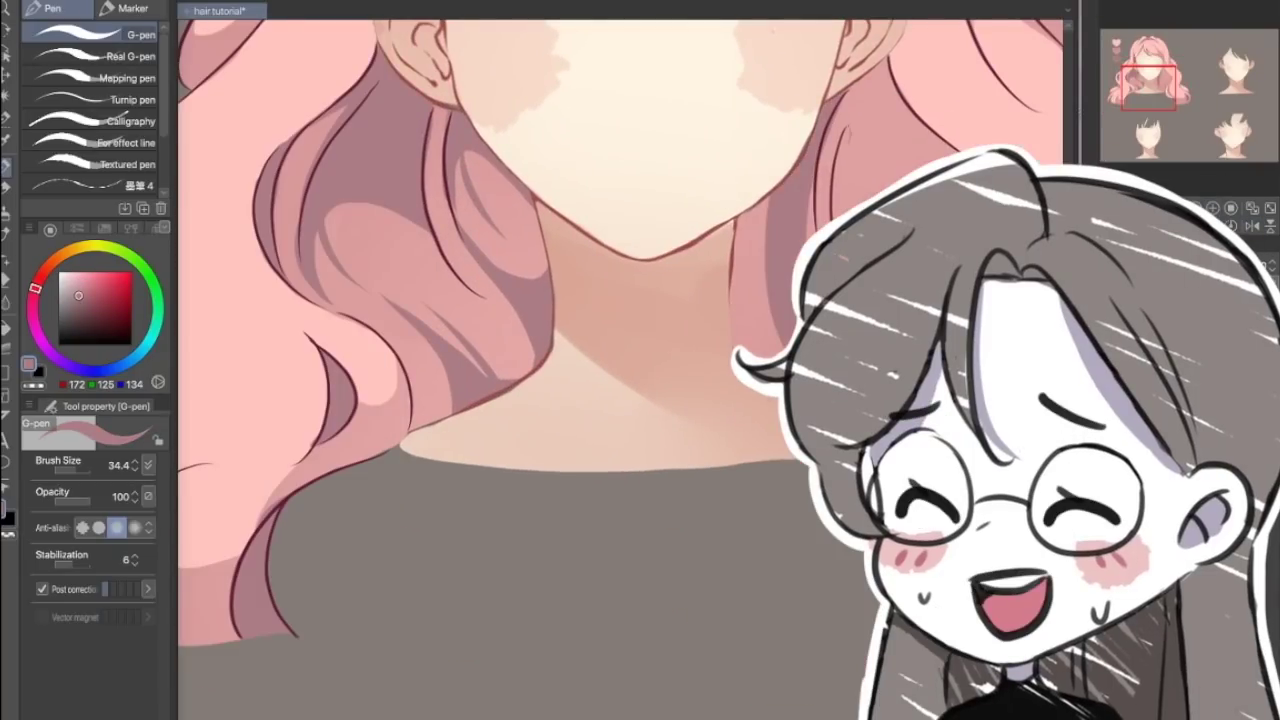
left_click_drag(770, 210, 740, 350)
left_click_drag(852, 211, 692, 413)
left_click_drag(706, 280, 673, 350)
left_click_drag(713, 290, 705, 398)
left_click_drag(712, 422, 745, 575)
left_click_drag(805, 462, 794, 502)
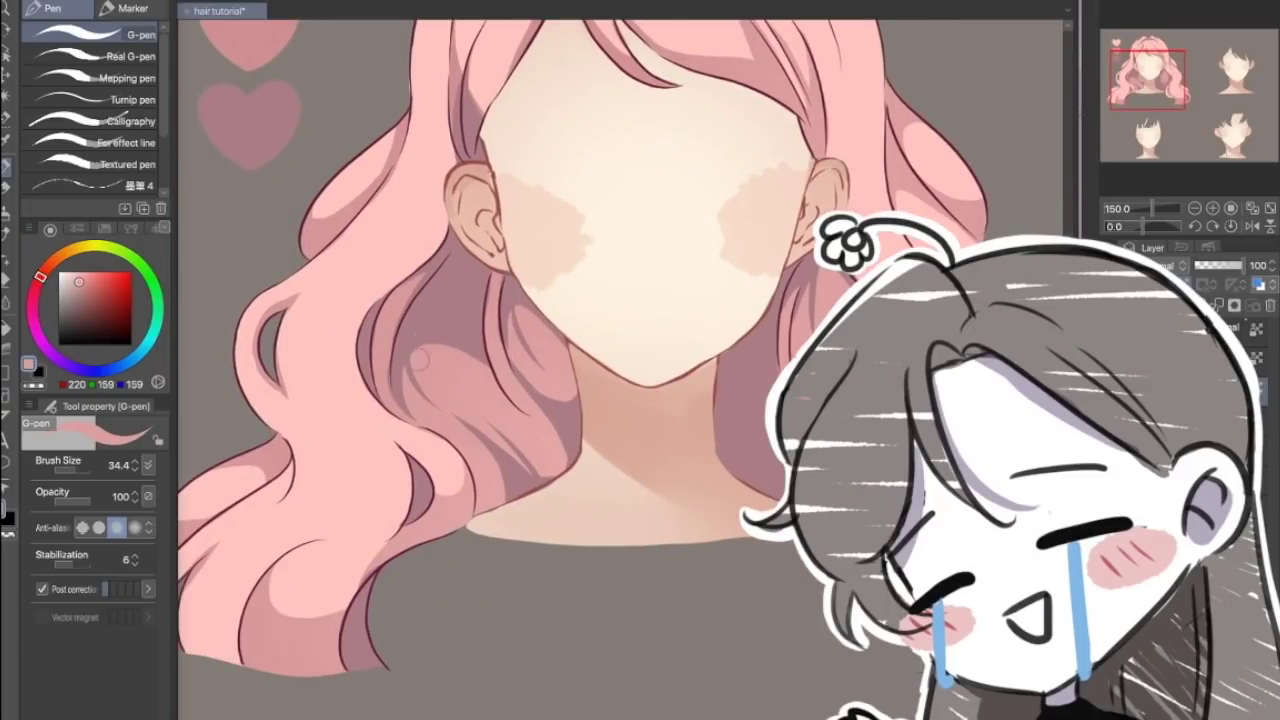
Brush RGB 220, 159, 159 into the left inner hair and deepen the fringe's right end with RGB 172, 125, 134.
left_click_drag(420, 360, 438, 321)
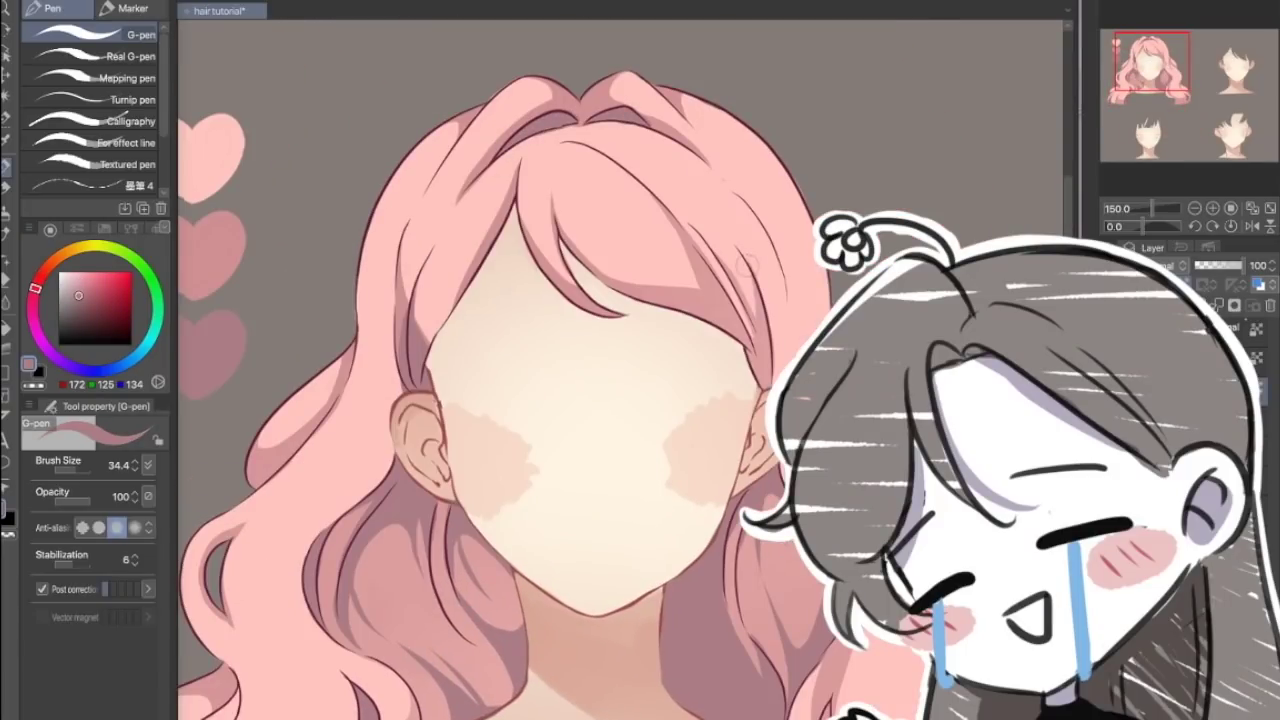
left_click_drag(747, 266, 764, 384)
mouse_move(847, 324)
left_mouse_down()
mouse_move(747, 193)
mouse_move(740, 290)
left_mouse_up()
scroll(740, 290, "down", 2)
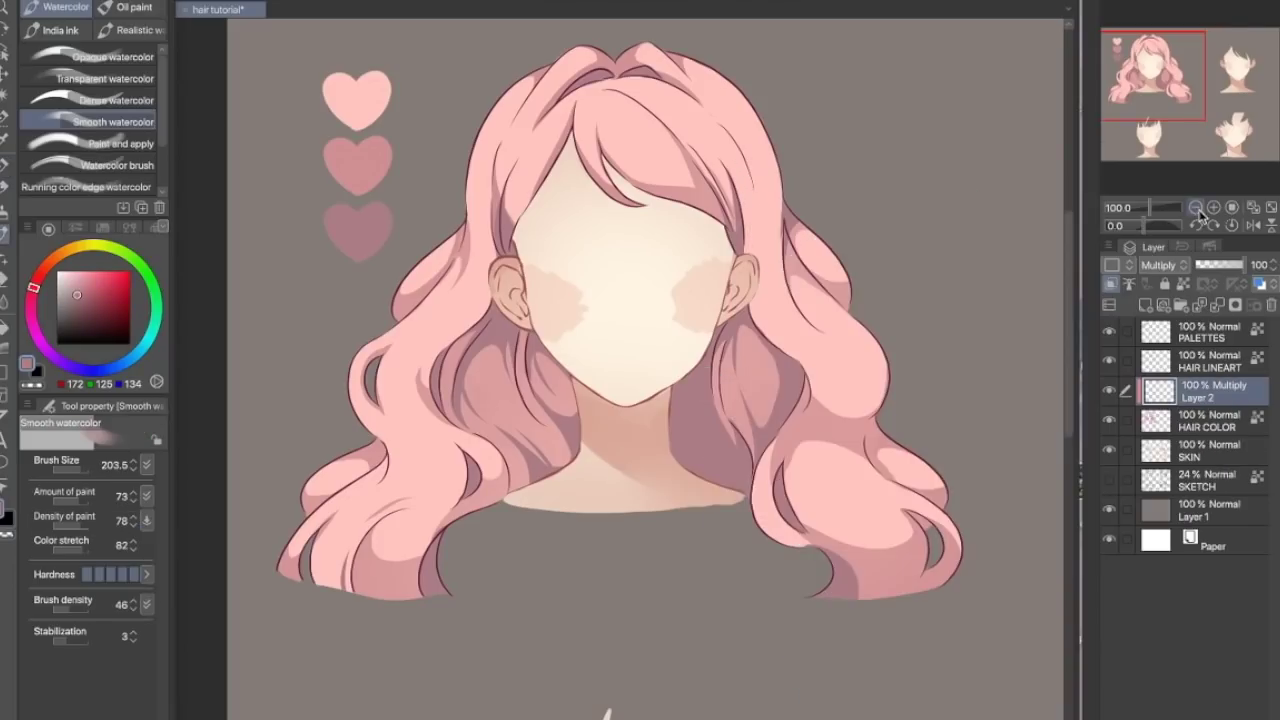
Try a Soft airbrush gradient in RGB 207, 143, 146 over the crown and lower left curls on the clipped Multiply layer.
key("ctrl+minus")
key("b")
key("ctrl+z")
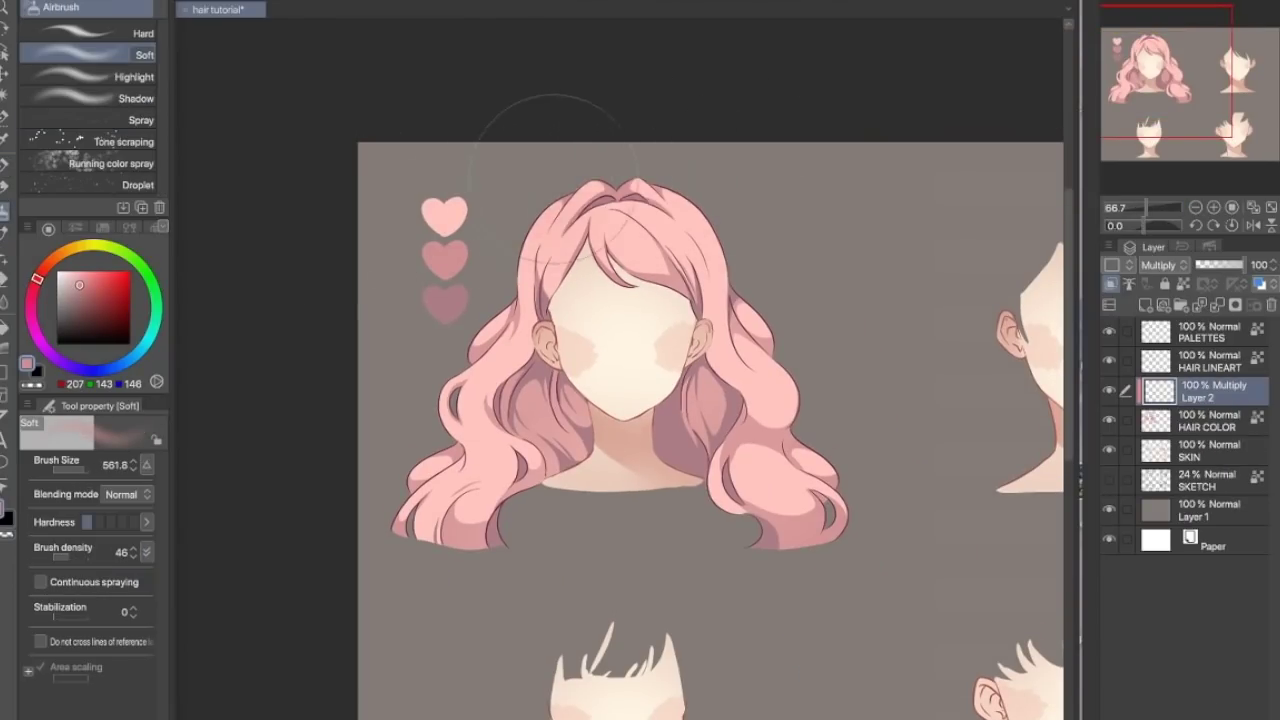
left_click_drag(545, 180, 725, 172)
mouse_move(556, 205)
left_mouse_down()
mouse_move(718, 200)
mouse_move(685, 195)
left_mouse_up()
key("ctrl+z")
key("ctrl+z")
left_click(445, 260, "alt")
left_click_drag(425, 530, 520, 535)
key("ctrl+z")
key("ctrl+z")
Airbrush soft RGB 207, 143, 146 gradients over the crown and lower curls with a brush size of 933.6.
left_click(85, 470)
mouse_move(430, 555)
left_mouse_down()
mouse_move(537, 583)
mouse_move(800, 560)
left_mouse_up()
key("ctrl+z")
key("ctrl+z")
mouse_move(565, 130)
left_mouse_down()
mouse_move(732, 135)
mouse_move(715, 145)
left_mouse_up()
key("ctrl+z")
left_click_drag(420, 550, 820, 550)
key("ctrl+z")
mouse_move(365, 470)
left_mouse_down()
mouse_move(890, 475)
mouse_move(343, 570)
left_mouse_up()
key("ctrl+z")
Merge the gradient layer down into HAIR COLOR and add a new clipped layer set to Multiply.
left_click(1253, 226)
left_click(1253, 226)
left_click(1217, 305)
left_click(1146, 305)
left_click(1214, 207)
left_click(1214, 207)
left_click(1160, 265)
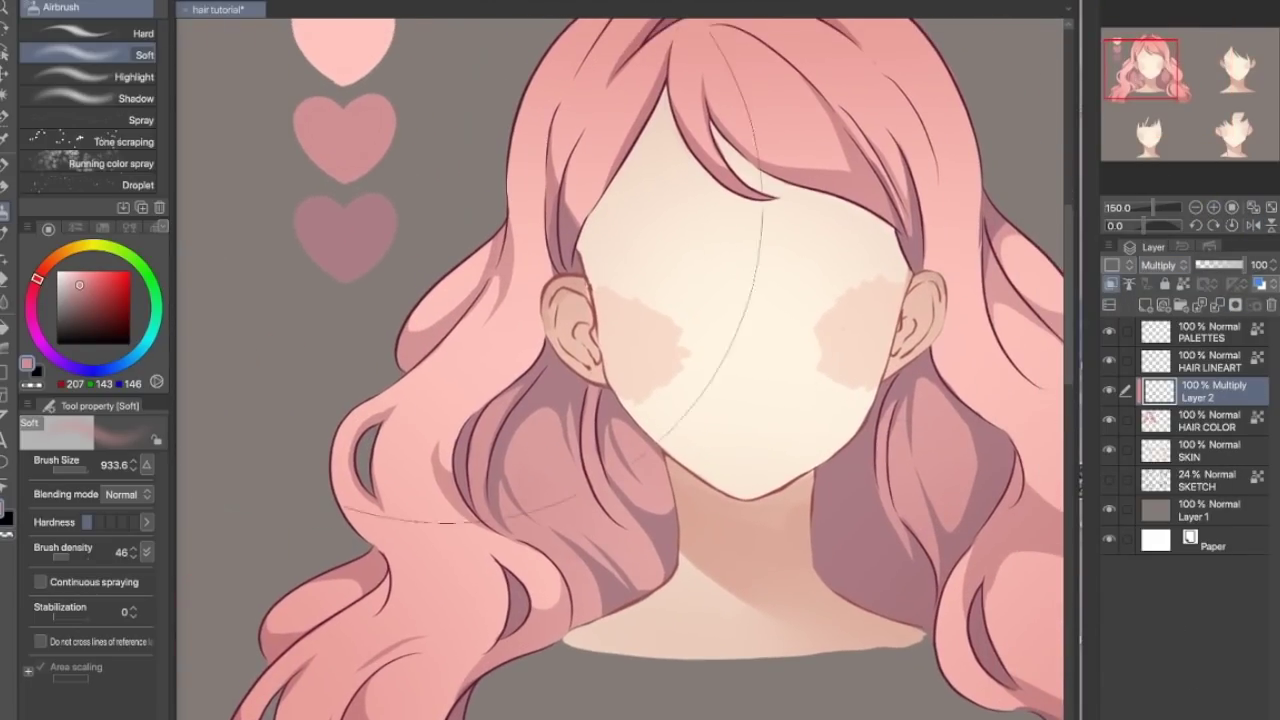
Cover the inner hair on both sides of the neck with lavender RGB 171, 145, 178 on the Multiply layer at 59% opacity.
key("p")
left_click(1216, 208)
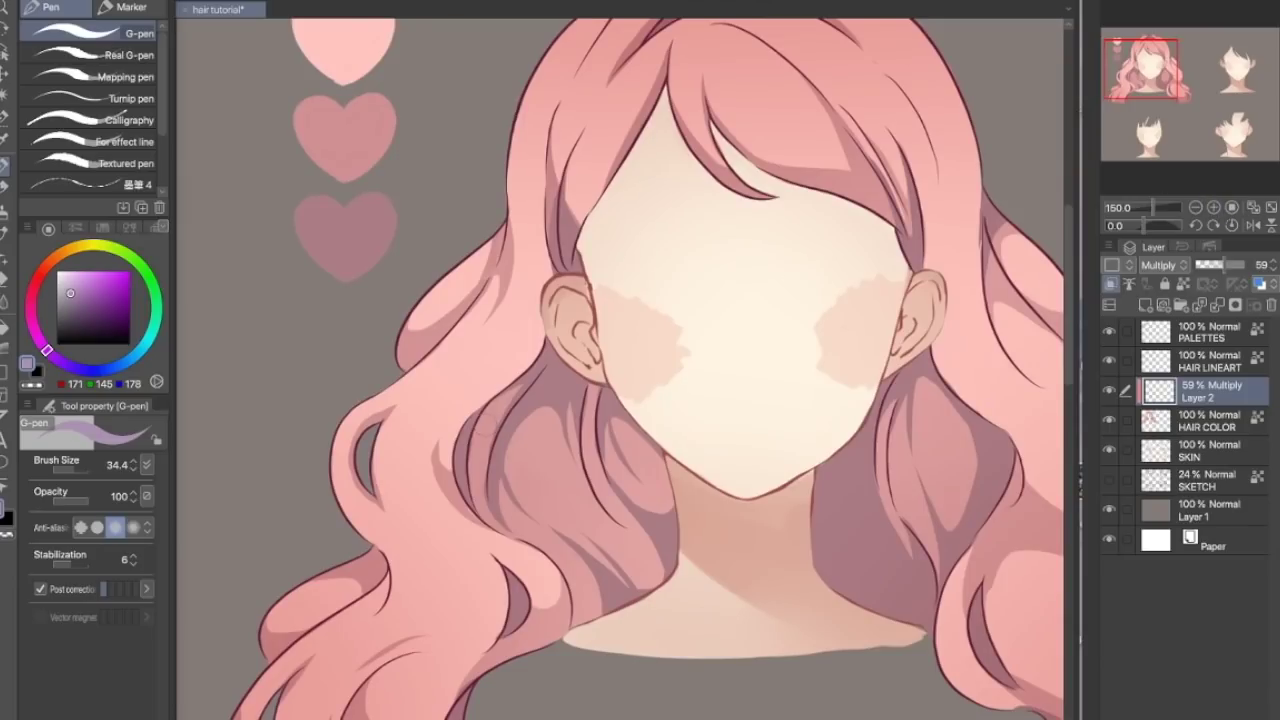
mouse_move(528, 364)
left_mouse_down()
mouse_move(600, 550)
mouse_move(645, 590)
mouse_move(665, 585)
left_mouse_up()
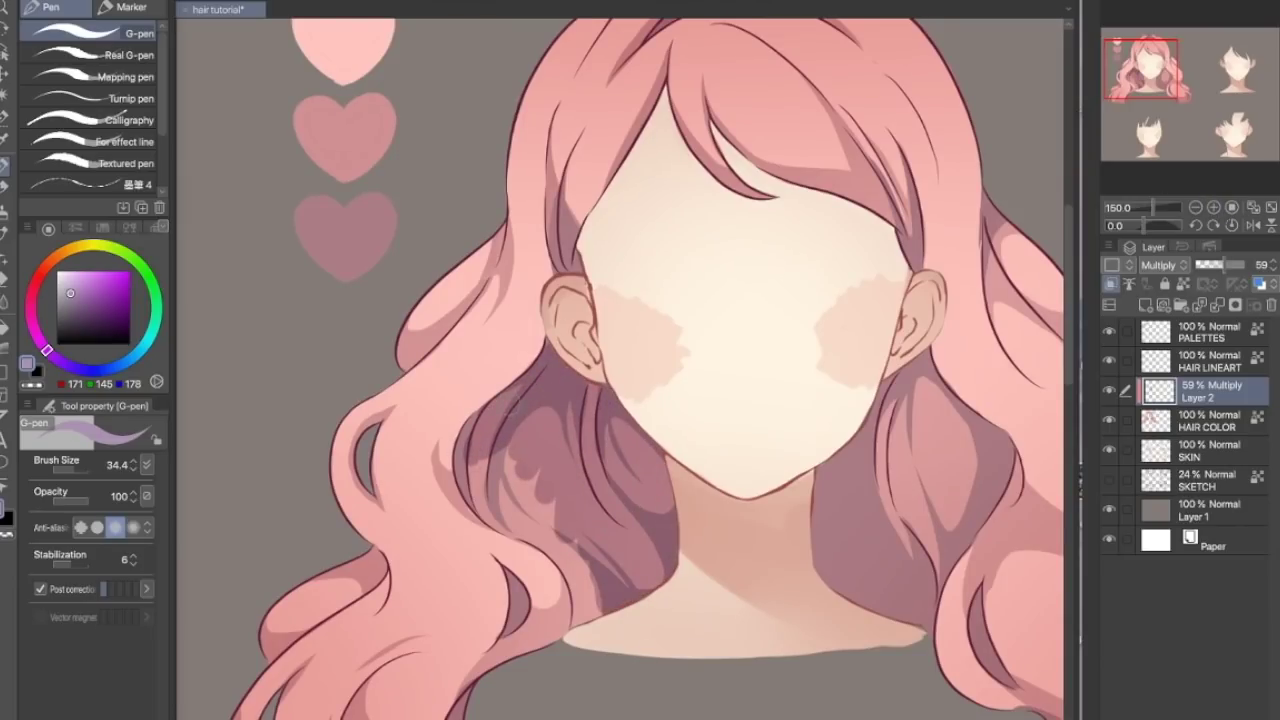
mouse_move(462, 450)
left_mouse_down()
mouse_move(495, 495)
mouse_move(485, 530)
mouse_move(580, 578)
left_mouse_up()
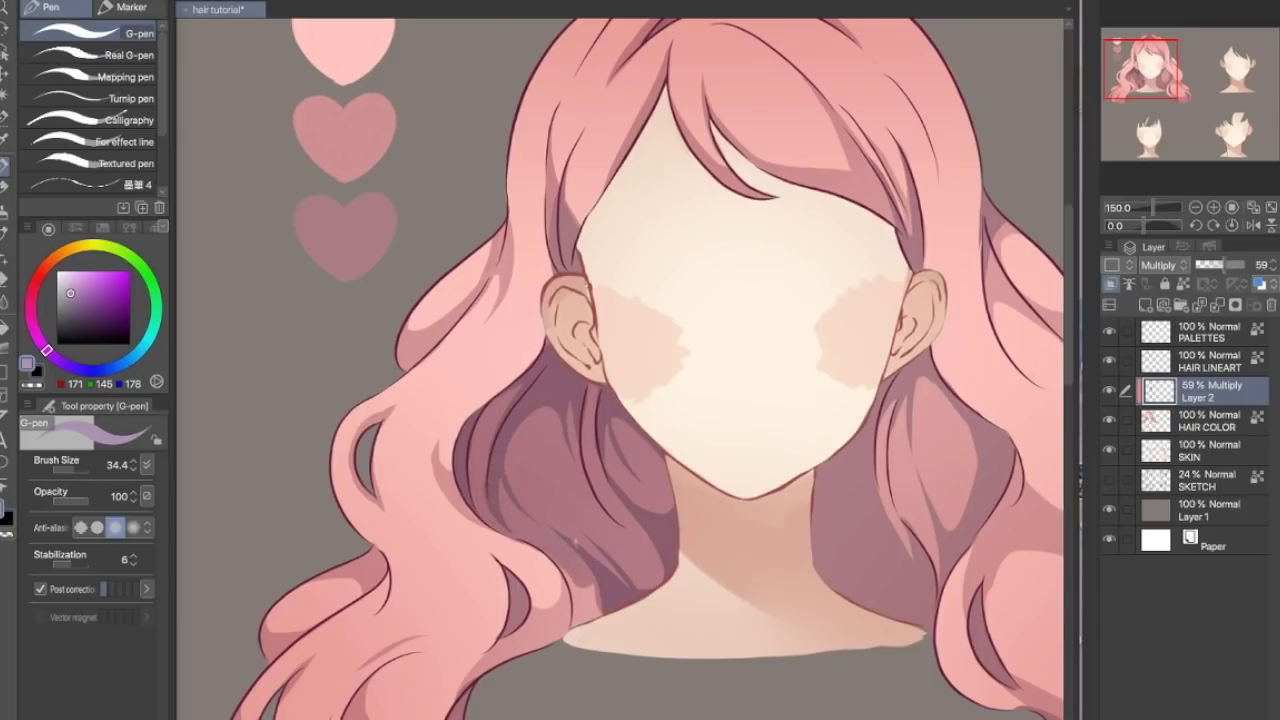
mouse_move(824, 464)
left_mouse_down()
mouse_move(828, 572)
mouse_move(926, 600)
left_mouse_up()
key("ctrl+z")
mouse_move(906, 376)
left_mouse_down()
mouse_move(984, 434)
mouse_move(855, 412)
mouse_move(949, 549)
left_mouse_up()
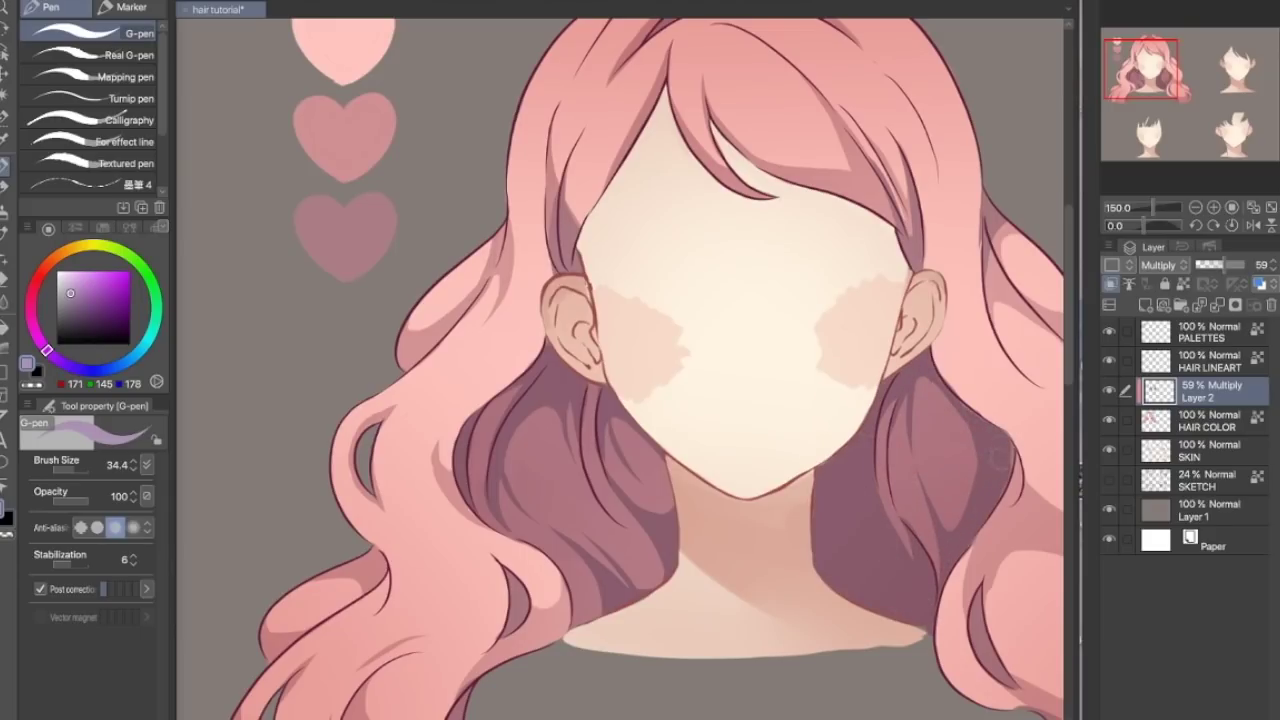
Fine-tune the Multiply layer's opacity and merge it down into HAIR COLOR.
key("ctrl+alt+0")
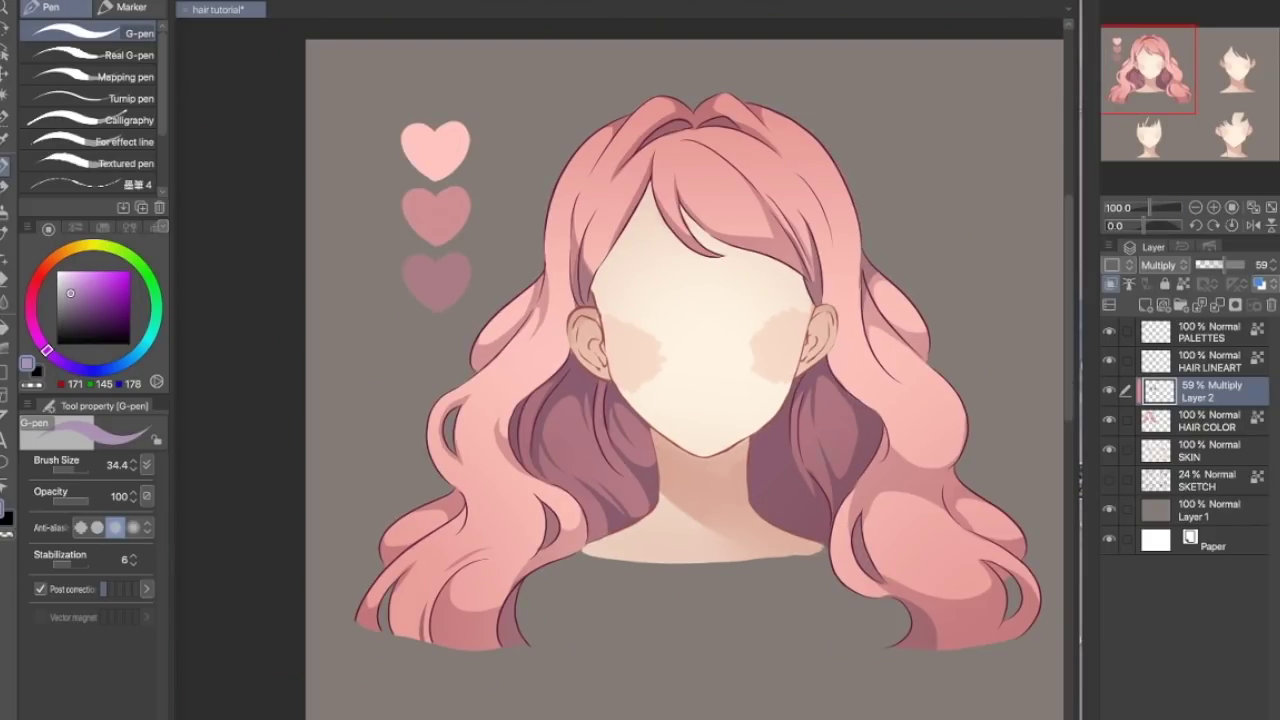
left_click_drag(1226, 265, 1218, 266)
key("ctrl+e")
Duplicate the PALETTES layer, arrange a fourth heart in lavender below the others, and merge the copy back down.
left_click(1158, 335)
key("ctrl+c")
key("ctrl+v")
key("ctrl+t")
mouse_move(436, 216)
left_mouse_down()
mouse_move(409, 361)
mouse_move(430, 218)
left_mouse_up()
left_click(1208, 361)
key("ctrl+t")
key("Return")
left_click(1212, 332)
left_click_drag(388, 338, 390, 376)
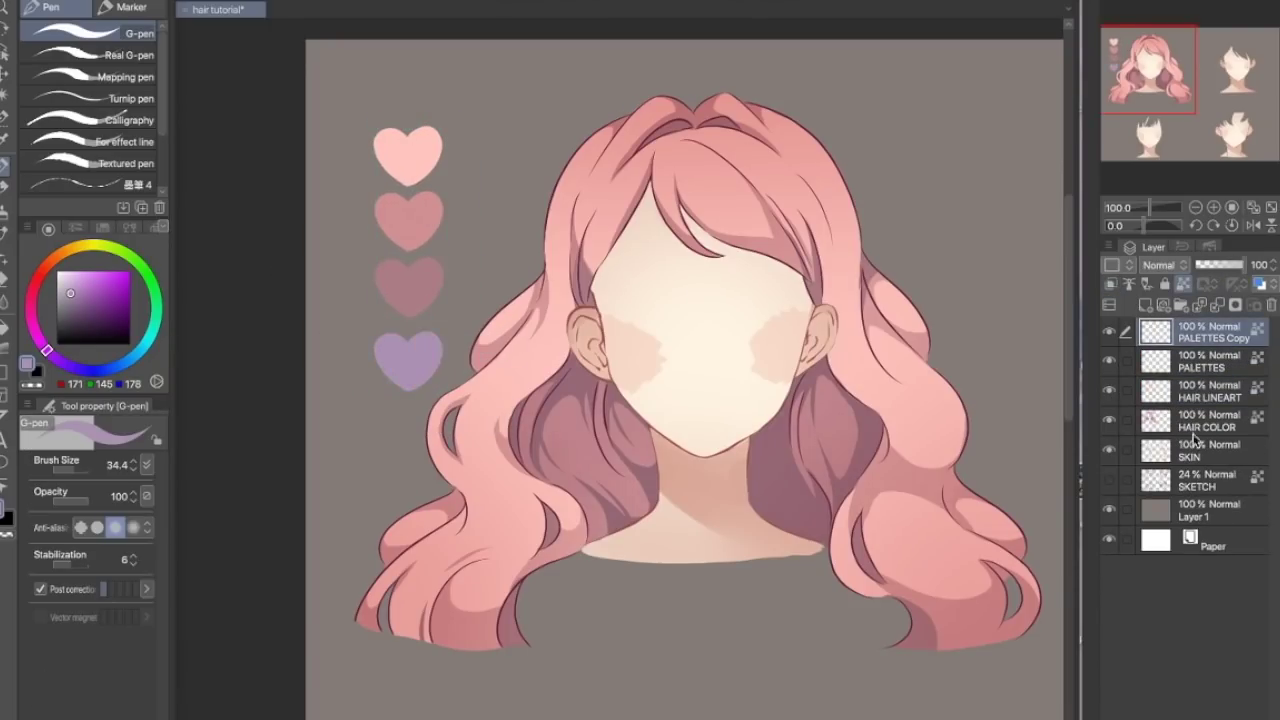
key("ctrl+e")
Add a new layer clipped to HAIR COLOR and sample the RGB 207, 143, 146 shade from the palette.
left_click(1109, 362)
left_click(1109, 362)
left_click(1208, 392)
left_click(1146, 305)
left_click(1111, 284)
key("ctrl+plus")
left_click(303, 206, "alt")
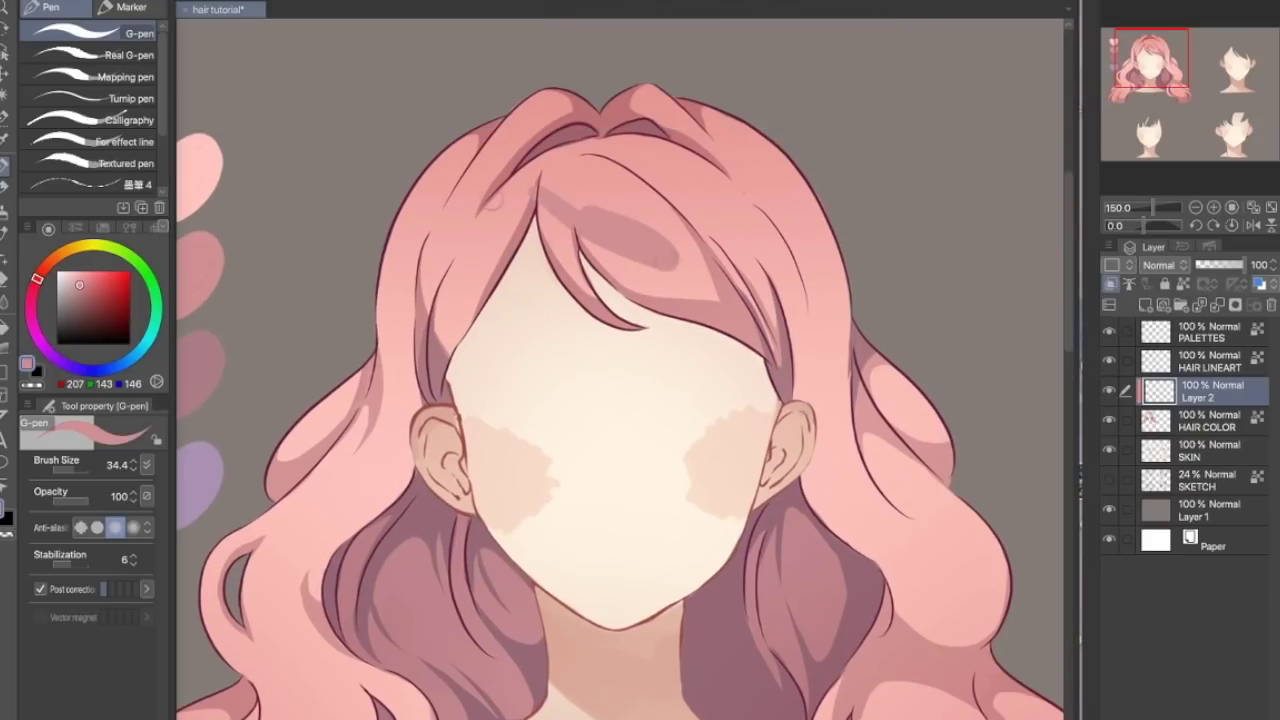
Undo the G-pen test stroke and try a fringe shadow with the Dense watercolor brush at size 16.1.
key("ctrl+z")
left_click(4, 233)
left_click(70, 469)
mouse_move(586, 214)
left_mouse_down()
mouse_move(642, 272)
mouse_move(690, 267)
left_mouse_up()
left_click_drag(626, 230, 705, 271)
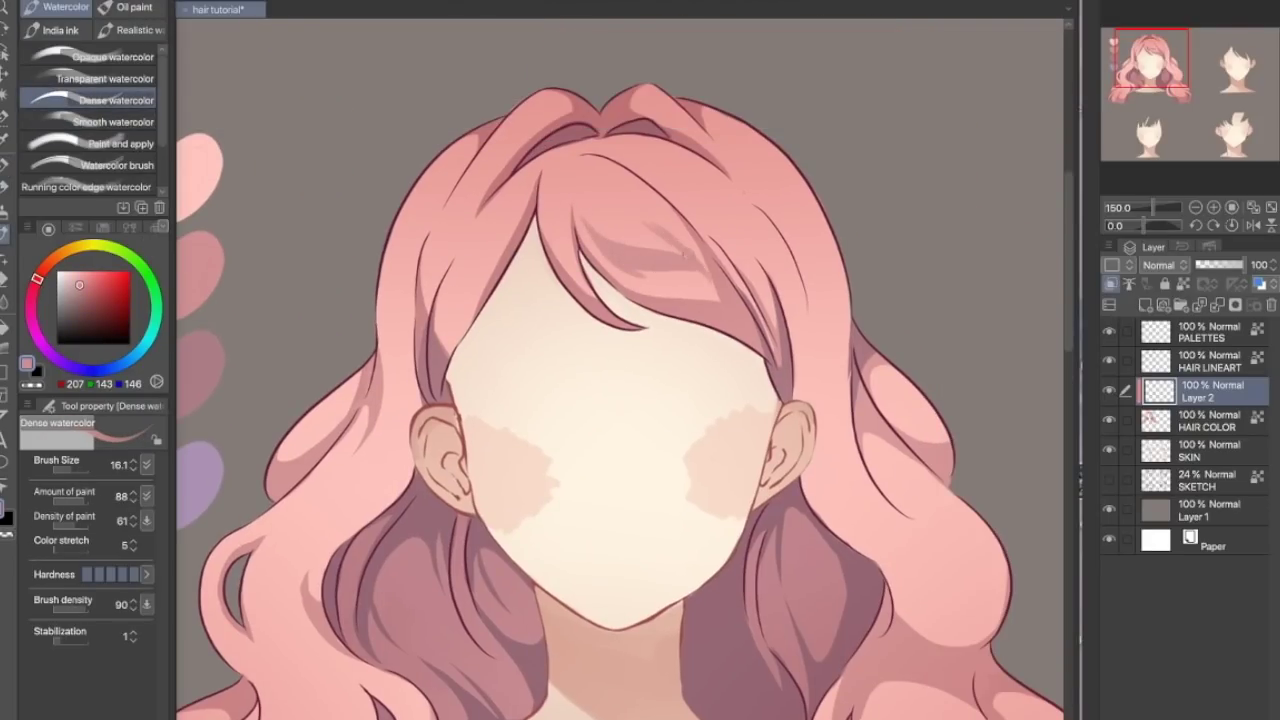
Try reshaping the fringe shadow in RGB 197, 131, 133 with Dense watercolor, and repeat it with the G-pen.
left_click(1195, 207)
left_click(1195, 207)
left_click(1213, 207)
left_click(1213, 207)
left_click_drag(748, 272, 771, 301)
key("ctrl+z")
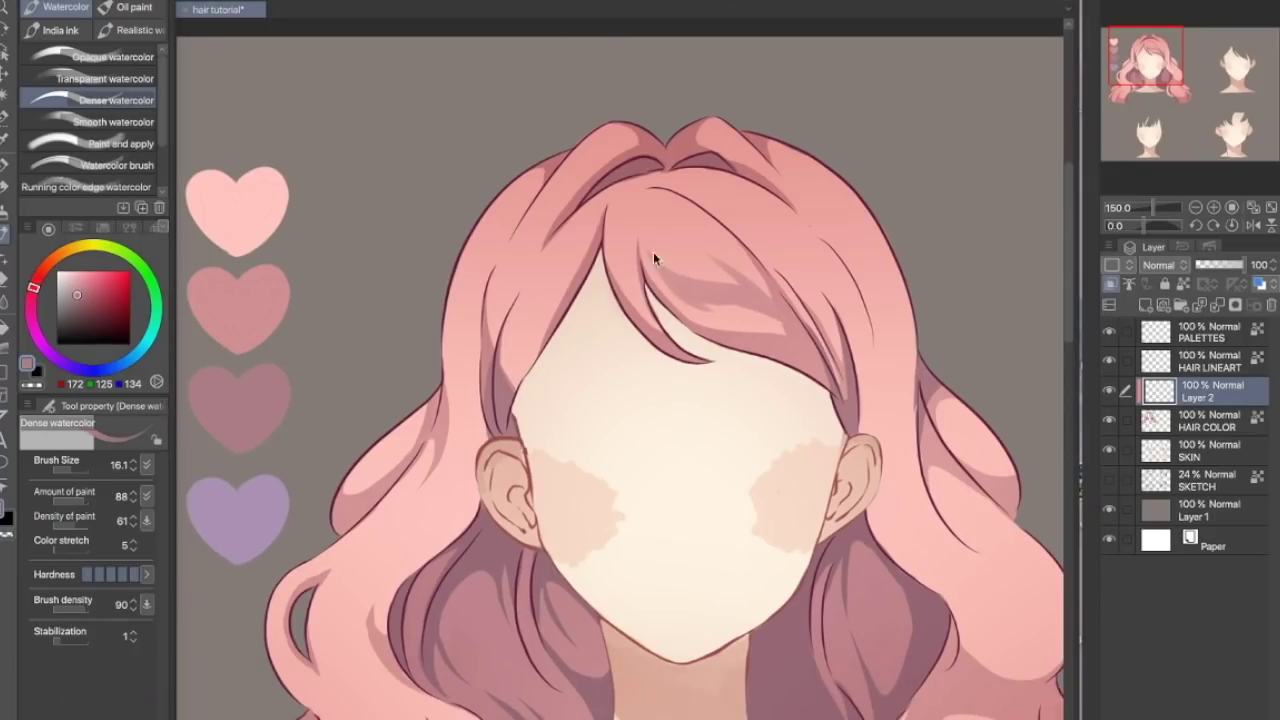
left_click_drag(655, 259, 748, 298)
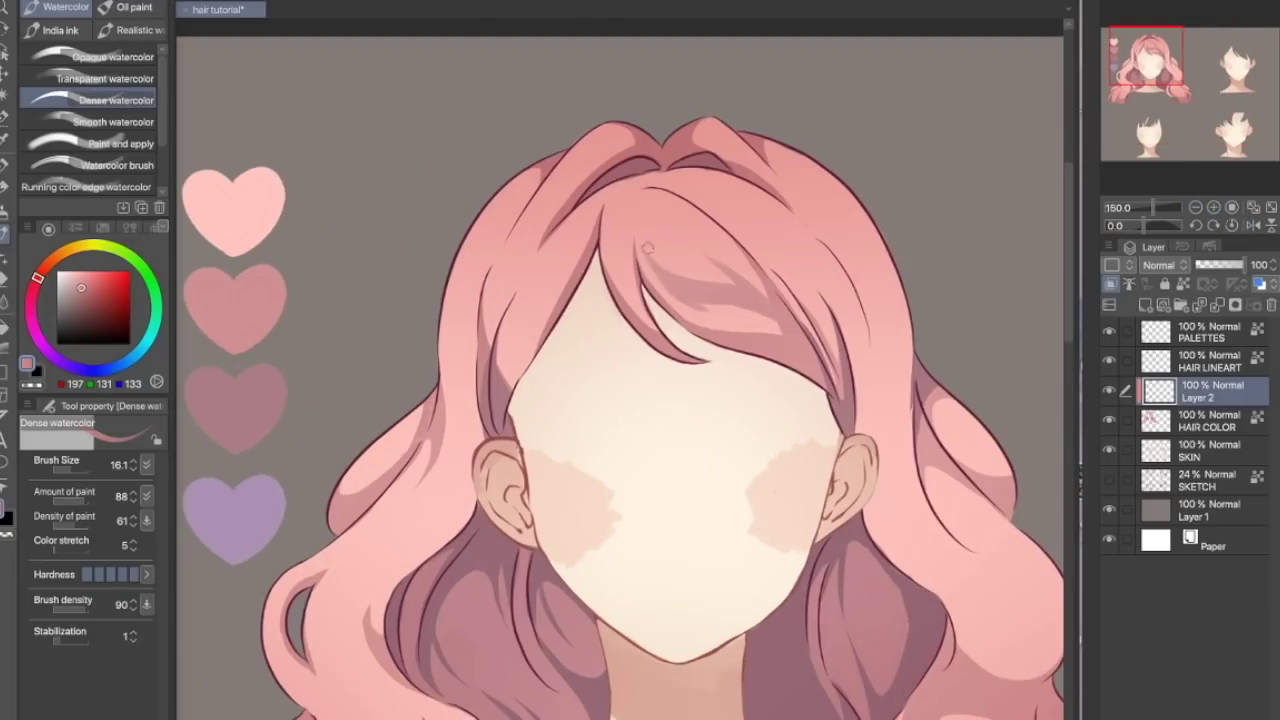
left_click_drag(657, 260, 770, 312)
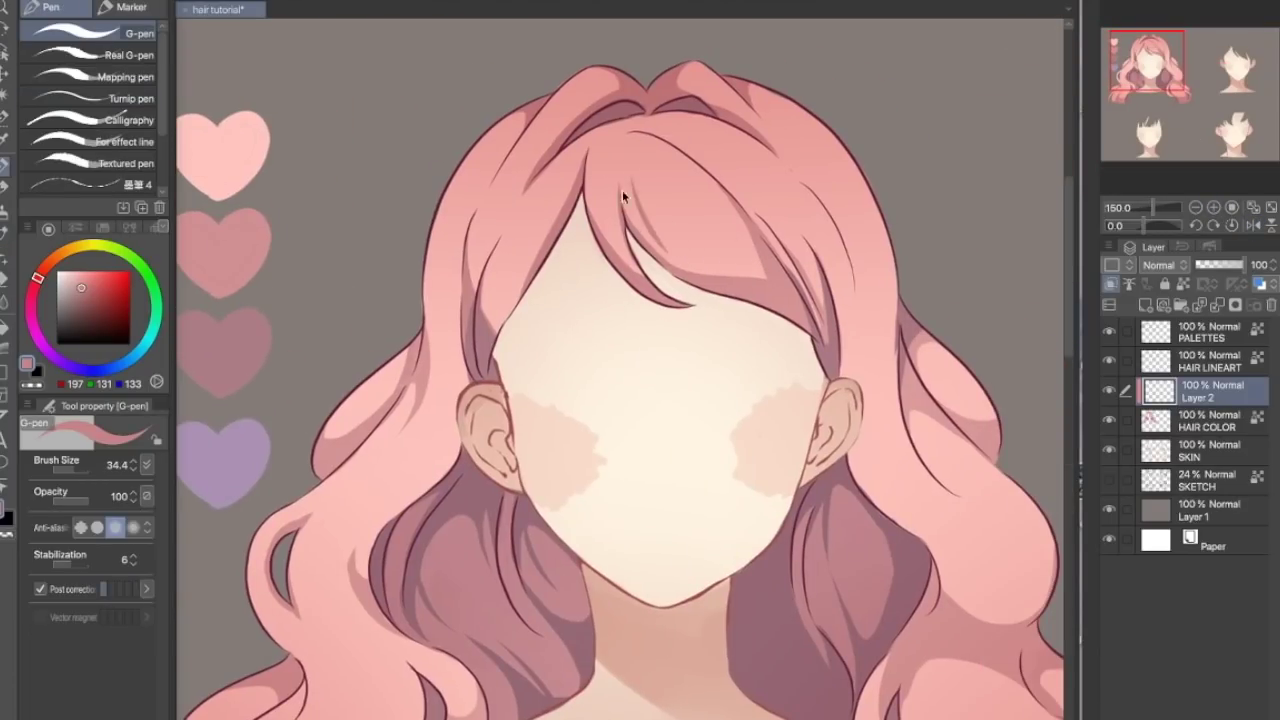
left_click_drag(732, 239, 652, 204)
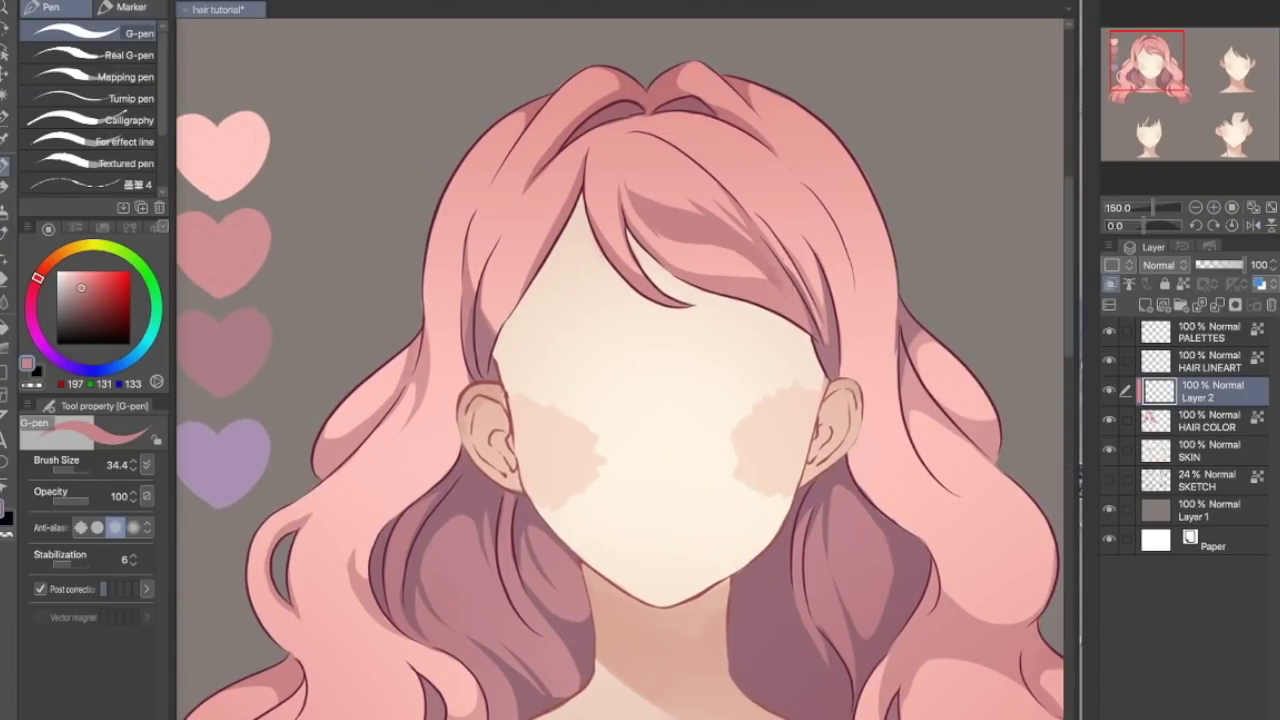
left_click_drag(612, 166, 590, 250)
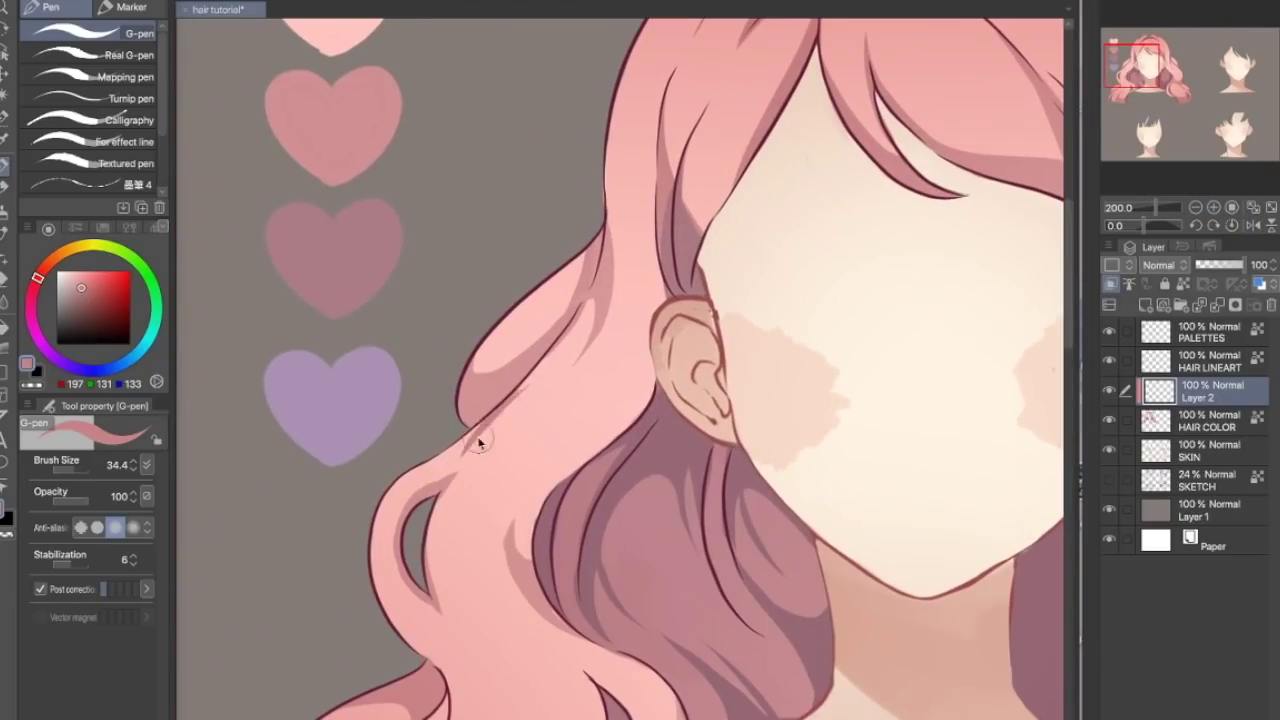
Shade the left wave beside the ear with the G-pen in RGB 197, 131, 133 on Layer 2 at 80% opacity.
mouse_move(479, 443)
left_mouse_down()
mouse_move(542, 445)
mouse_move(681, 337)
mouse_move(567, 426)
mouse_move(467, 440)
left_mouse_up()
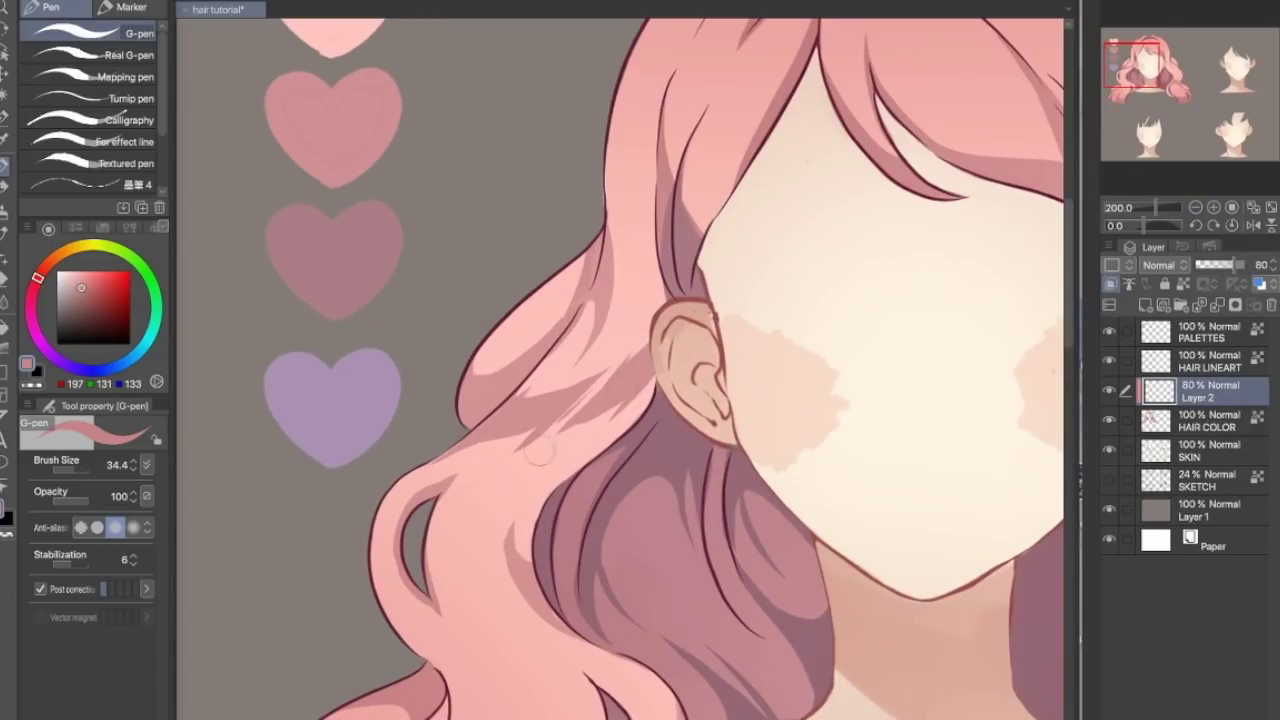
left_click_drag(1132, 65, 1127, 78)
left_click(699, 273, "alt")
left_click_drag(514, 378, 540, 440)
mouse_move(520, 342)
left_mouse_down()
mouse_move(530, 420)
mouse_move(600, 455)
left_mouse_up()
Set Layer 2's opacity to 76% and brush pointed shadow streaks across the middle of the left wave.
left_click(1197, 208)
left_click(1197, 208)
left_click(1197, 208)
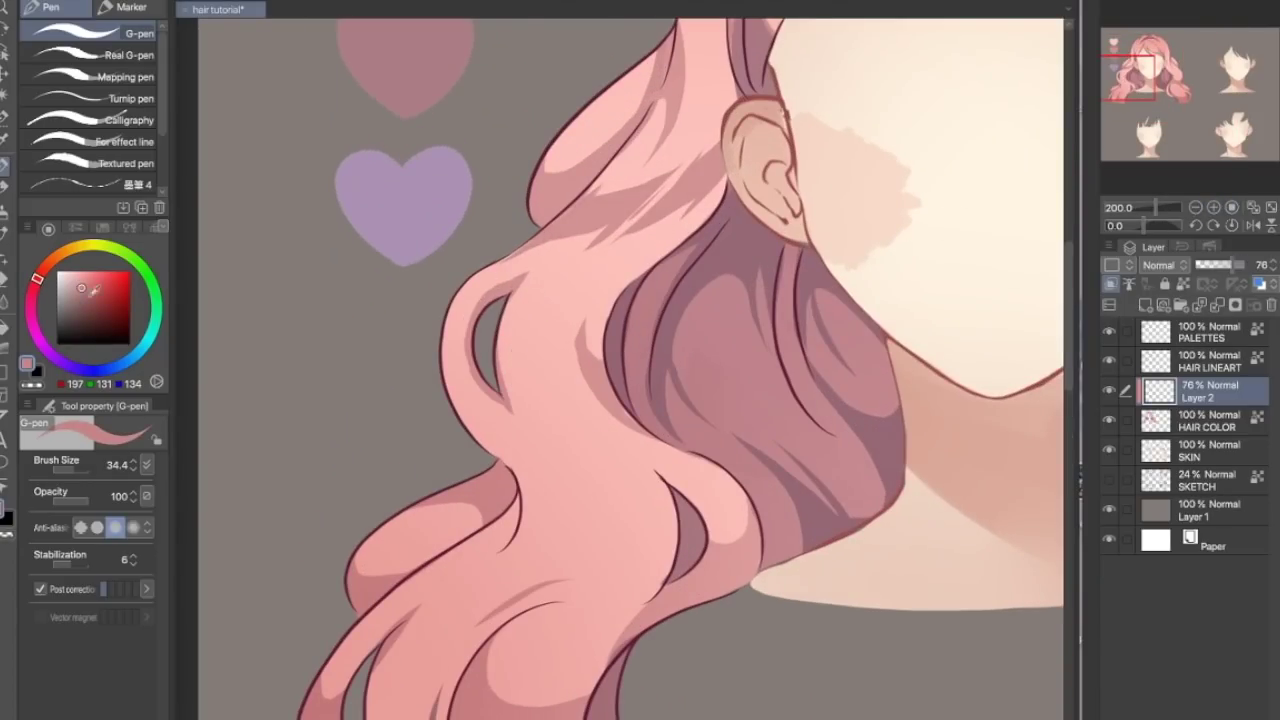
left_click_drag(565, 455, 600, 470)
left_click_drag(530, 430, 590, 480)
mouse_move(590, 430)
left_mouse_down()
mouse_move(614, 531)
mouse_move(610, 520)
left_mouse_up()
left_click_drag(534, 423, 620, 538)
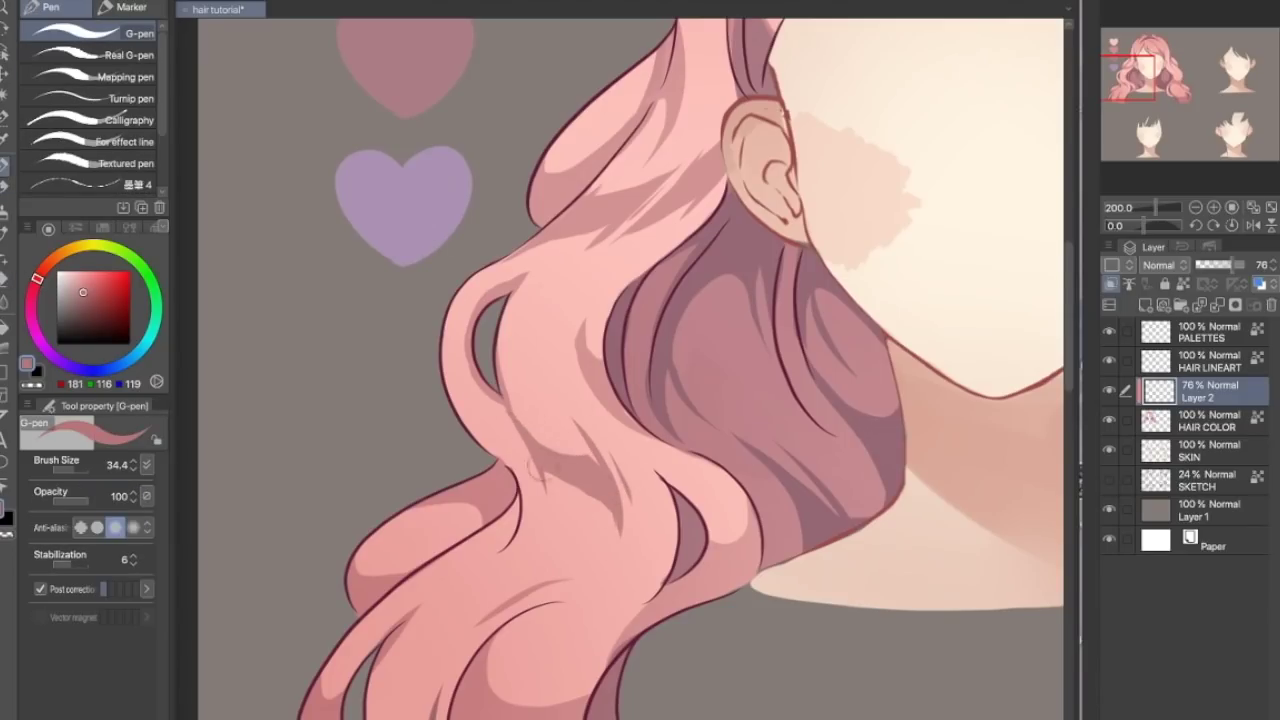
Sample base pink RGB 249, 187, 181 on the HAIR COLOR layer, return to Layer 2, and set its opacity to 69%.
left_click(593, 320, "alt")
left_click(593, 320, "ctrl+shift")
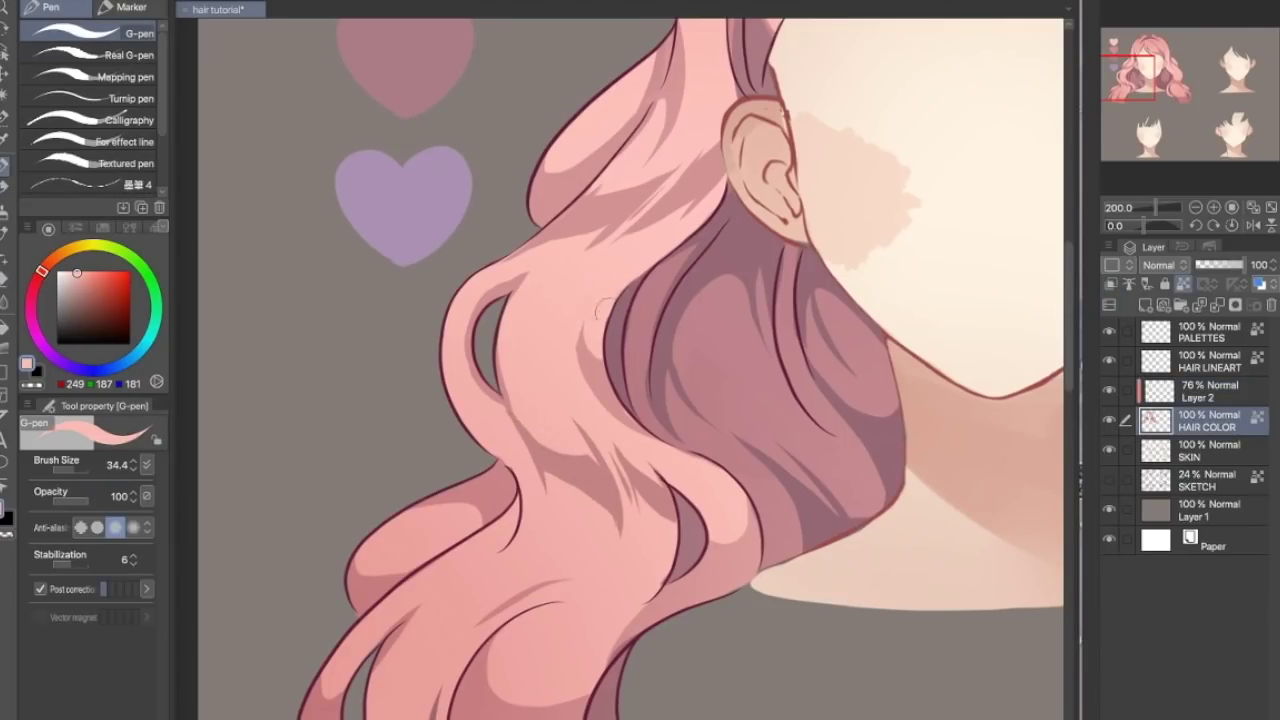
left_click(1195, 391)
left_click_drag(1233, 265, 1229, 265)
Sample shading colors from the hair and brush shadow streaks into the lower left curls, redoing the unsatisfactory strokes.
left_click(405, 70, "alt")
mouse_move(480, 640)
left_mouse_down()
mouse_move(493, 322)
mouse_move(510, 379)
left_mouse_up()
left_click(430, 370, "alt")
left_click_drag(405, 434, 405, 458)
key("ctrl+z")
left_click_drag(428, 380, 578, 313)
key("ctrl+z")
left_click(428, 368, "alt")
left_click_drag(434, 366, 550, 309)
left_click_drag(476, 372, 602, 298)
Add pointed shadow streaks across the bottom left curl in RGB 169, 117, 128.
key("ctrl+minus")
key("ctrl+minus")
mouse_move(1127, 94)
left_mouse_down()
mouse_move(1200, 83)
mouse_move(1135, 81)
left_mouse_up()
key("ctrl+plus")
key("ctrl+plus")
key("ctrl+minus")
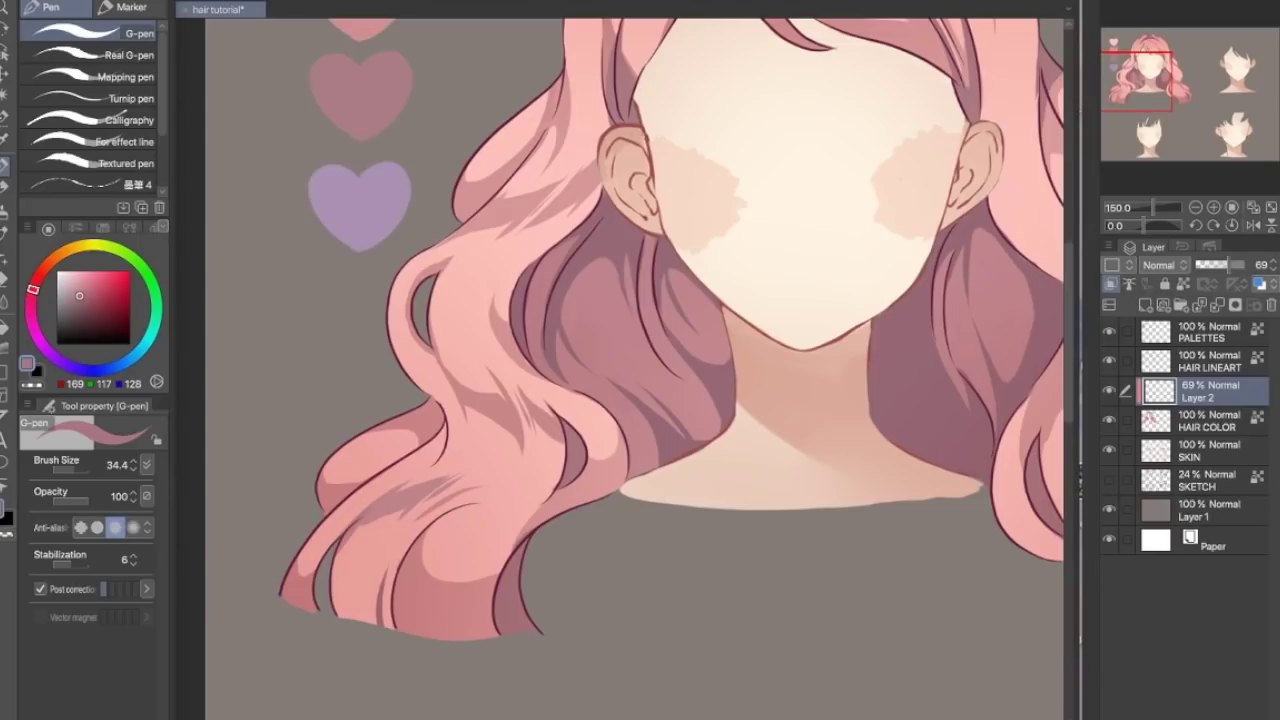
left_click_drag(524, 494, 440, 530)
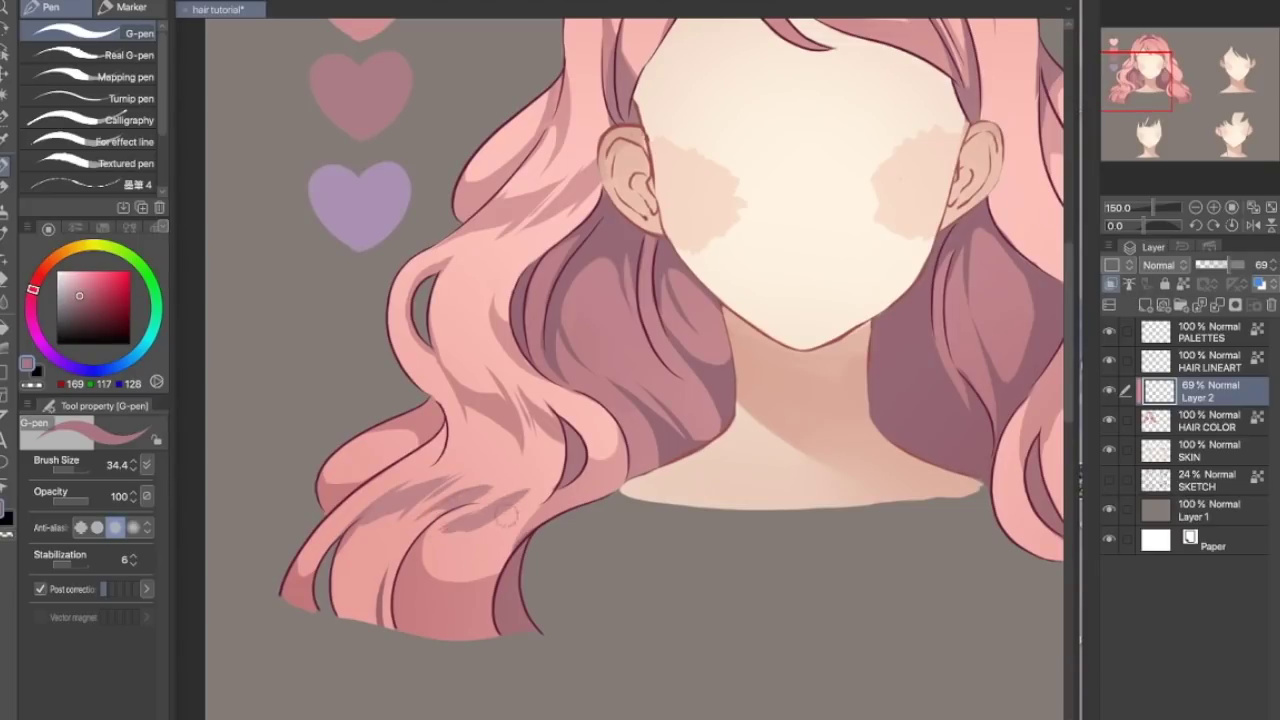
left_click(1254, 224)
mouse_move(745, 490)
left_mouse_down()
mouse_move(779, 561)
mouse_move(731, 527)
mouse_move(744, 547)
mouse_move(779, 573)
left_mouse_up()
Sample a shading color from the hair, adjust Layer 2's opacity, and shade the wave beside the right ear.
left_click(848, 478, "alt")
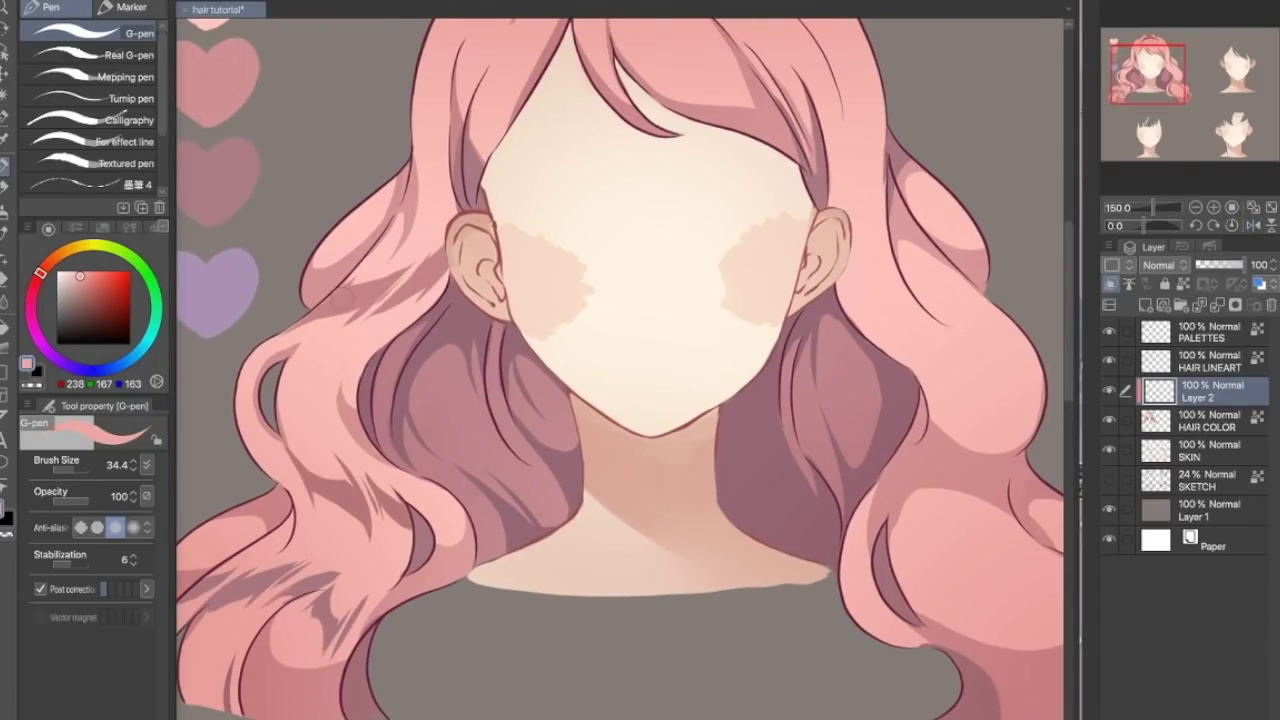
left_click(849, 291, "alt")
mouse_move(1229, 266)
left_mouse_down()
mouse_move(1255, 272)
mouse_move(1228, 266)
left_mouse_up()
mouse_move(903, 262)
left_mouse_down()
mouse_move(982, 298)
mouse_move(832, 375)
mouse_move(893, 241)
left_mouse_up()
Set Layer 2's opacity to 65% and brush shadow streaks into the lower right curl with RGB 181, 116, 119.
left_click_drag(868, 496, 915, 568)
mouse_move(1228, 266)
left_mouse_down()
mouse_move(1250, 267)
mouse_move(1228, 266)
left_mouse_up()
mouse_move(864, 504)
left_mouse_down()
mouse_move(906, 567)
mouse_move(960, 560)
left_mouse_up()
left_click_drag(930, 515, 1000, 585)
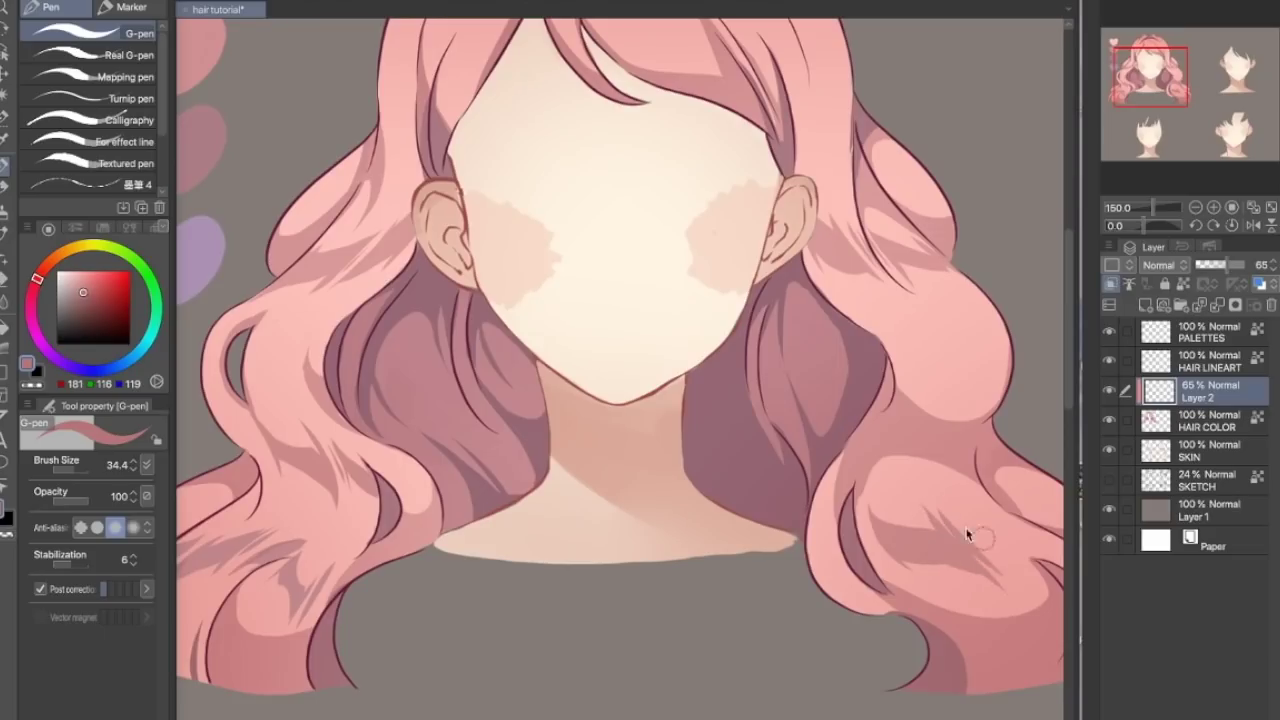
left_click(1253, 226)
left_click(1166, 79)
mouse_move(384, 525)
left_mouse_down()
mouse_move(466, 490)
mouse_move(412, 542)
left_mouse_up()
key("ctrl+z")
key("ctrl+z")
left_click(1253, 226)
left_click(1195, 207)
left_click(1195, 207)
left_click_drag(710, 443, 776, 501)
left_click(1213, 207)
left_click(1213, 207)
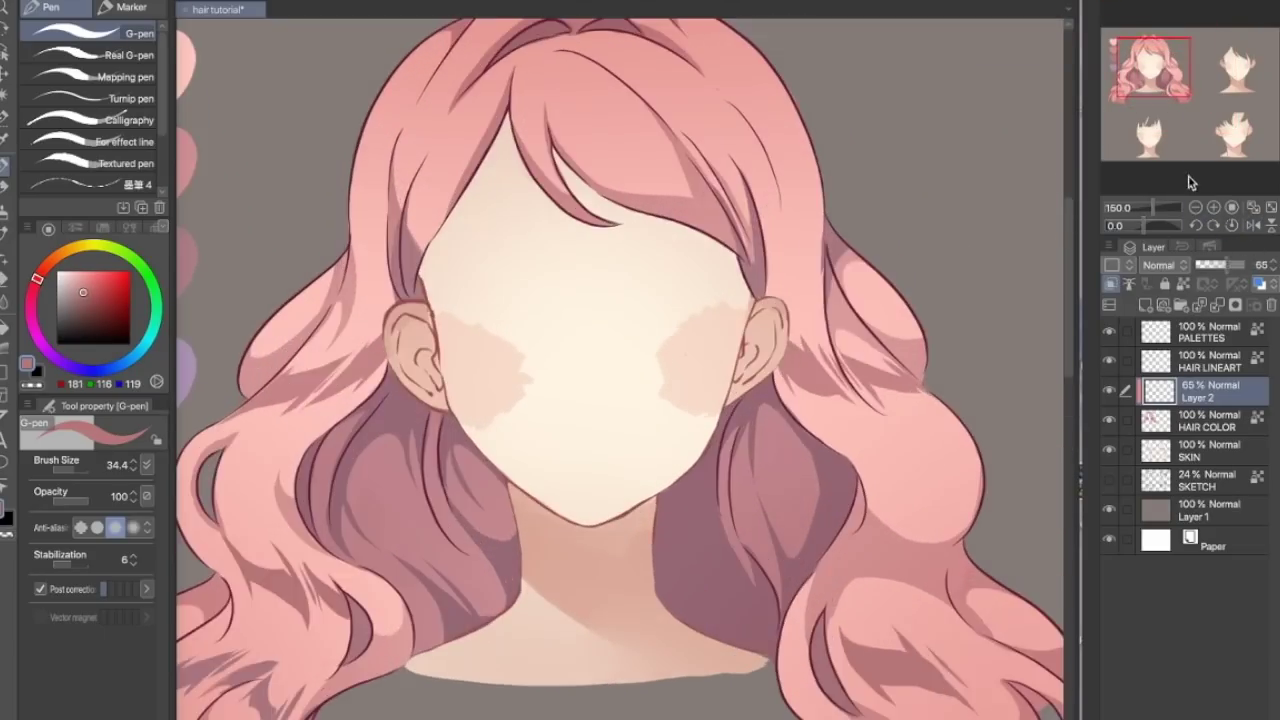
left_click(1153, 84)
key("ctrl+z")
Sample RGB 169, 117, 128 from the hair, set Layer 2's opacity to 67%, and brush pointed shadow streaks into the lower right curl.
left_click(311, 471, "alt")
left_click(1244, 265)
left_click(311, 471, "alt")
left_click(1228, 265)
left_click(1163, 86)
left_click_drag(737, 449, 845, 508)
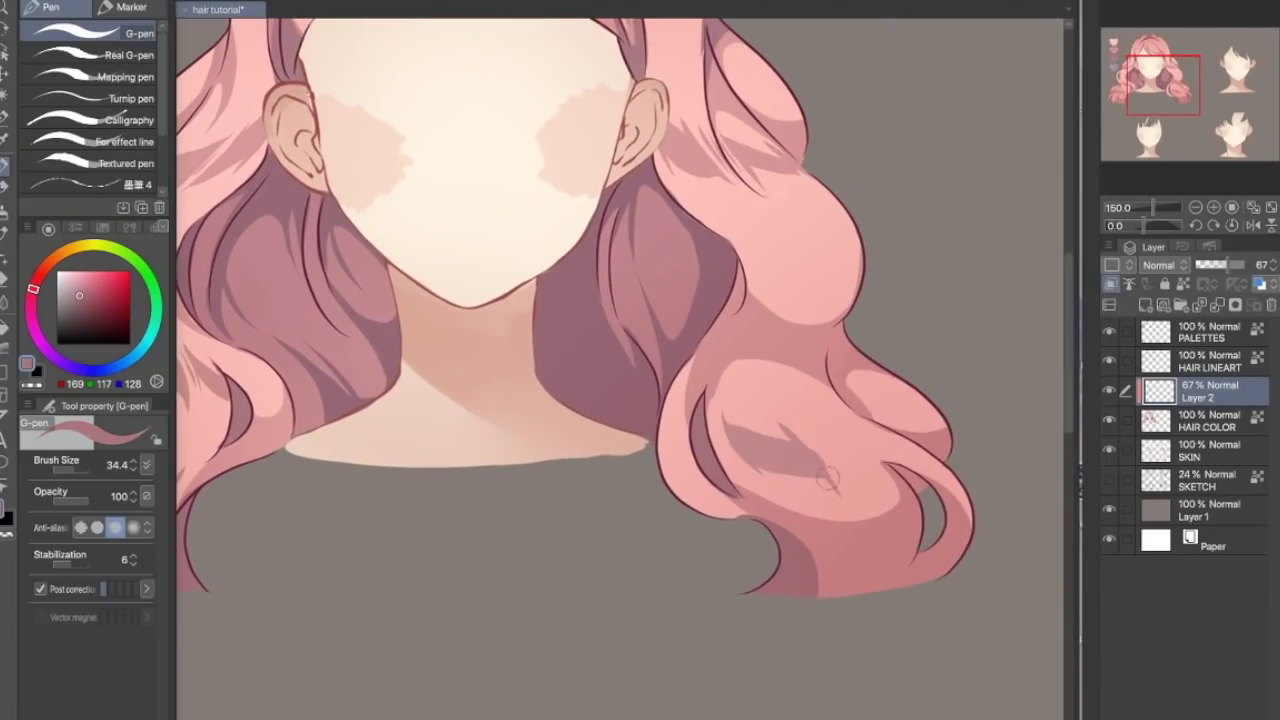
left_click_drag(830, 435, 869, 487)
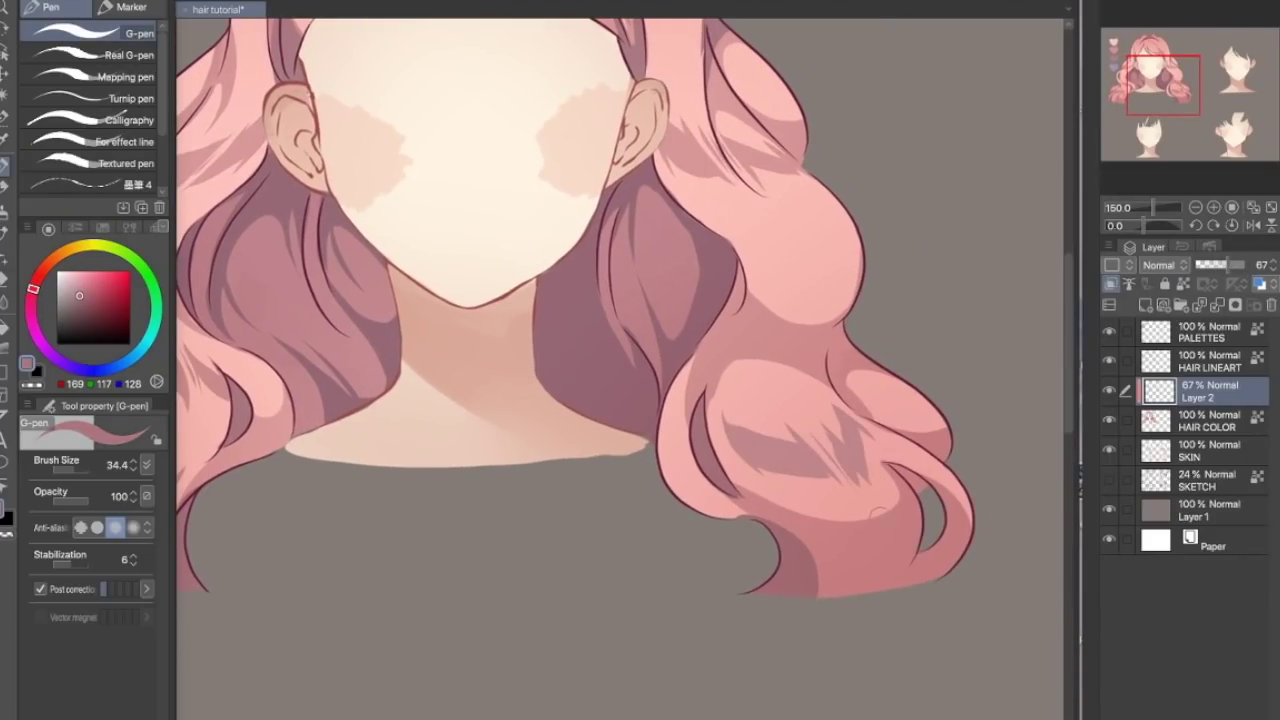
Trim the lower right curl's shadow streaks with the Hard eraser, then add another streak beside them with the G-pen.
left_click(1253, 226)
key("e")
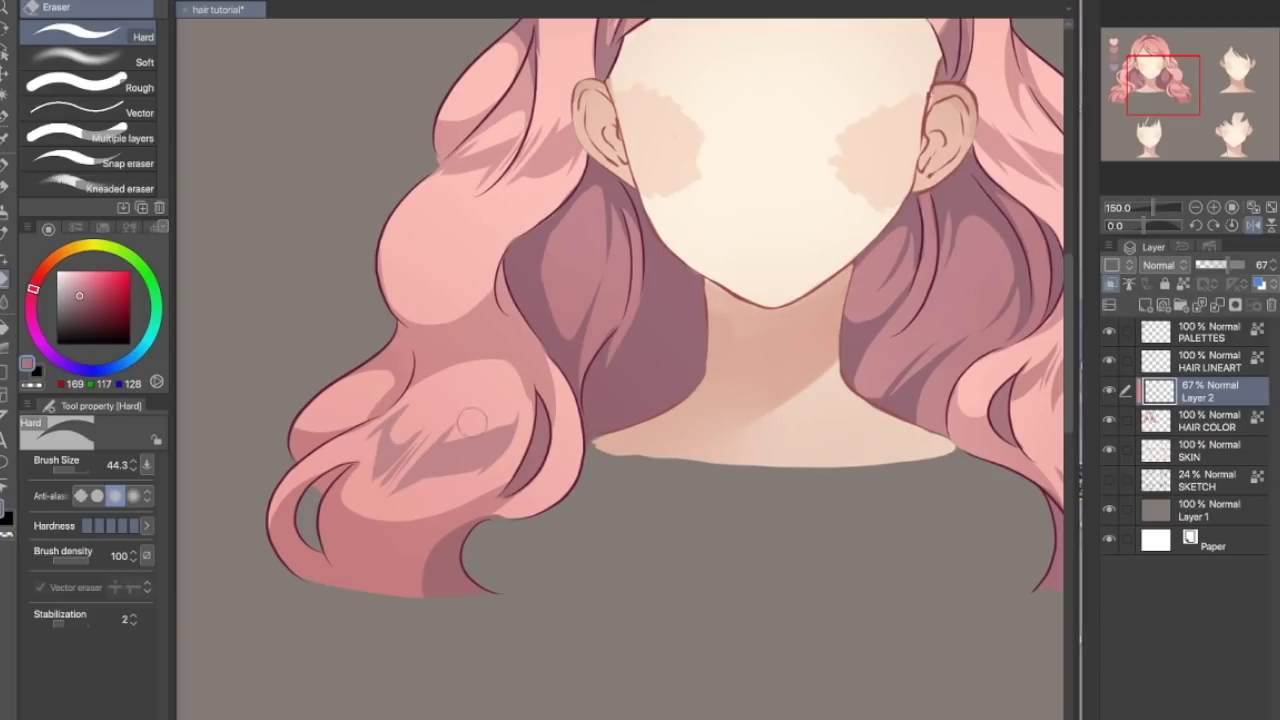
key("h")
key("p")
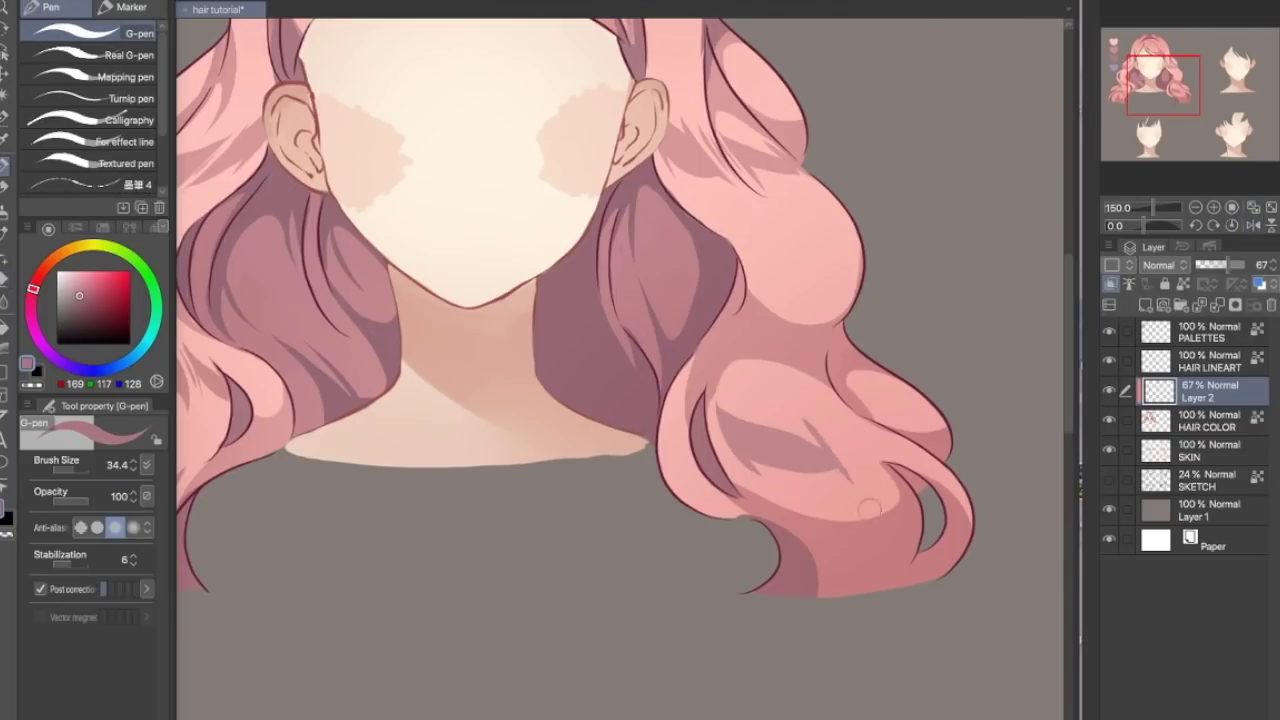
left_click_drag(836, 410, 856, 468)
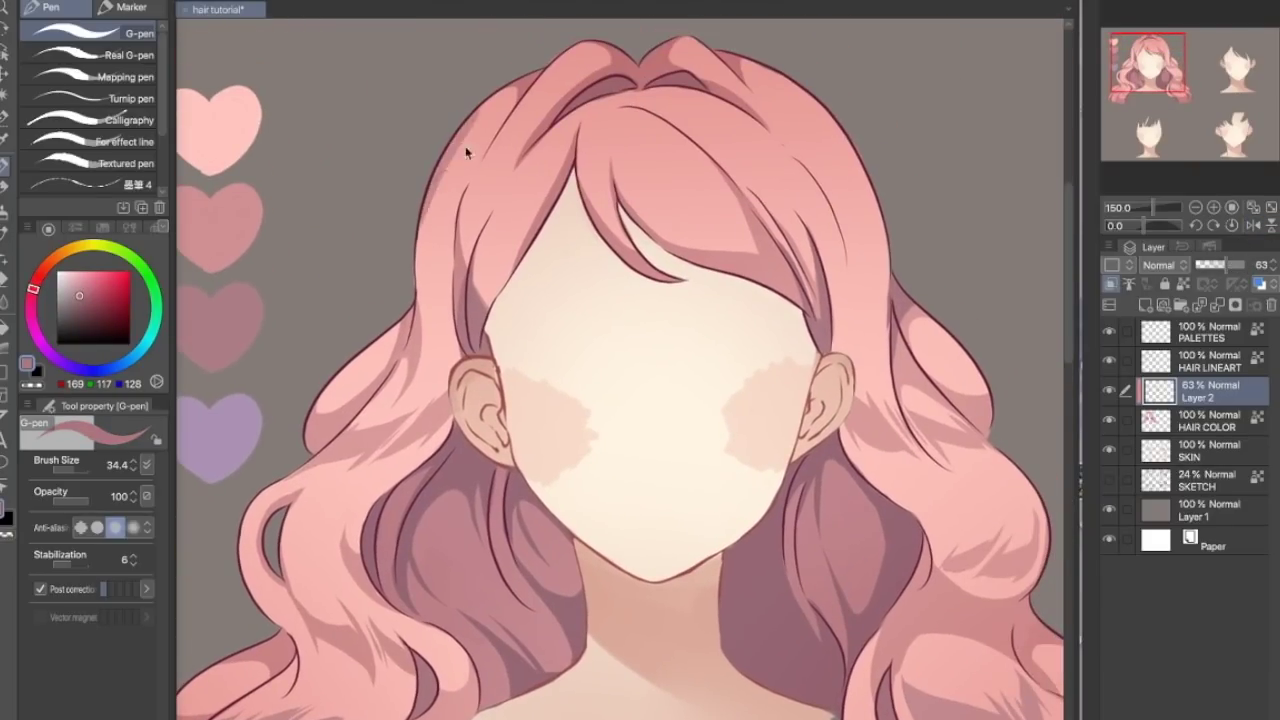
Brush pointed shadow streaks in RGB 169, 117, 128 along the upper left hair, across the bangs and down the right side.
mouse_move(450, 158)
left_mouse_down()
mouse_move(426, 238)
mouse_move(456, 266)
left_mouse_up()
left_click_drag(436, 198, 456, 270)
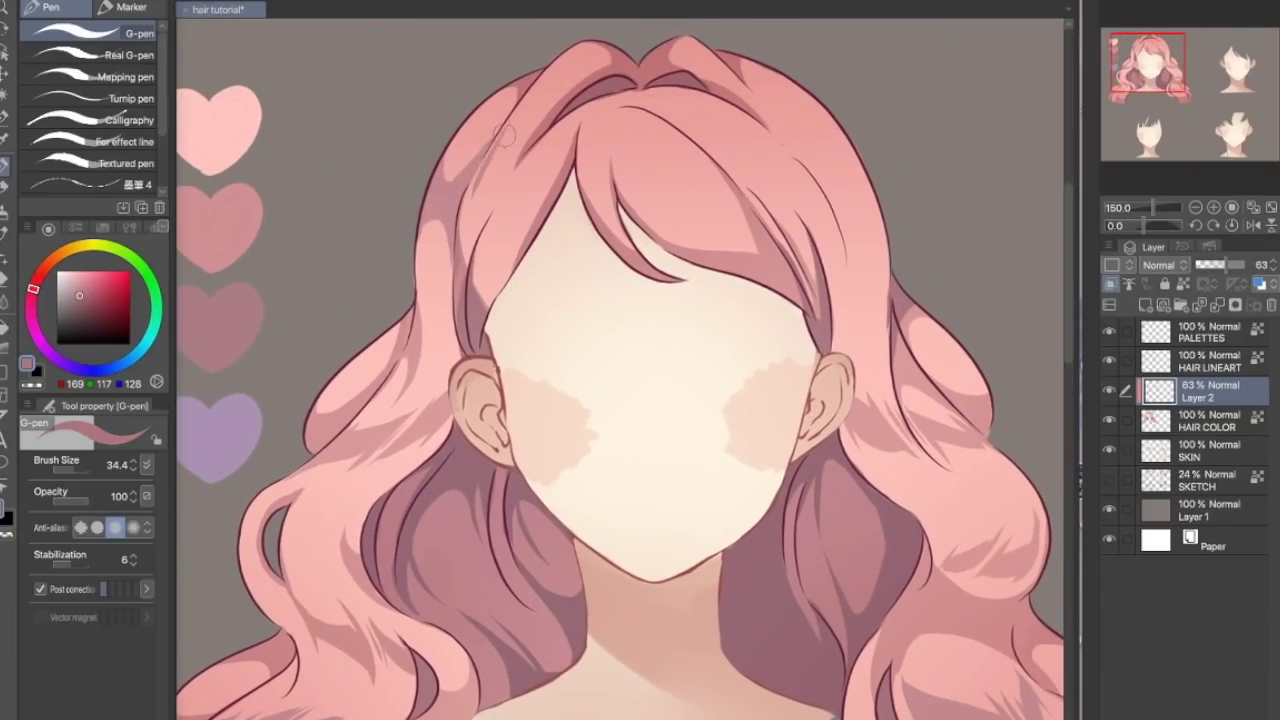
left_click(1254, 225)
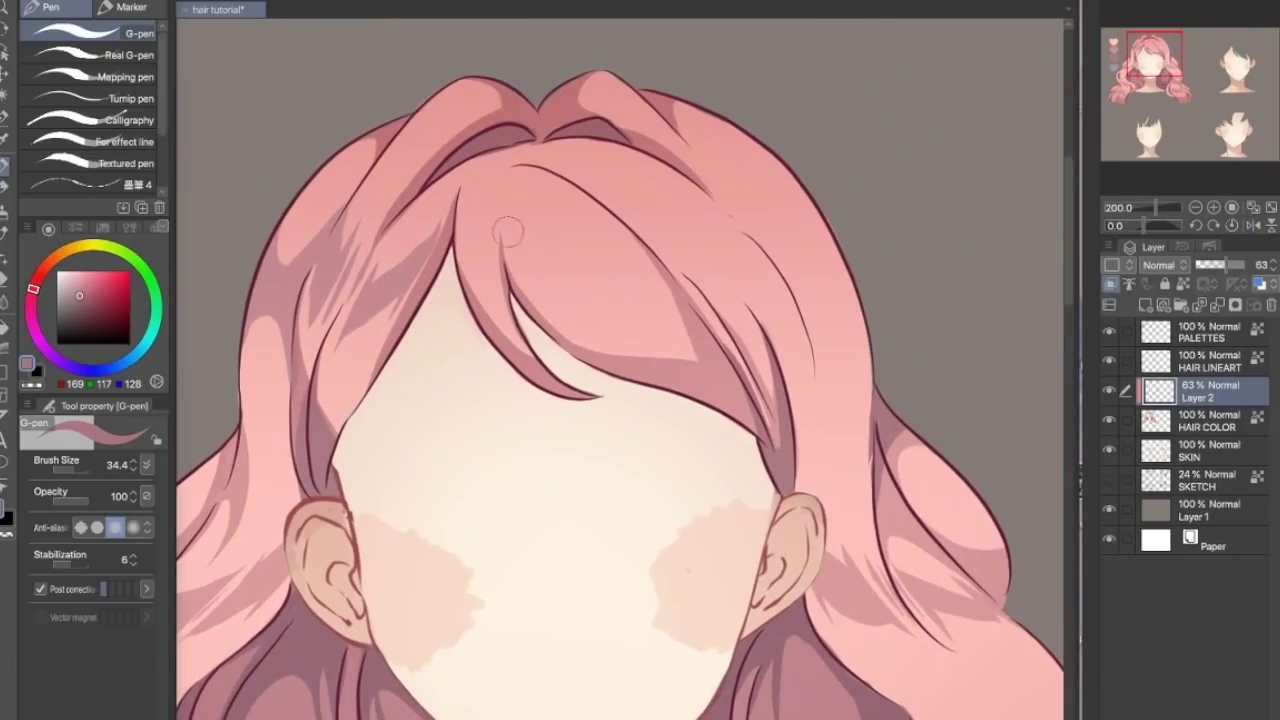
mouse_move(508, 223)
left_mouse_down()
mouse_move(640, 322)
mouse_move(605, 235)
mouse_move(664, 306)
left_mouse_up()
left_click_drag(696, 198, 764, 328)
left_click_drag(780, 184, 844, 324)
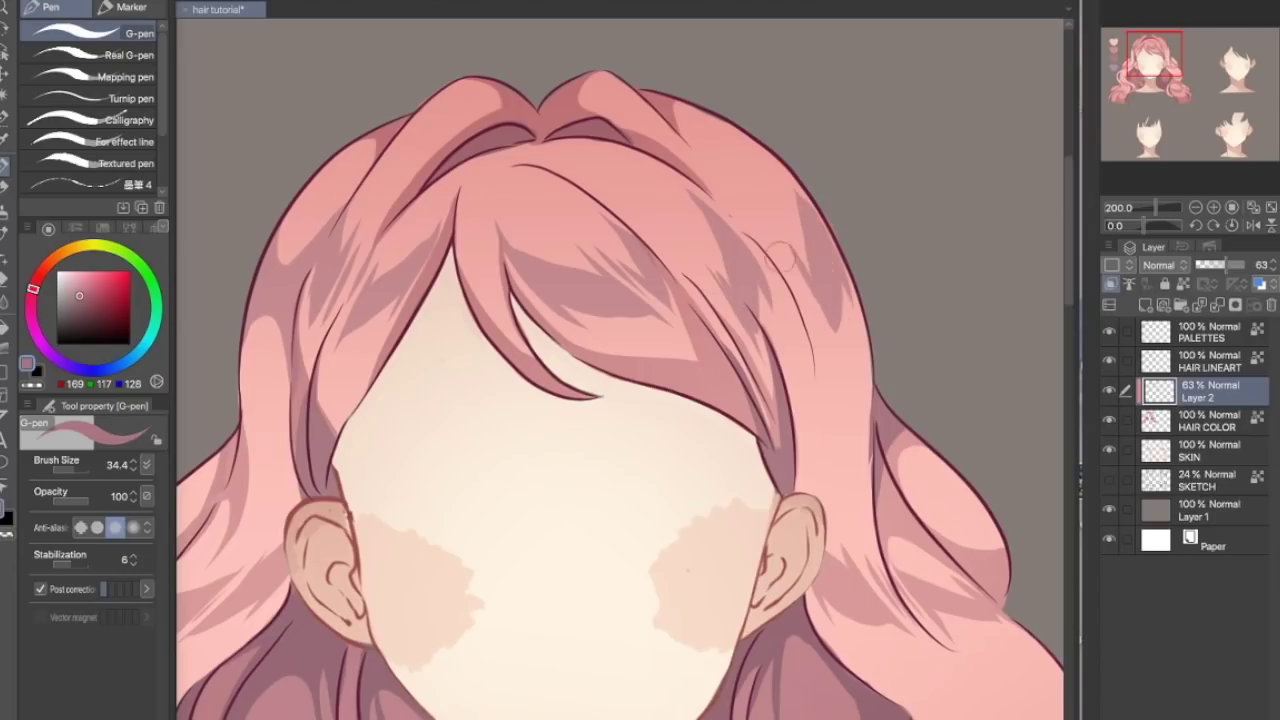
Set Layer 2's opacity to 67% and merge it into HAIR COLOR.
left_click_drag(1156, 207, 1144, 207)
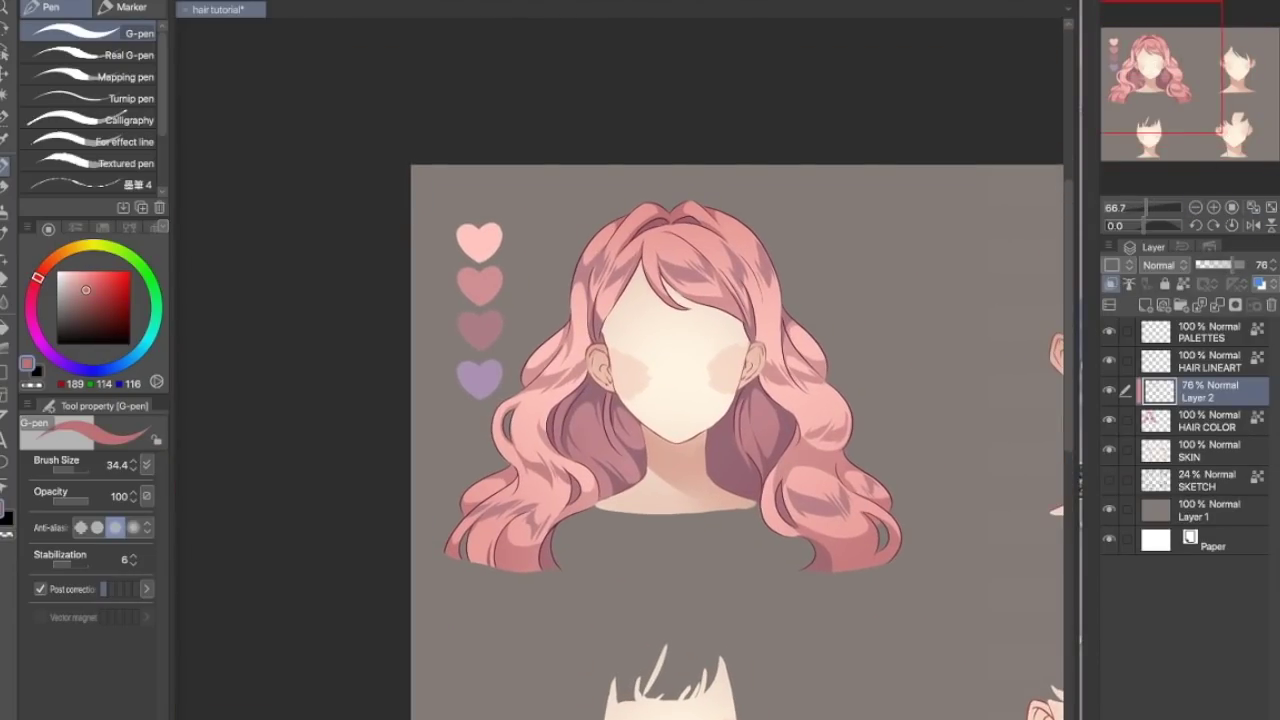
key("b")
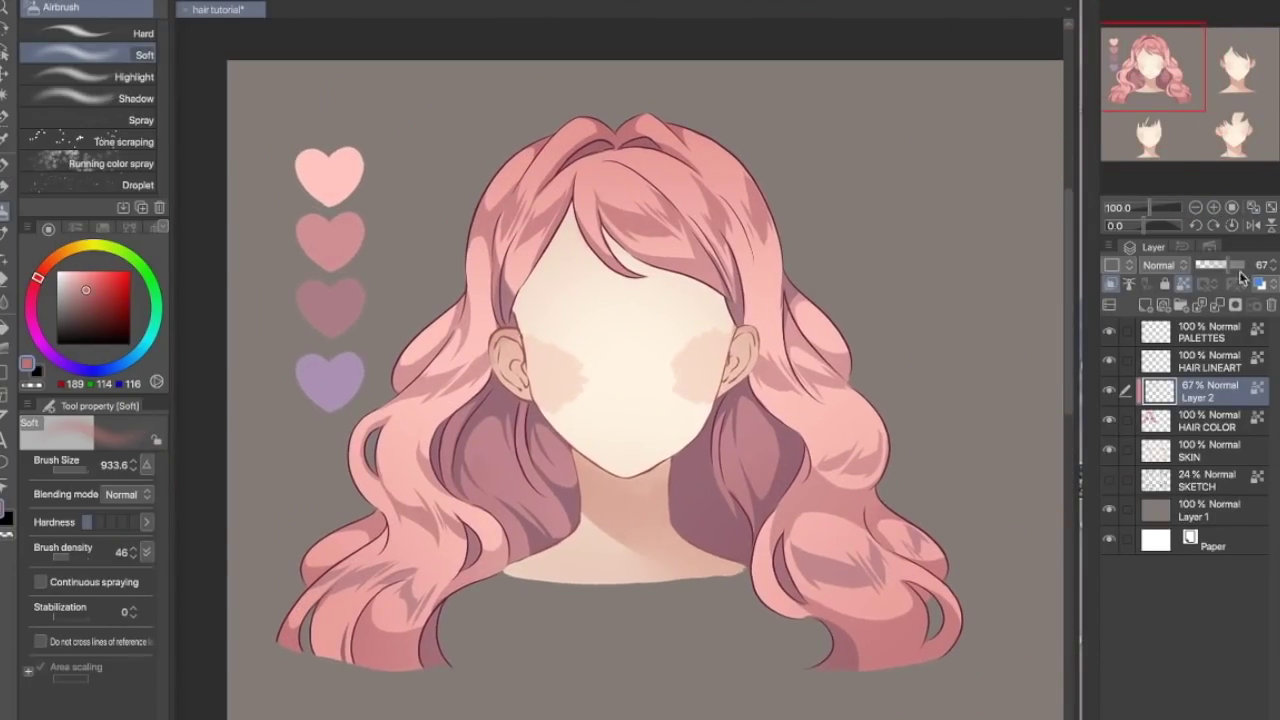
key("ctrl+e")
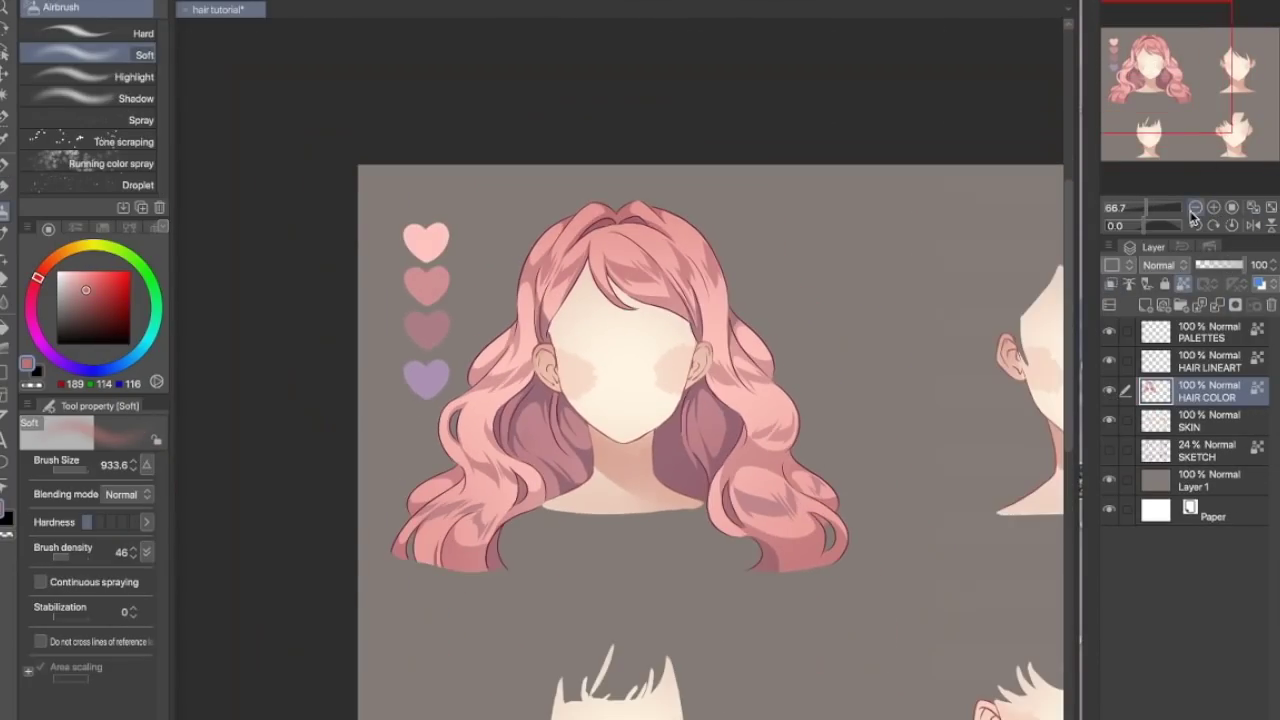
Sample the purple palette heart and tint the crown, lower curls and side hair with the Soft airbrush at size 933.6.
left_click(1147, 312)
left_click(426, 377, "alt")
left_click_drag(620, 240, 450, 520)
left_click_drag(750, 470, 560, 440)
left_click_drag(720, 300, 570, 380)
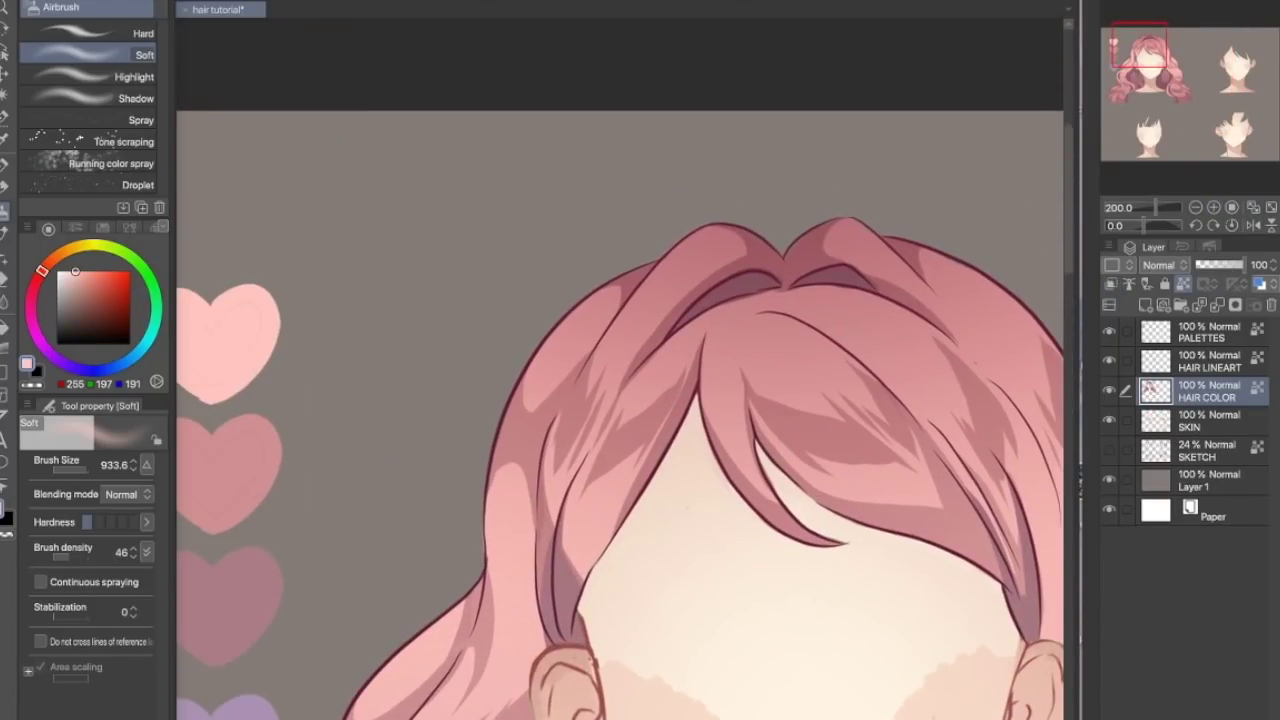
Sample light pink from the hair and paint pointed G-pen highlights along the crown in RGB 241, 177, 174.
key("p")
left_click(650, 310, "alt")
left_click_drag(662, 272, 622, 322)
mouse_move(716, 268)
left_mouse_down()
mouse_move(640, 318)
mouse_move(562, 334)
left_mouse_up()
left_click_drag(912, 250, 952, 308)
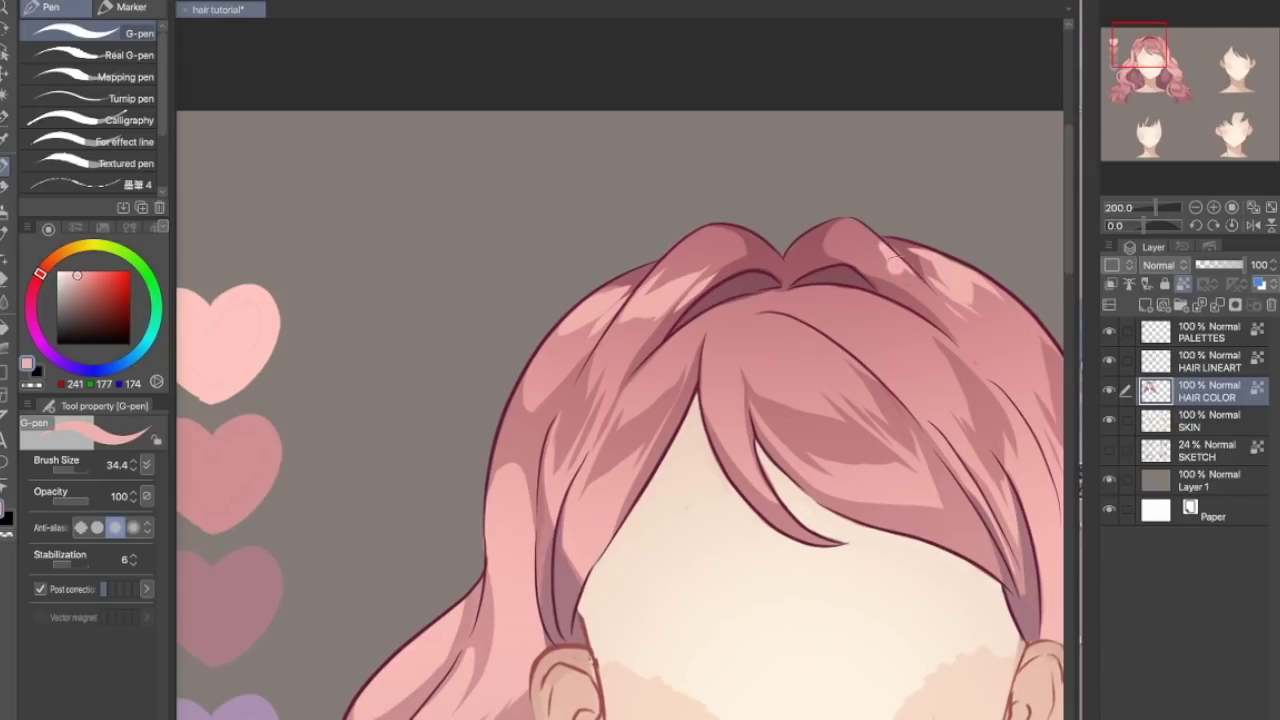
left_click(1250, 225)
left_click(1250, 225)
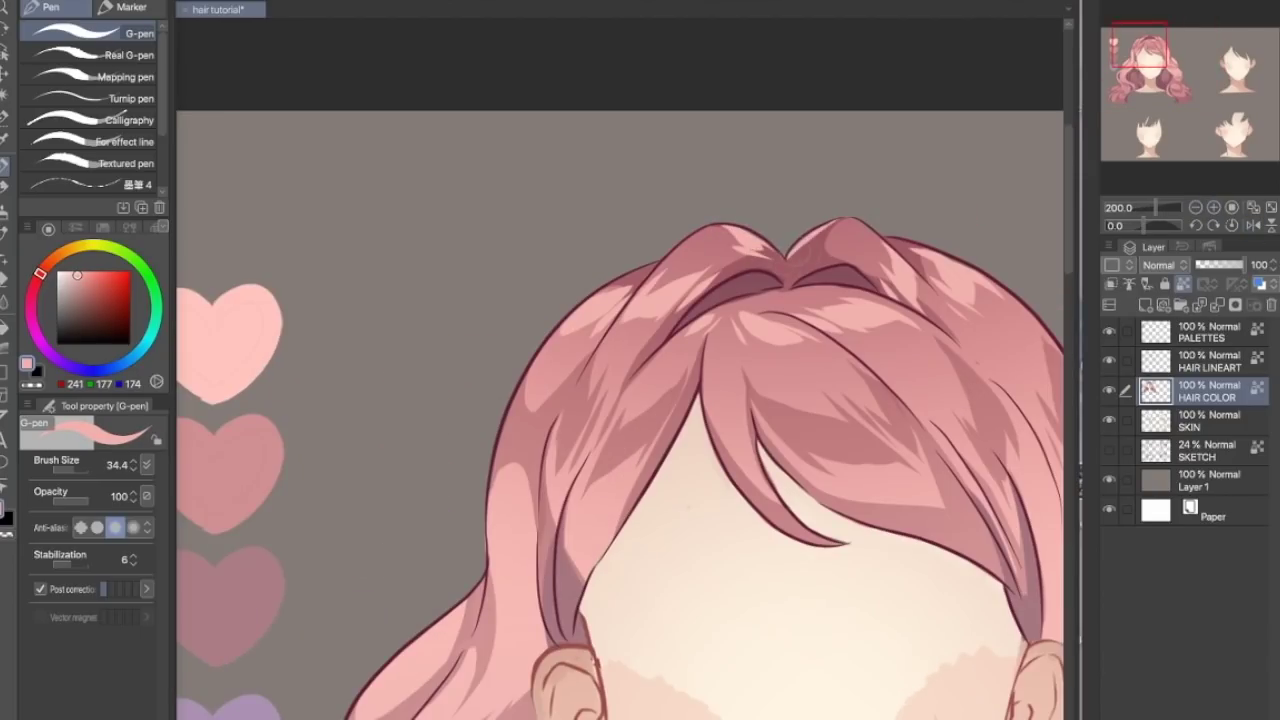
Choose a paler pink, RGB 255, 217, 214, and paint highlight streaks on the front strands above the left ear.
scroll(356, 110, "down", 3)
scroll(327, 191, "up", 2)
left_click(69, 272)
left_click_drag(507, 286, 538, 403)
left_click_drag(600, 282, 562, 344)
key("ctrl+z")
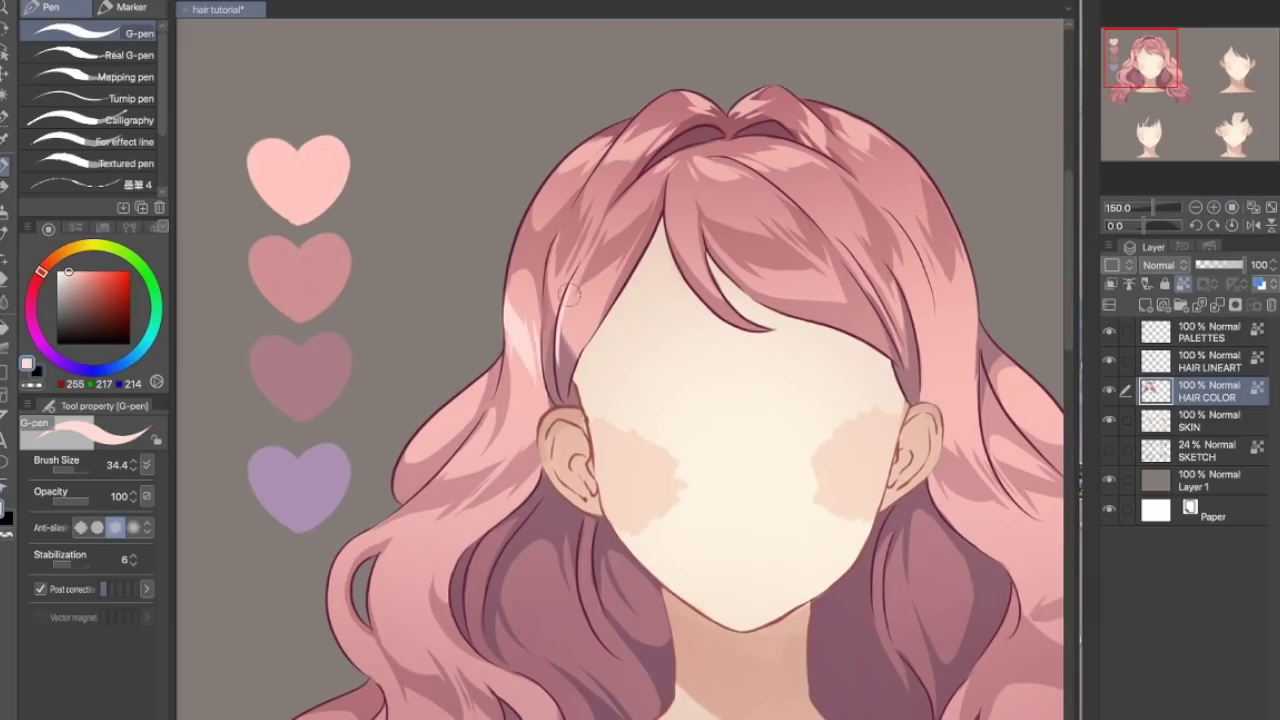
left_click(1253, 225)
left_click_drag(676, 292, 669, 362)
left_click(1253, 225)
Paint long pointed pale pink highlights down the front strands above the right ear.
left_click(1134, 60)
left_click_drag(1134, 60, 1153, 66)
left_click_drag(802, 150, 812, 272)
left_click_drag(790, 198, 784, 310)
Paint highlight streaks across the wave below the left ear in RGB 255, 218, 215, redoing the first stroke.
left_click(1122, 65)
mouse_move(1122, 65)
left_mouse_down()
mouse_move(1145, 63)
mouse_move(1137, 75)
left_mouse_up()
left_click(558, 130, "alt")
left_click_drag(478, 318, 416, 380)
key("ctrl+z")
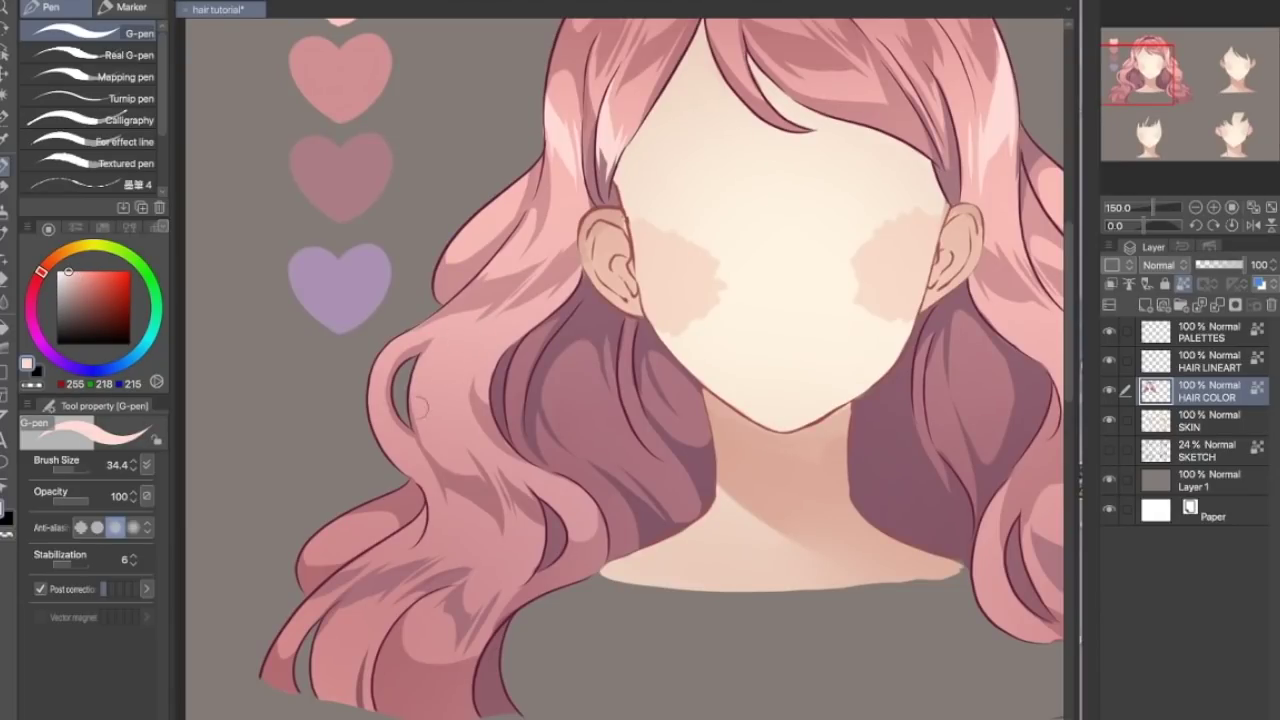
left_click_drag(476, 342, 418, 380)
Paint highlight streaks on the wave beside the right ear and refine their edges with colors sampled from the hair.
left_click_drag(1138, 72, 1152, 68)
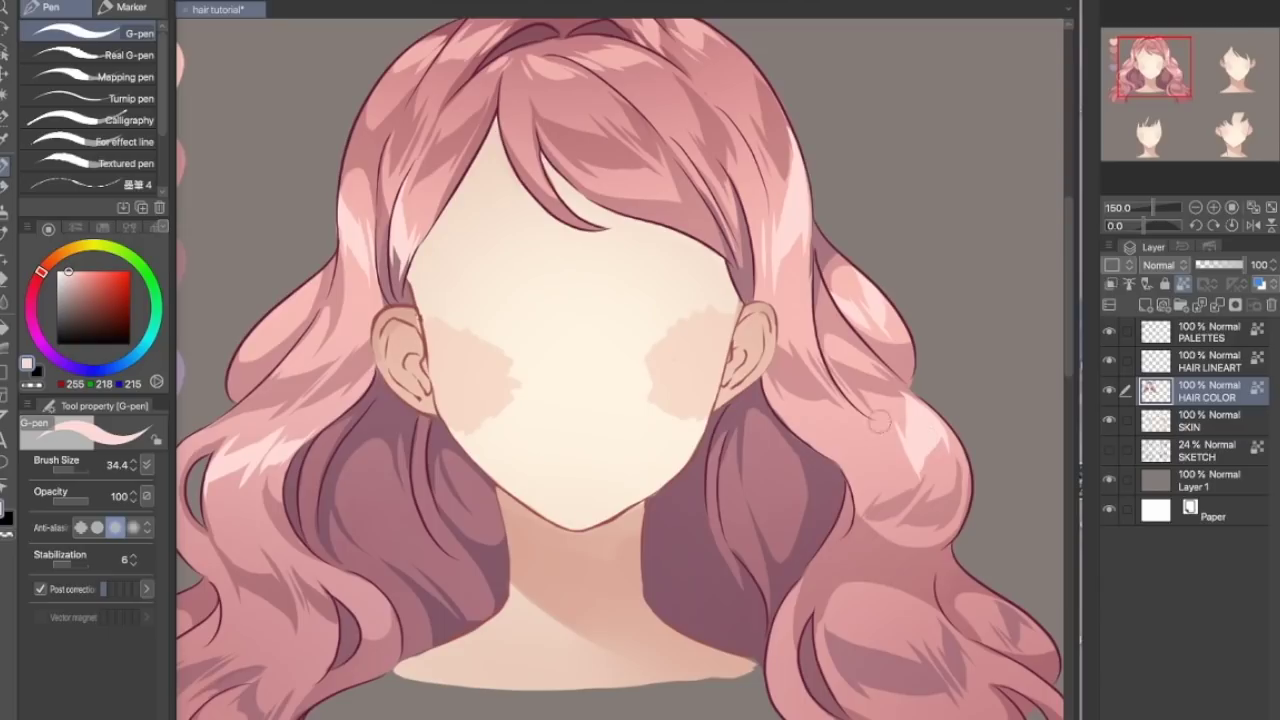
left_click(1253, 226)
left_click_drag(361, 434, 331, 494)
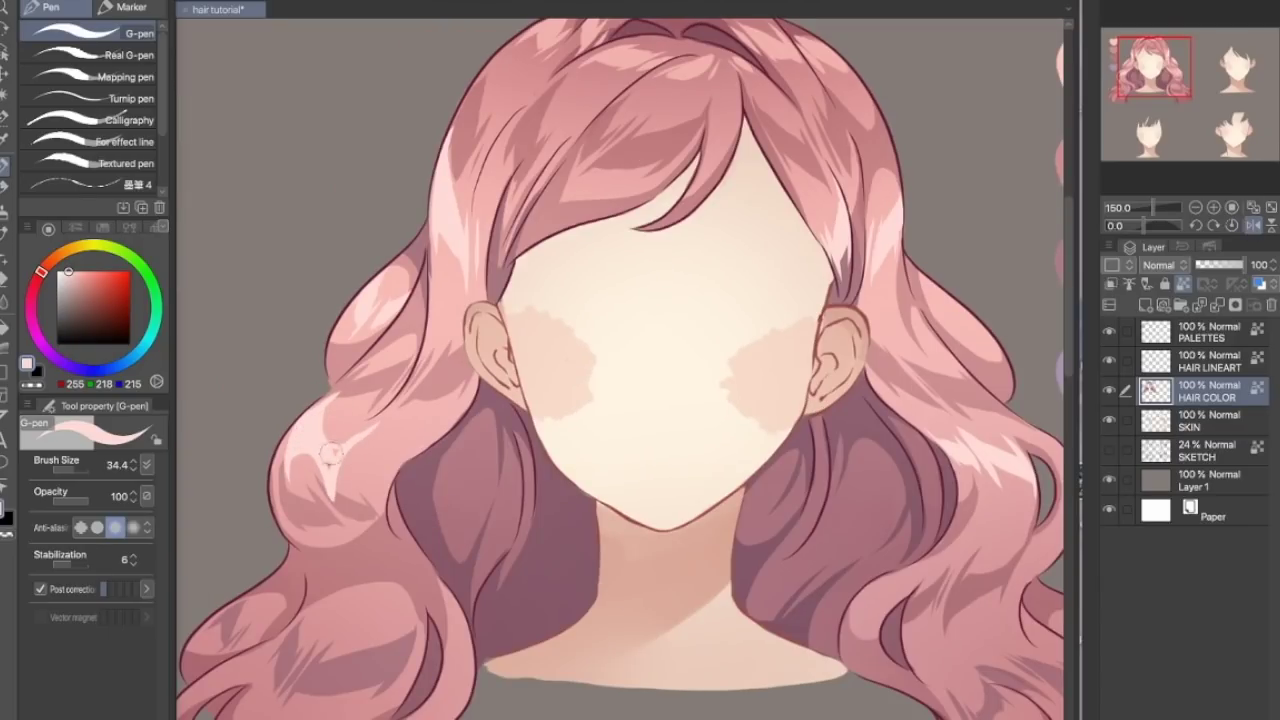
left_click(352, 422, "alt")
key("h")
left_click(900, 443, "alt")
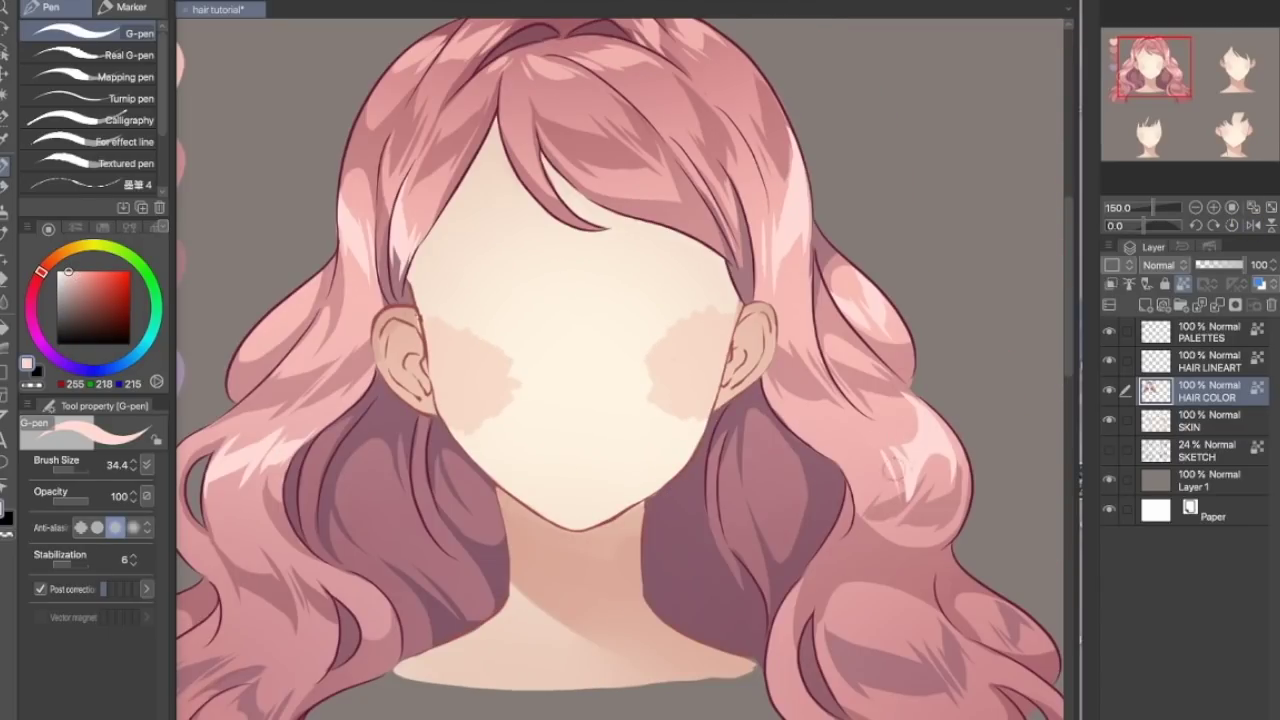
left_click(906, 424, "alt")
left_click_drag(906, 424, 1185, 305)
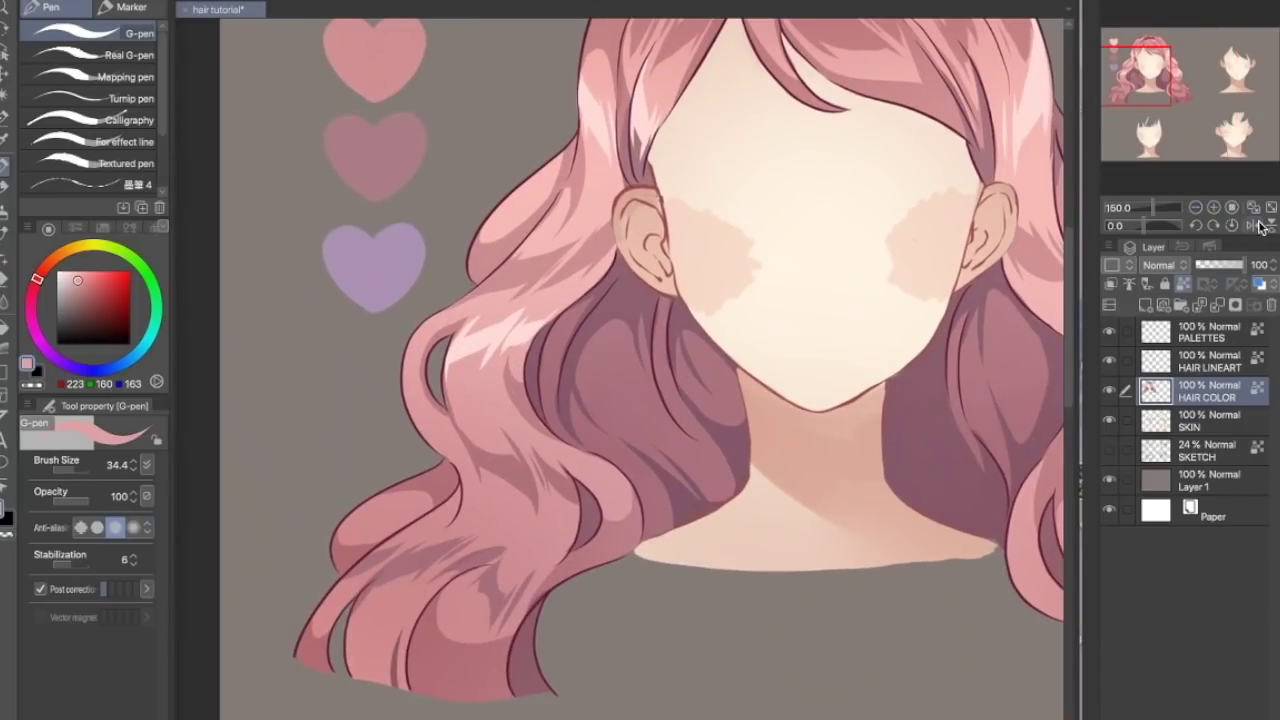
Paint thin highlight streaks at the ends of the lower left curls in sampled pinks such as RGB 223, 160, 163.
left_click(1254, 226)
left_click_drag(819, 638, 799, 688)
key("ctrl+z")
left_click_drag(826, 614, 806, 680)
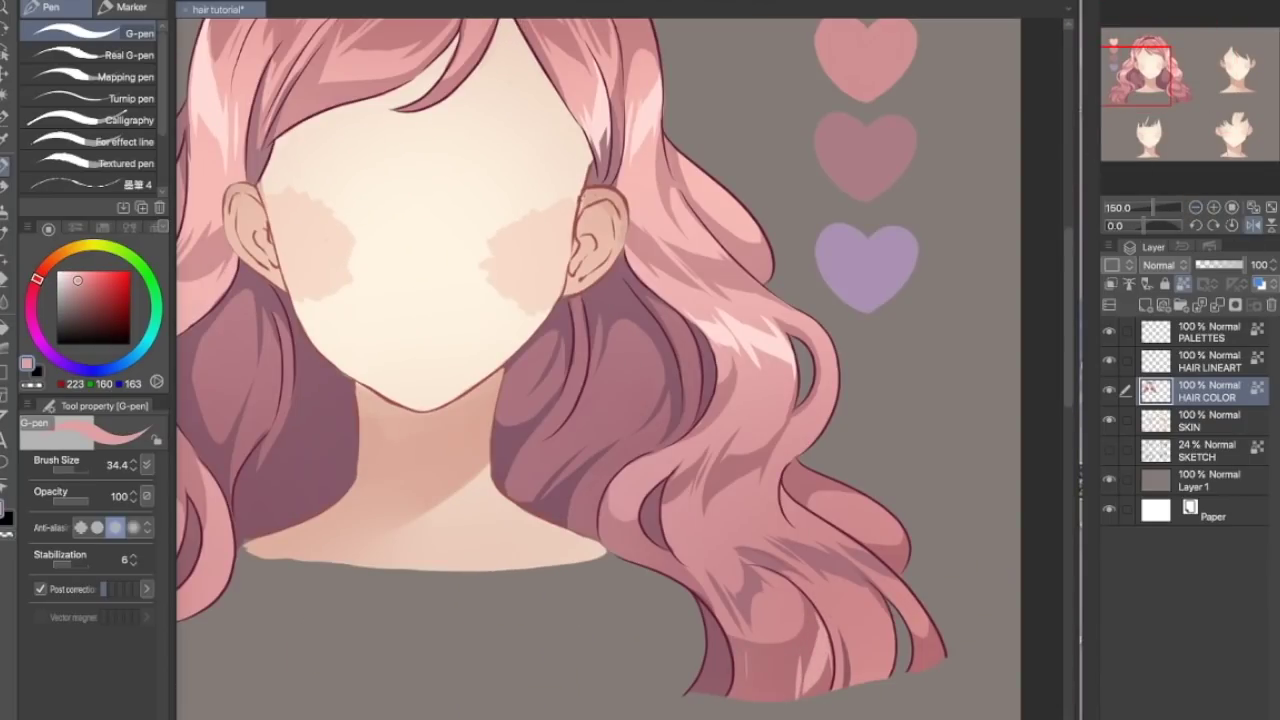
left_click(872, 640, "alt")
left_click_drag(884, 598, 866, 678)
left_click(872, 650, "alt")
key("ctrl+minus")
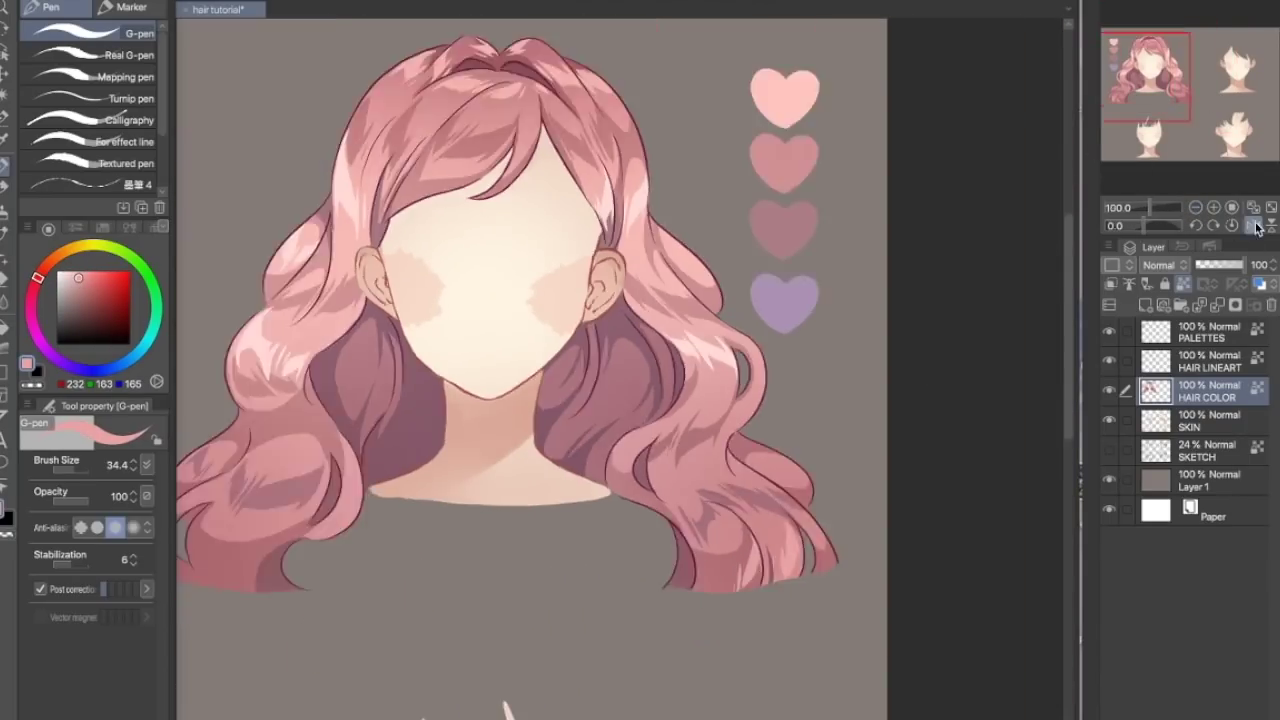
Paint thin highlight streaks near the tips of the lower right curl in RGB 232, 163, 165.
left_click(1254, 226)
key("ctrl+plus")
left_click_drag(878, 622, 846, 680)
mouse_move(846, 636)
left_mouse_down()
mouse_move(830, 692)
mouse_move(772, 698)
left_mouse_up()
key("ctrl+minus")
key("ctrl+minus")
key("ctrl+minus")
key("ctrl+plus")
key("ctrl+plus")
key("ctrl+plus")
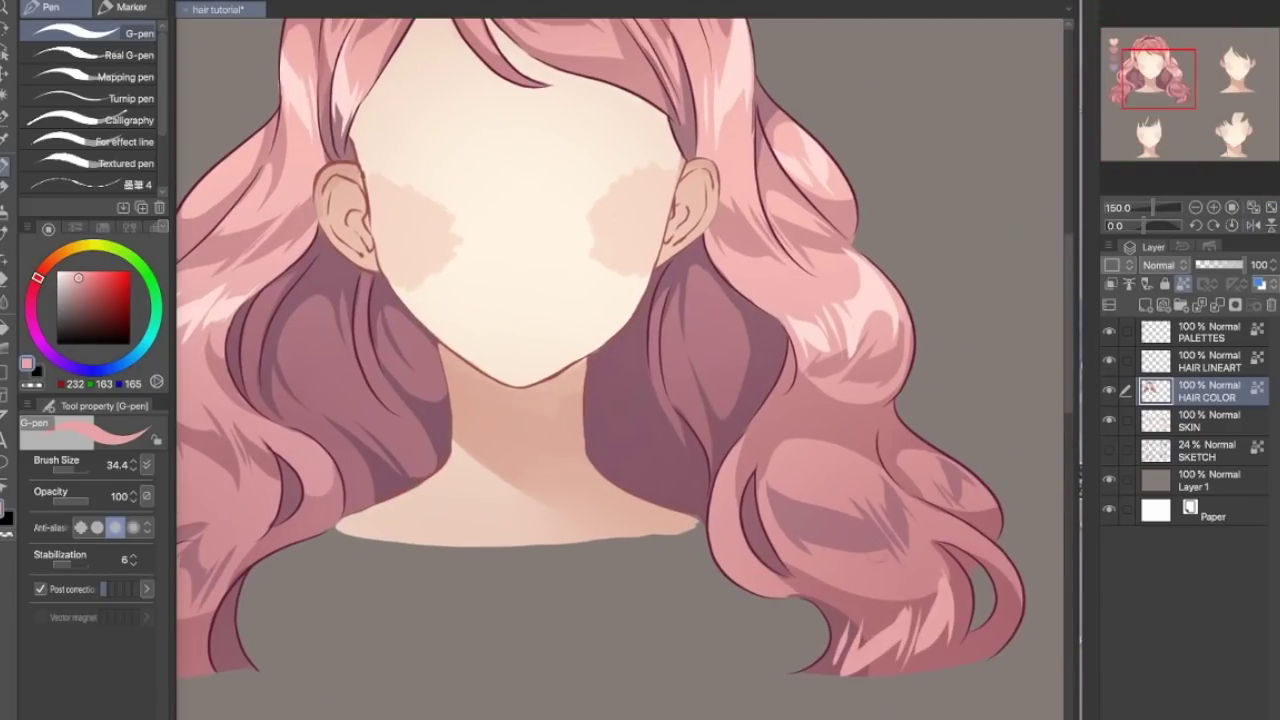
left_click_drag(912, 586, 888, 628)
Select the PALETTES layer and sample the colors of the palette hearts.
left_click(1148, 71)
left_click(1197, 207)
left_click(1197, 207)
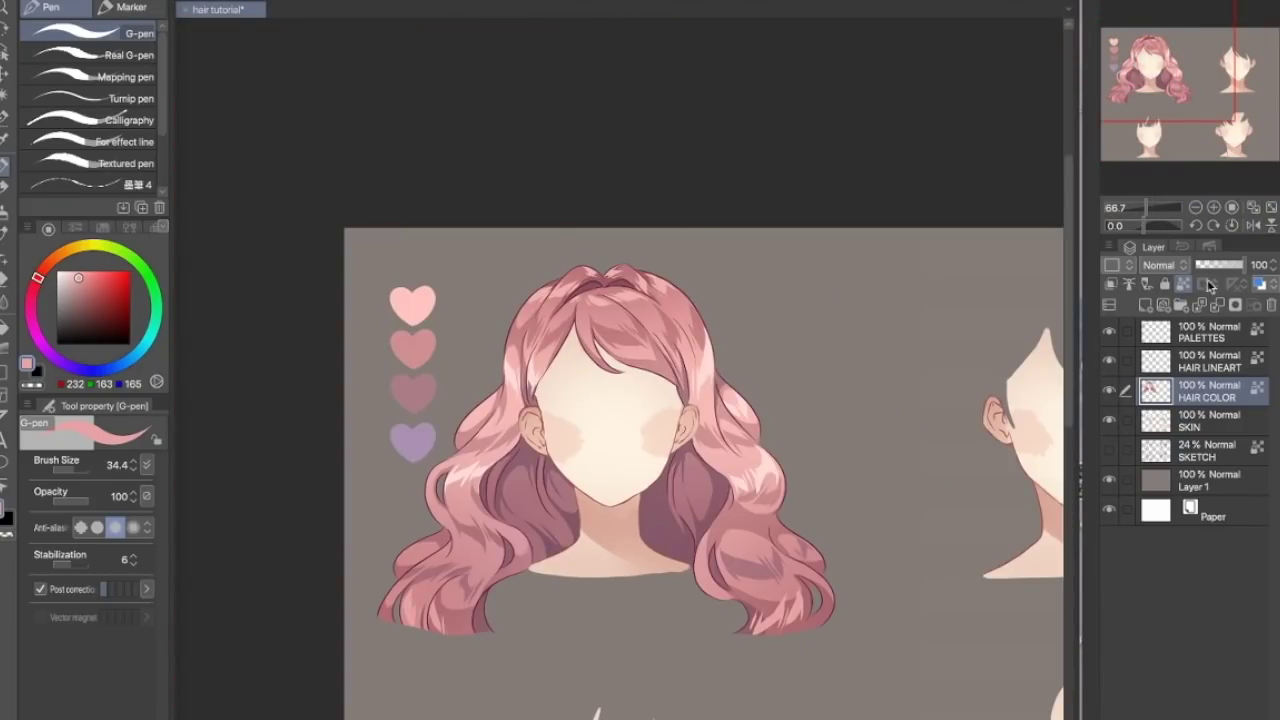
left_click(1209, 332)
left_click(1112, 58)
double_click(1214, 207)
left_click(623, 177, "alt")
left_click(631, 279, "alt")
left_click(632, 498, "alt")
left_click(1149, 70)
double_click(1197, 208)
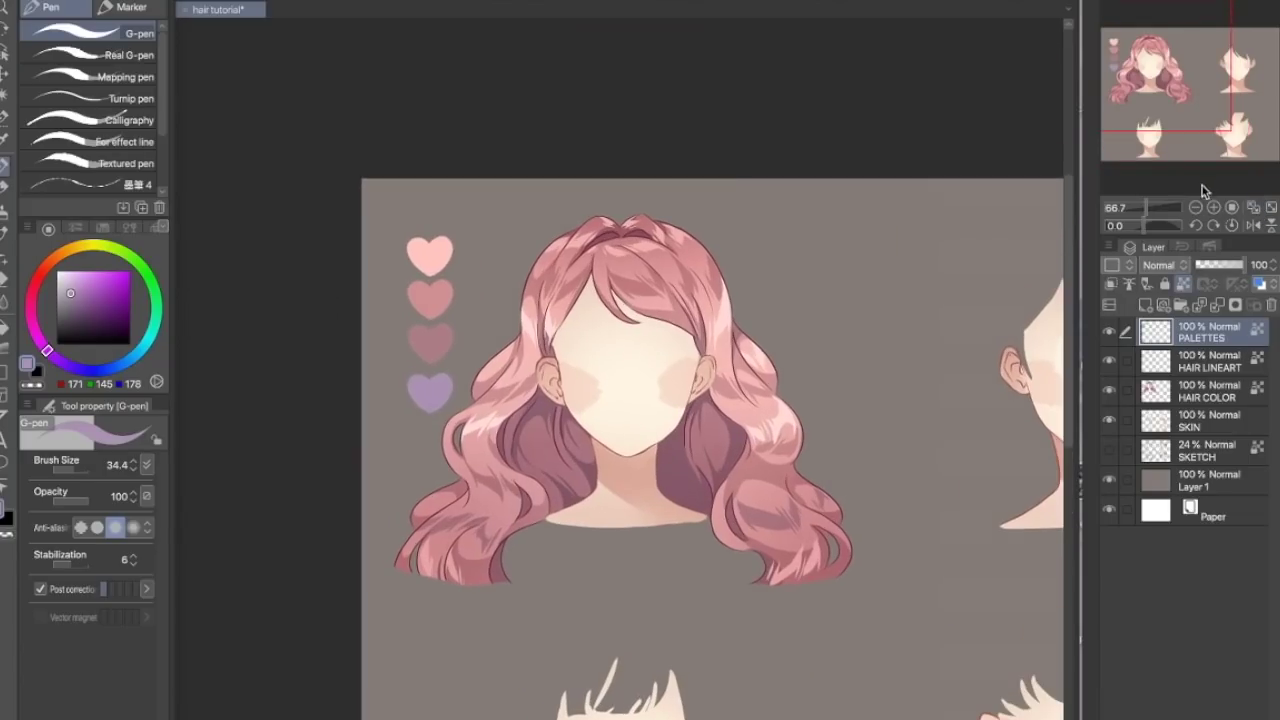
Add a new layer above HAIR COLOR and draw thin loose strands around the upper hair outline in sampled pinks.
double_click(1109, 390)
left_click(1209, 391)
left_click(1146, 305)
left_click(1214, 207)
left_click(1144, 69)
left_click(546, 196, "alt")
left_click(545, 205, "alt")
mouse_move(528, 206)
left_mouse_down()
mouse_move(518, 280)
mouse_move(441, 381)
left_mouse_up()
left_click(484, 318, "alt")
left_click(412, 445, "alt")
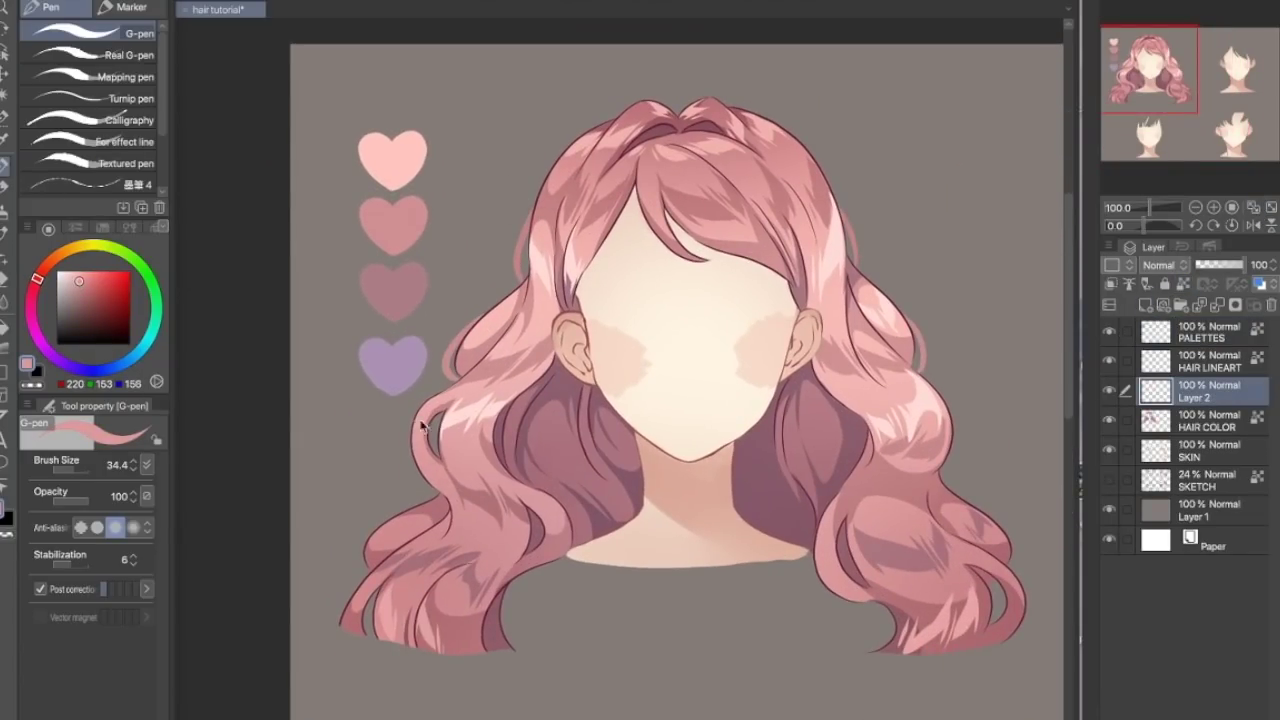
Draw thin loose strands around the lower left curls, sampling matching pinks from the adjacent hair.
left_click(410, 500, "alt")
left_click_drag(416, 506, 328, 600)
left_click(350, 590, "alt")
left_click(371, 573, "alt")
left_click(500, 585, "alt")
left_click_drag(512, 582, 527, 643)
key("ctrl+z")
left_click(505, 570, "alt")
Draw loose strands beside the lower right curl and over the crown in pinks sampled from the adjacent hair.
left_click(828, 565, "alt")
left_click_drag(816, 568, 862, 606)
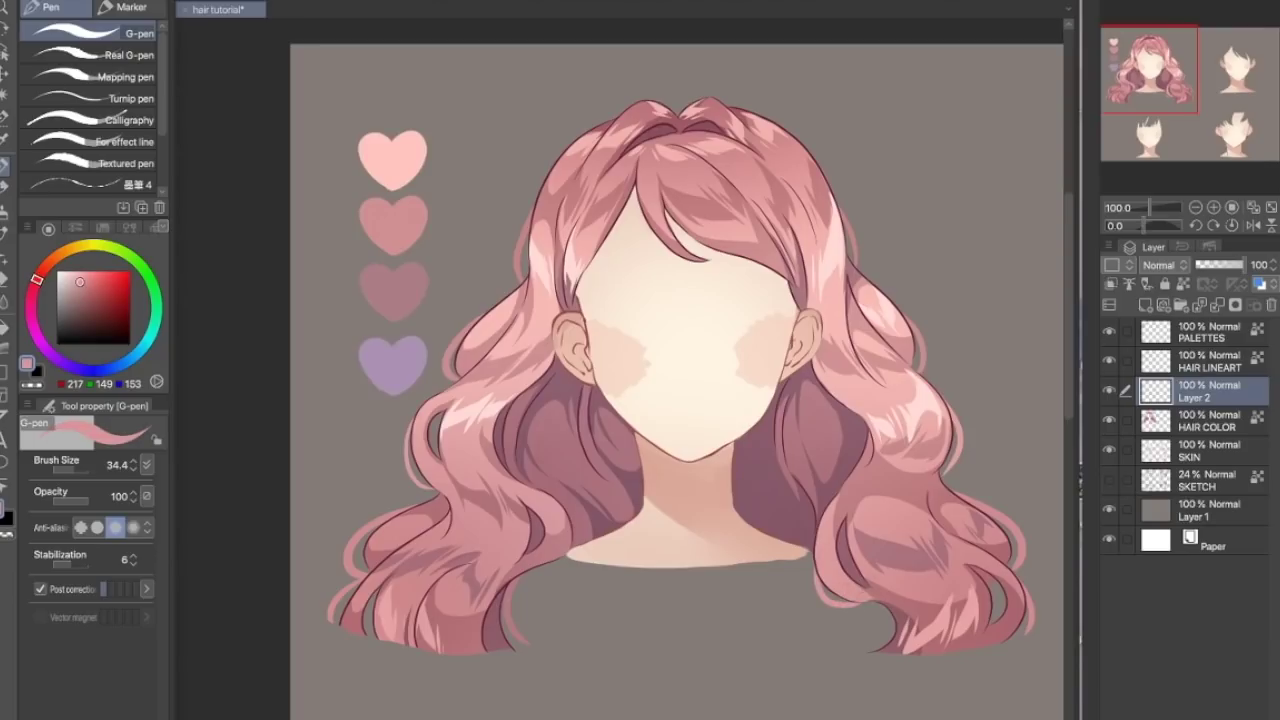
left_click(610, 125, "alt")
left_click_drag(618, 110, 572, 142)
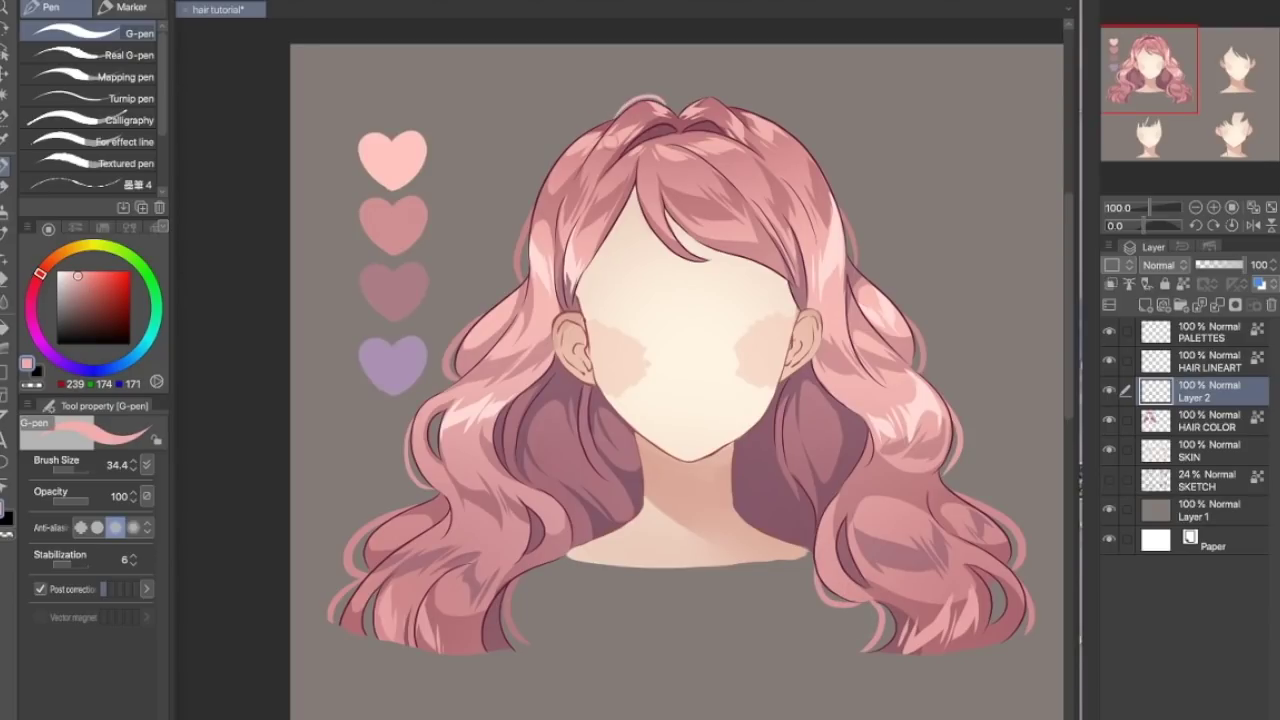
left_click(639, 106, "alt")
Merge HAIR LINEART and Layer 2 into HAIR COLOR, and switch to the blending tool.
key("ctrl+minus")
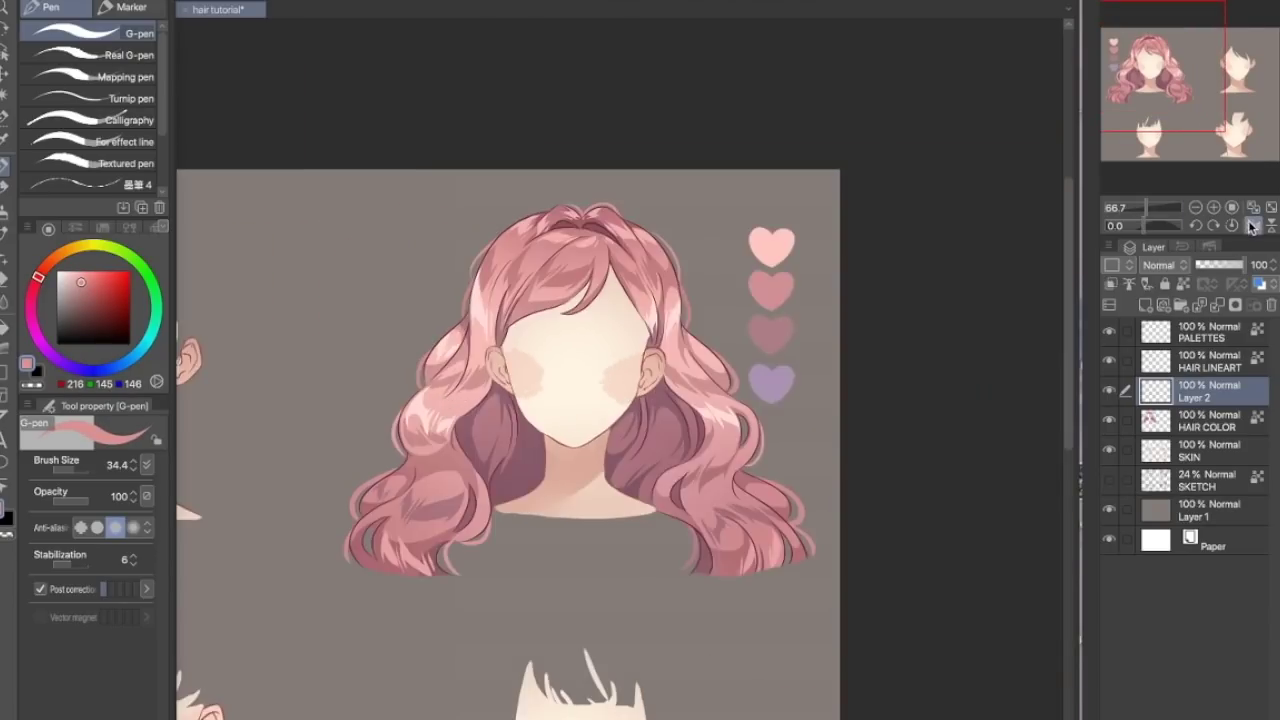
key("ctrl+plus")
key("ctrl+plus")
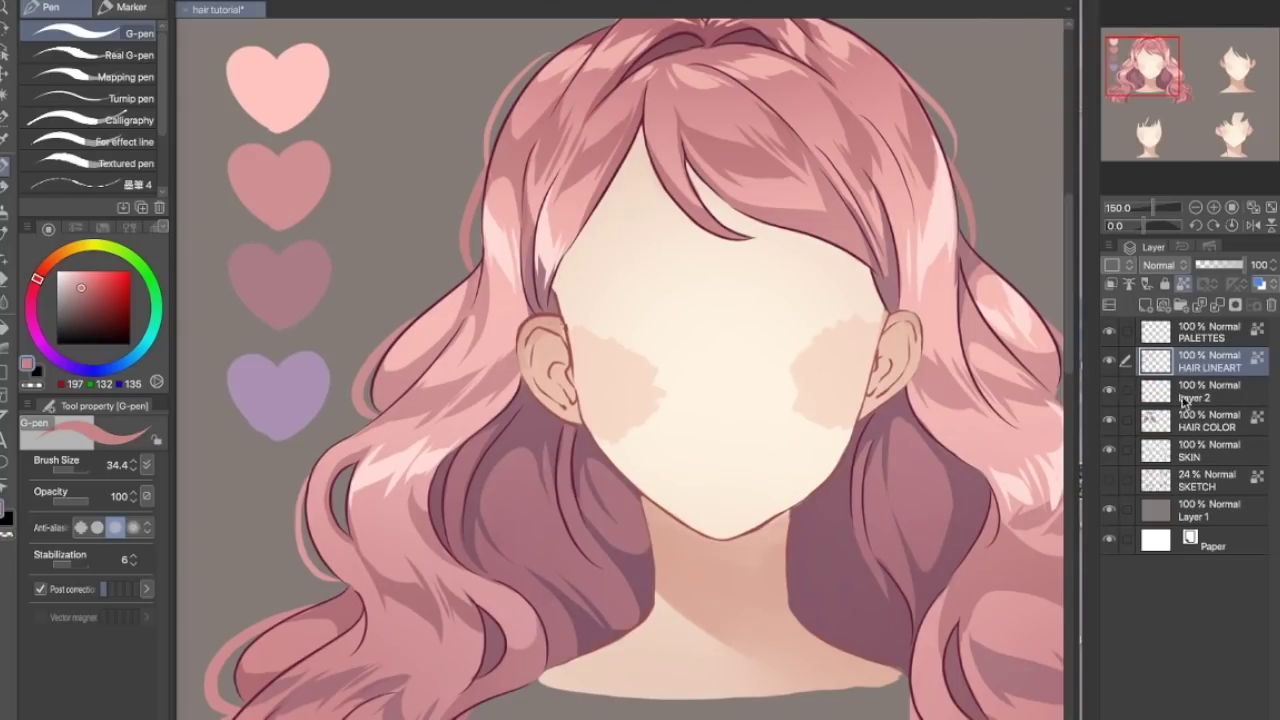
left_click(1209, 390)
left_click_drag(1140, 105, 1145, 112)
key("ctrl+alt+0")
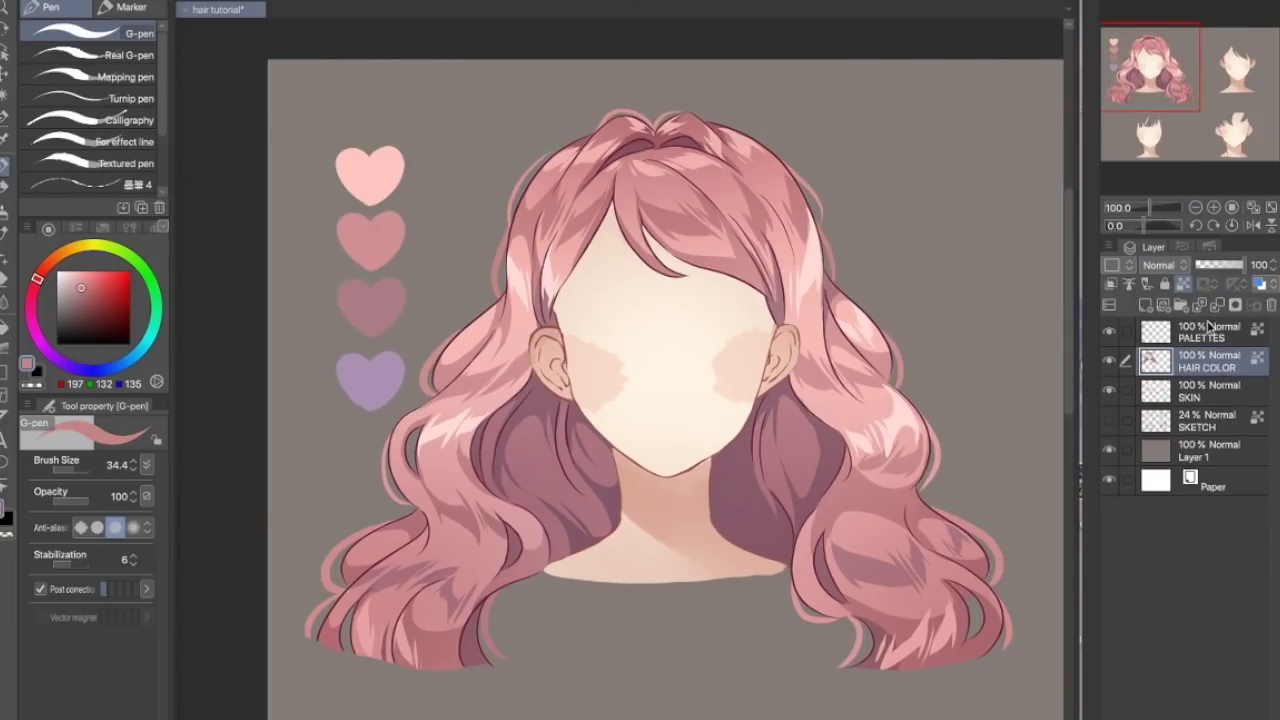
key("j")
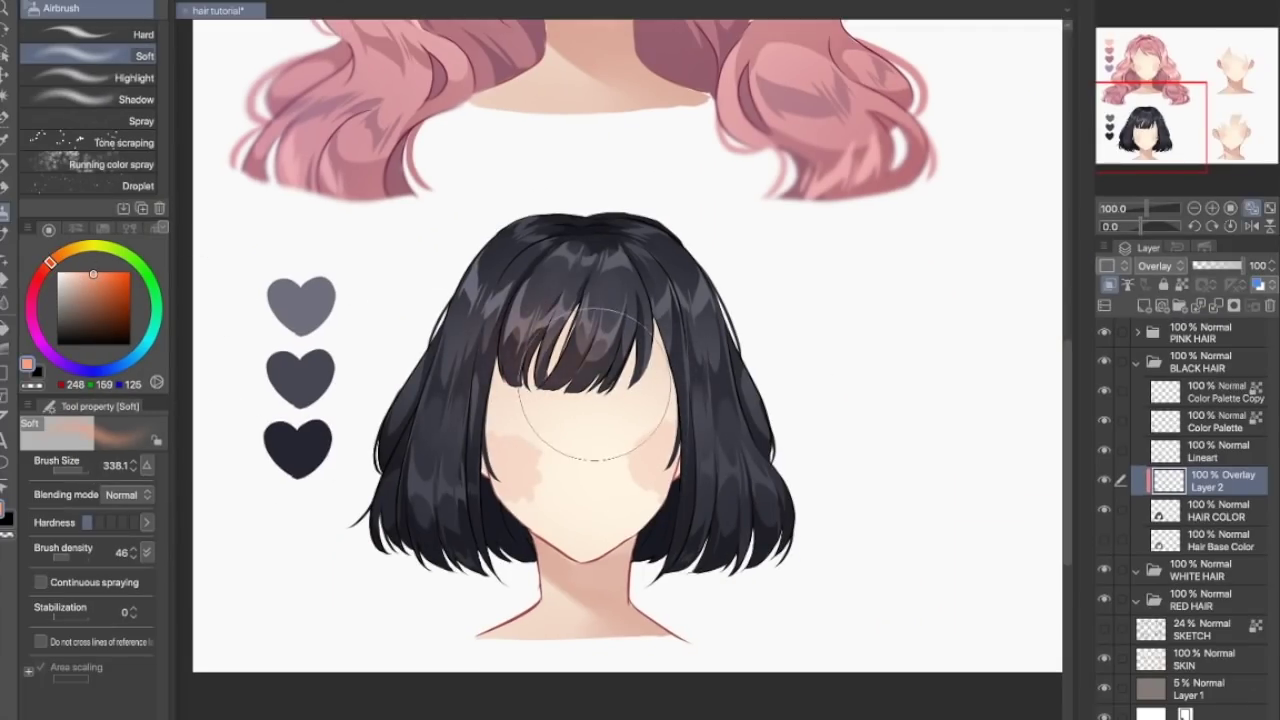
Airbrush RGB 248, 159, 125 over the black hair's bangs and face-framing strands on the Overlay layer, and merge it into HAIR COLOR.
left_click_drag(524, 332, 665, 412)
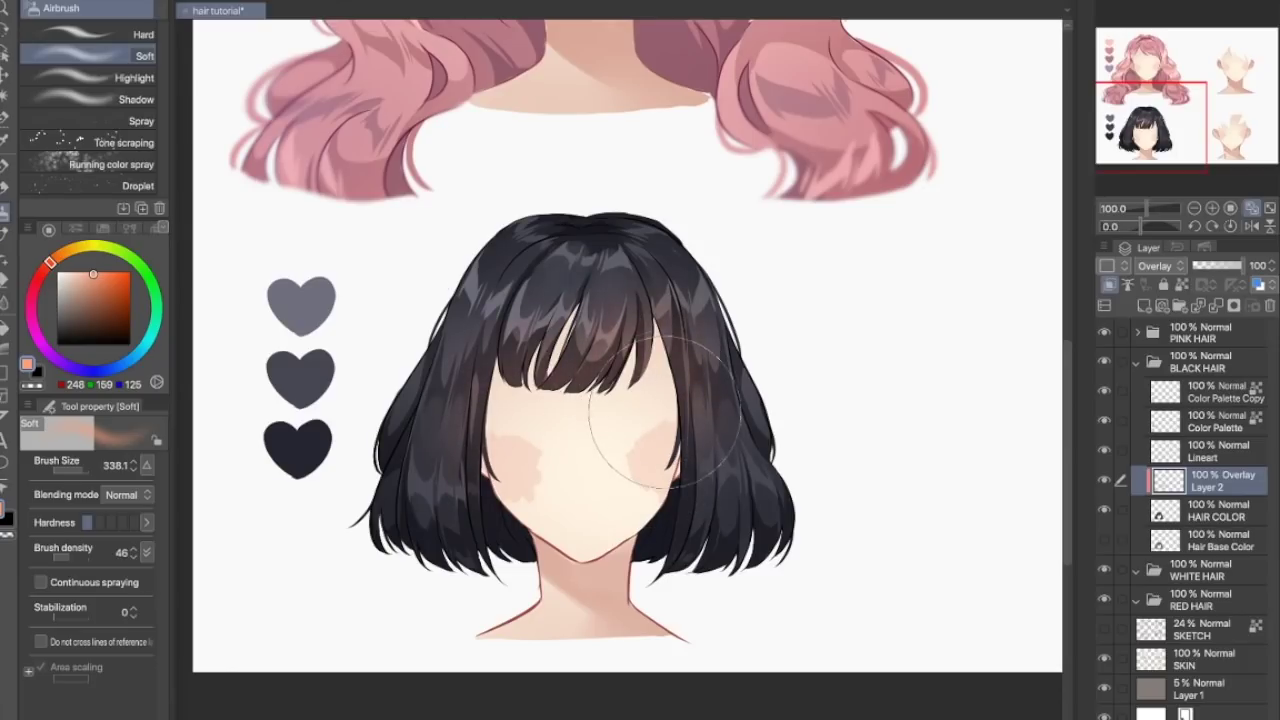
key("ctrl+e")
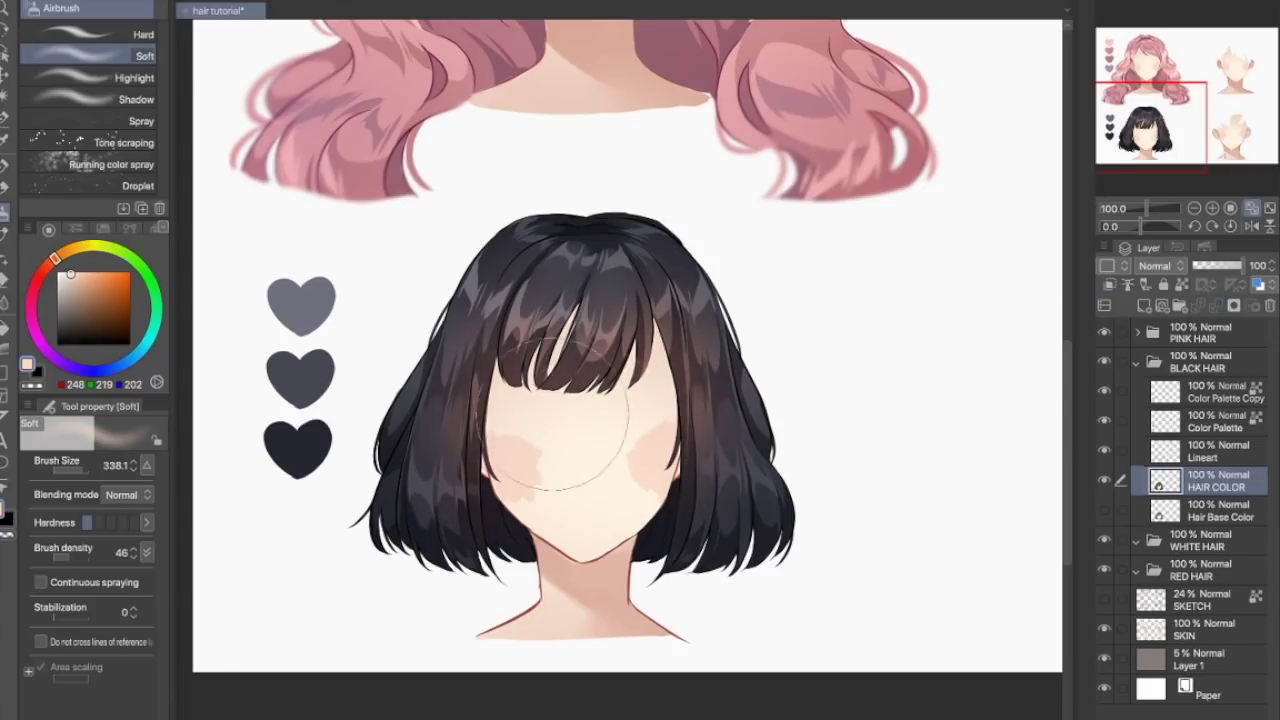
Try airbrushing RGB 255, 139, 120 over the black hair's bangs on the HAIR COLOR layer.
left_click(44, 269)
left_click_drag(565, 430, 628, 424)
key("ctrl+z")
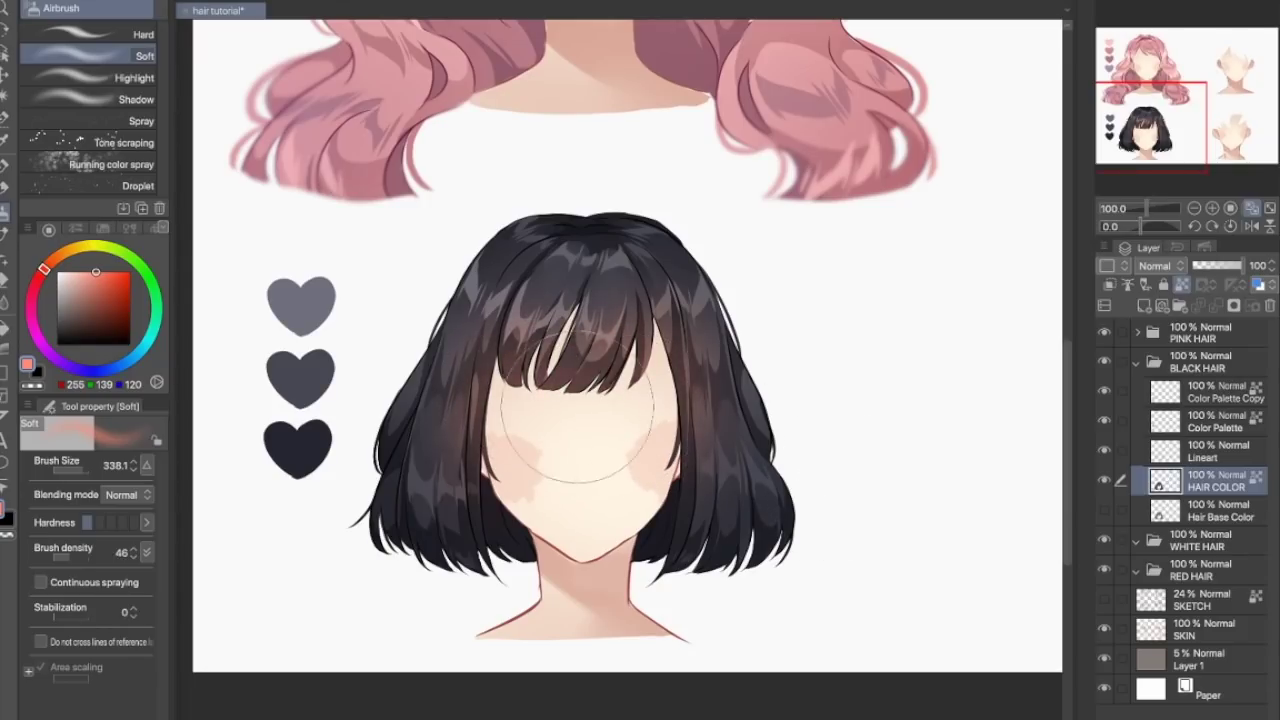
left_click(605, 410, "alt")
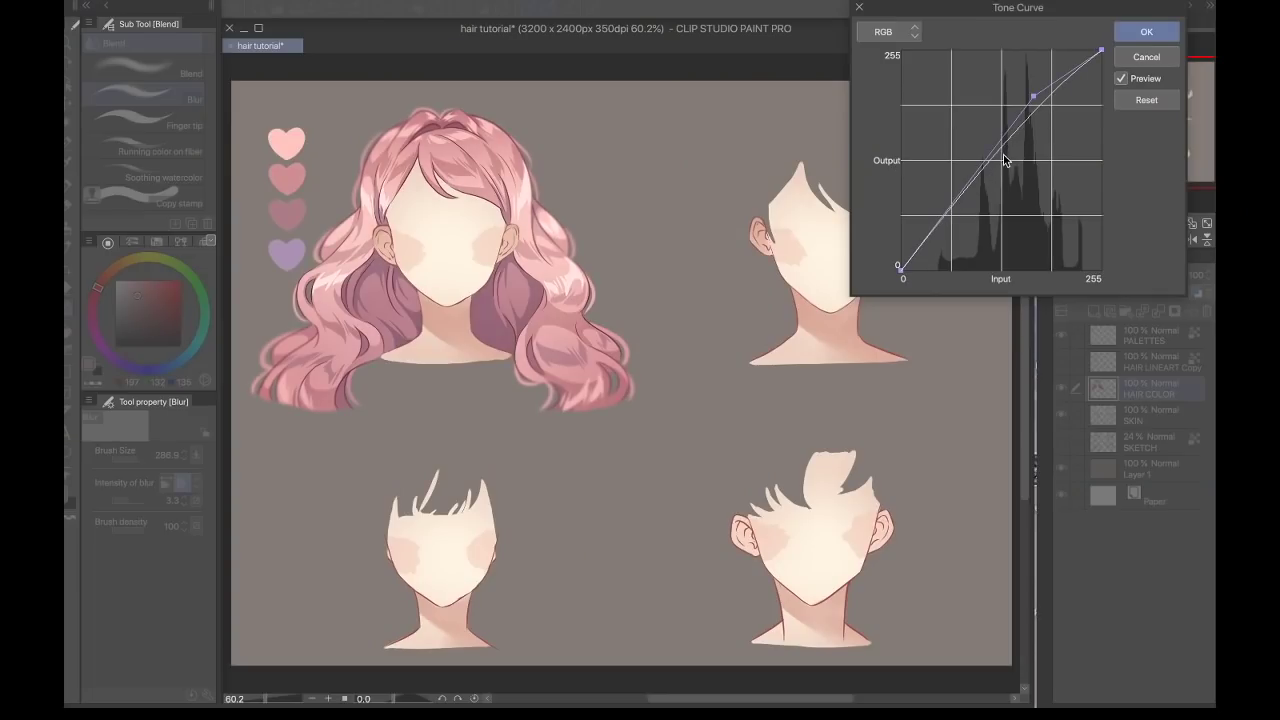
Try raising the RGB tone curve's midtones and highlights for the pink hair, and reset the curve.
left_click_drag(1004, 163, 993, 133)
left_click_drag(1039, 95, 1077, 87)
left_click(1146, 100)
left_click(1146, 100)
Raise the RGB tone curve's middle and upper range to brighten the pink hair, and apply it.
left_click_drag(1001, 161, 1007, 116)
left_click_drag(1062, 85, 1064, 107)
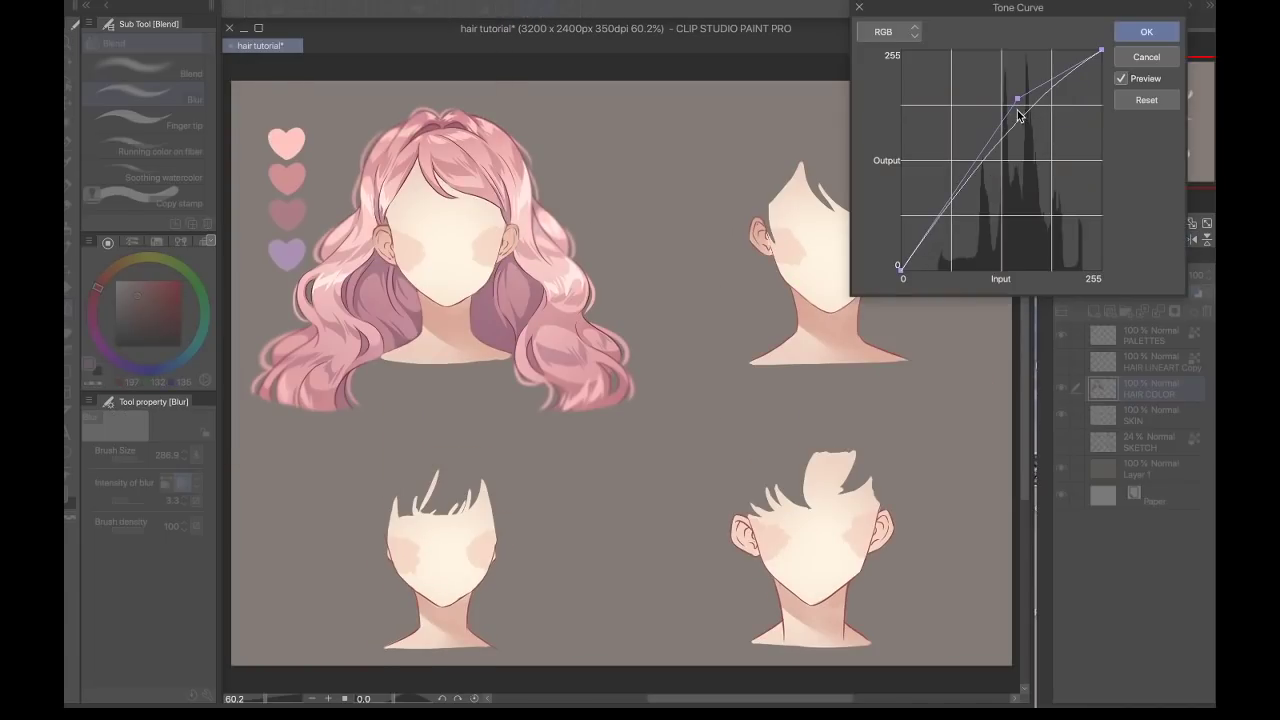
left_click_drag(1018, 112, 1043, 94)
left_click(1130, 36)
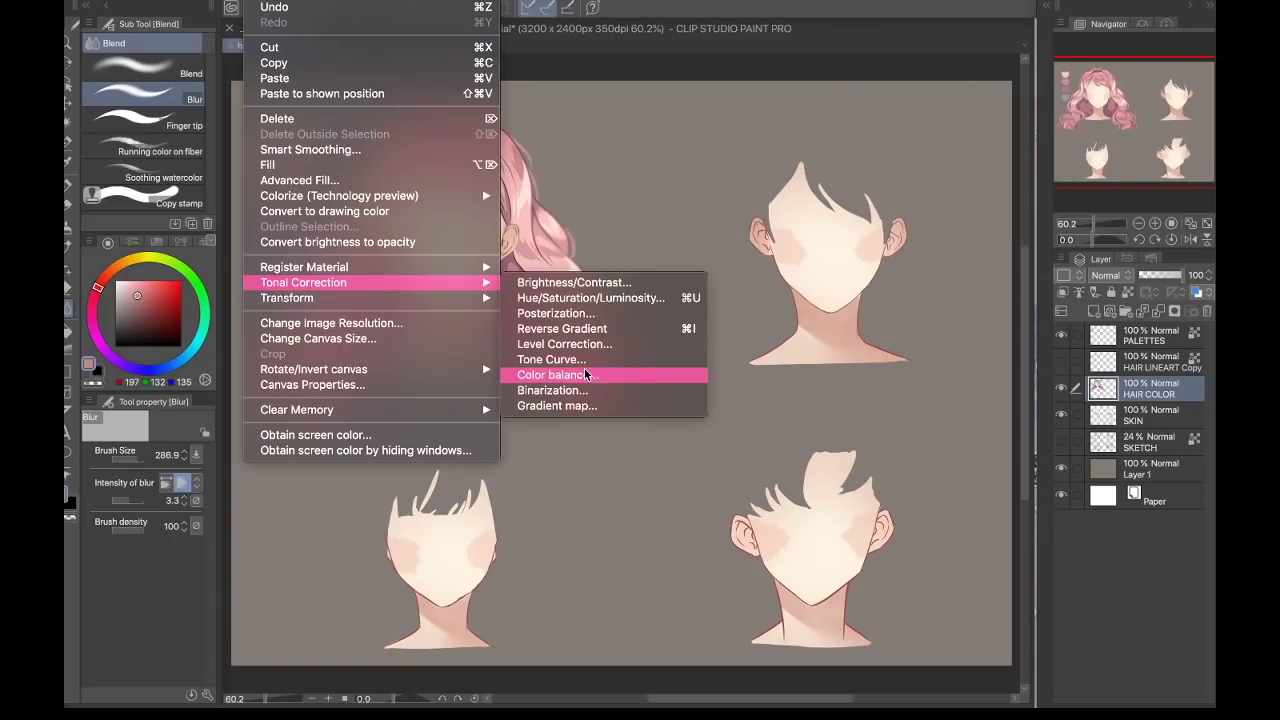
Adjust the pink hair's color balance and shift its hue with Hue/Saturation/Luminosity.
left_click(558, 375)
left_click_drag(891, 75, 910, 80)
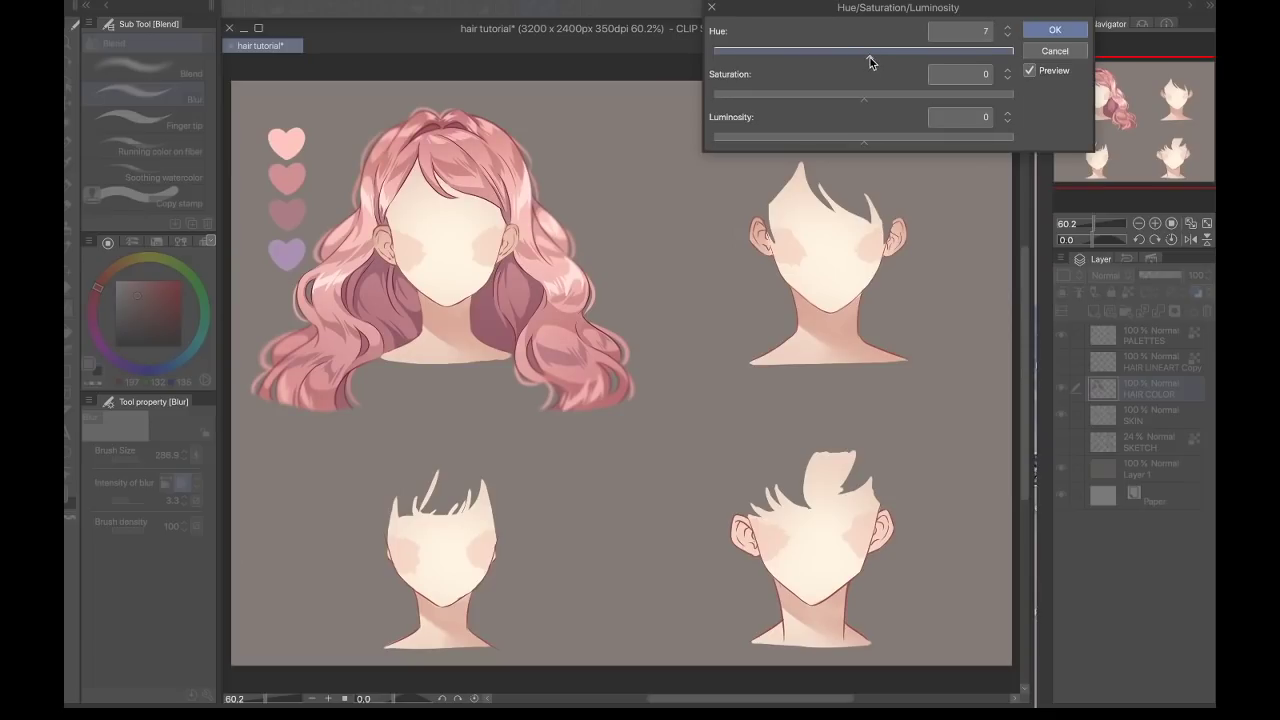
left_click(1054, 30)
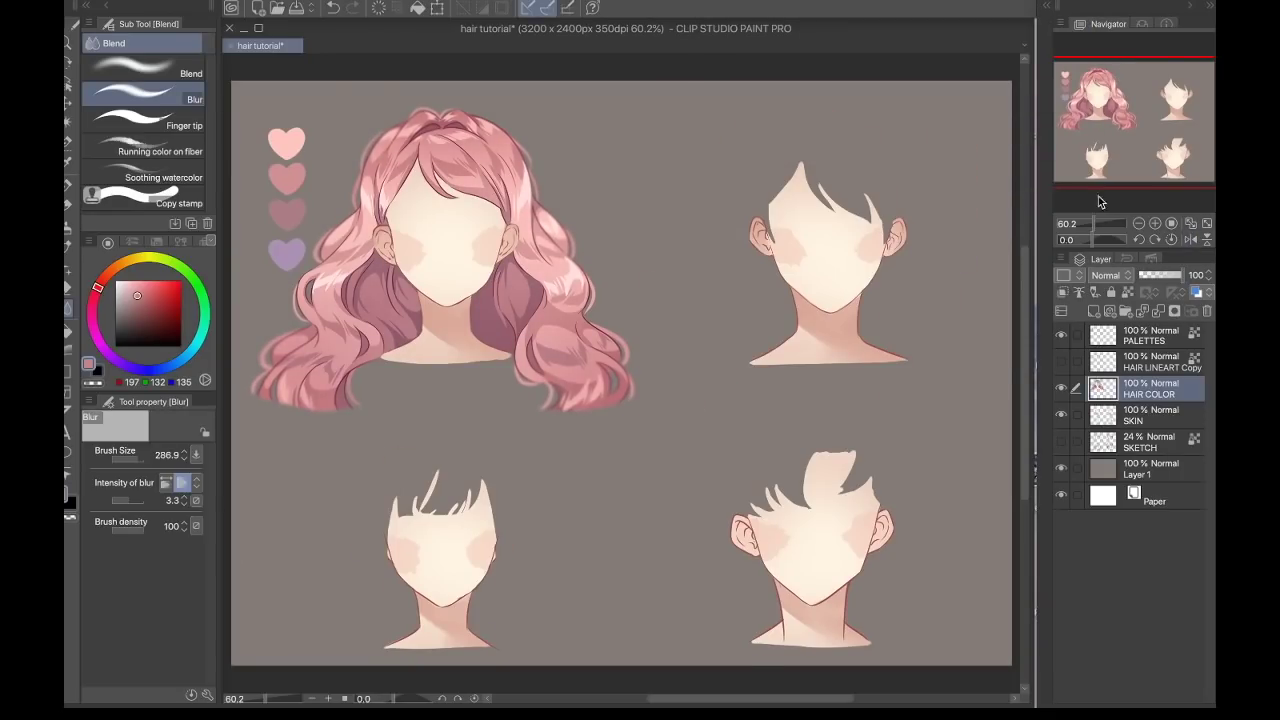
Draw a thin loose strand in light pink RGB 248, 191, 188 beside the left ear with the G-pen.
left_click(1155, 223)
left_click(1114, 118)
key("p")
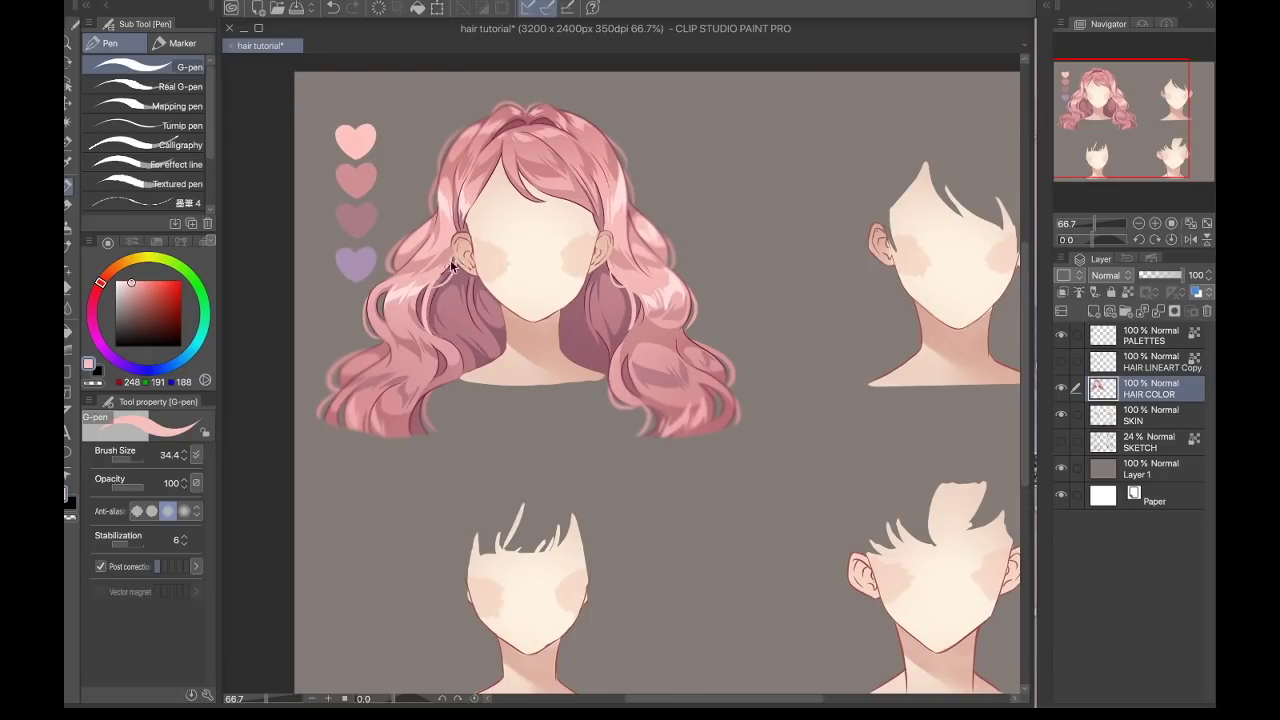
left_click(1207, 224)
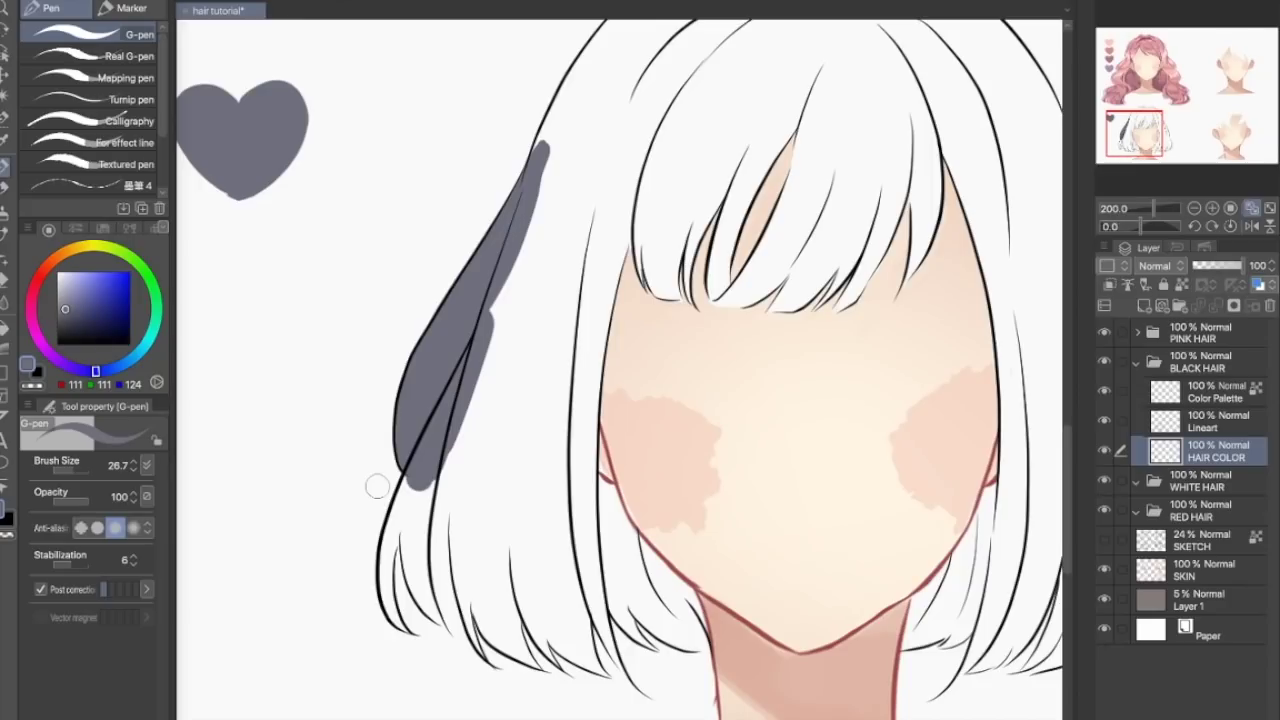
Fill the black hair inside its lineart with the flat base color RGB 111, 111, 124 on the HAIR COLOR layer.
mouse_move(377, 486)
left_mouse_down()
mouse_move(420, 630)
mouse_move(560, 420)
mouse_move(540, 640)
left_mouse_up()
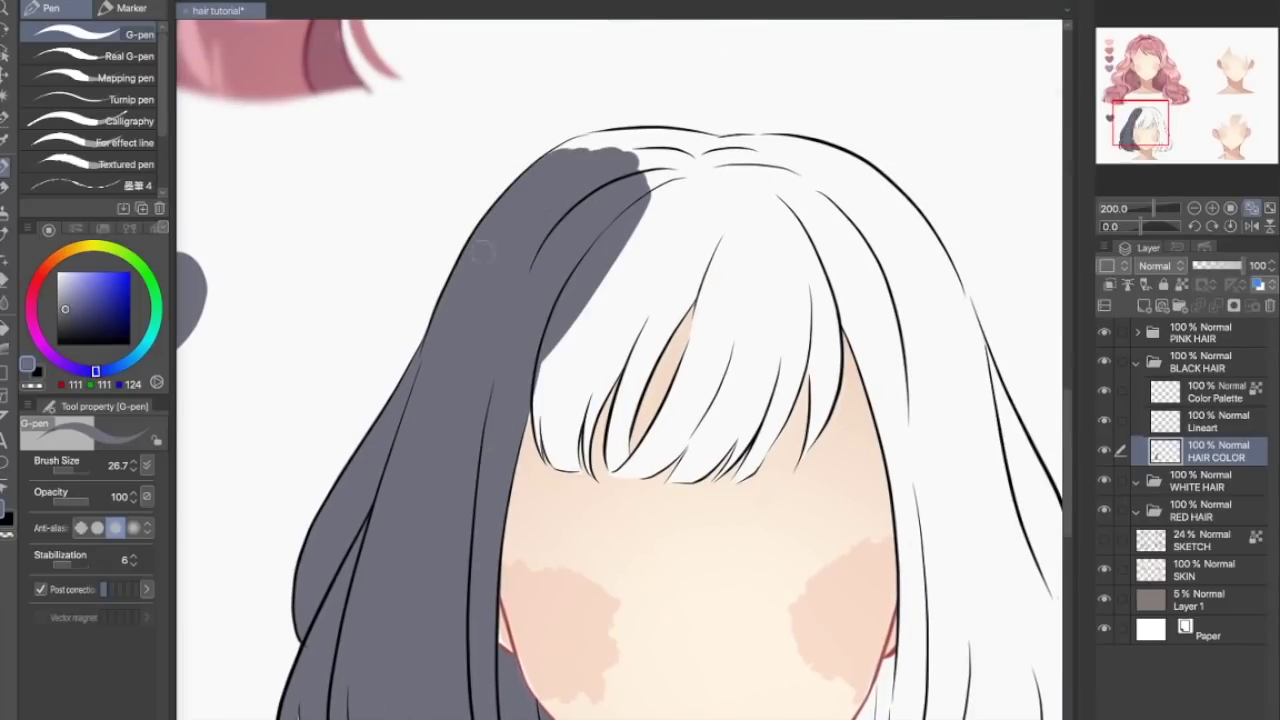
mouse_move(540, 140)
left_mouse_down()
mouse_move(860, 200)
mouse_move(620, 520)
mouse_move(340, 428)
mouse_move(600, 560)
left_mouse_up()
scroll(620, 370, "down", 4)
scroll(620, 370, "up", 3)
left_click(1216, 421)
left_click(1216, 451)
left_click_drag(600, 150, 500, 470)
mouse_move(580, 340)
left_mouse_down()
mouse_move(612, 536)
mouse_move(740, 540)
mouse_move(846, 515)
left_mouse_up()
scroll(980, 374, "down", 3)
Add a second palette heart in RGB 71, 71, 83 and paint the inner back hair on both sides of the neck with it.
left_click(68, 321)
left_click_drag(235, 285, 268, 350)
left_click_drag(550, 470, 612, 578)
left_click_drag(828, 470, 785, 578)
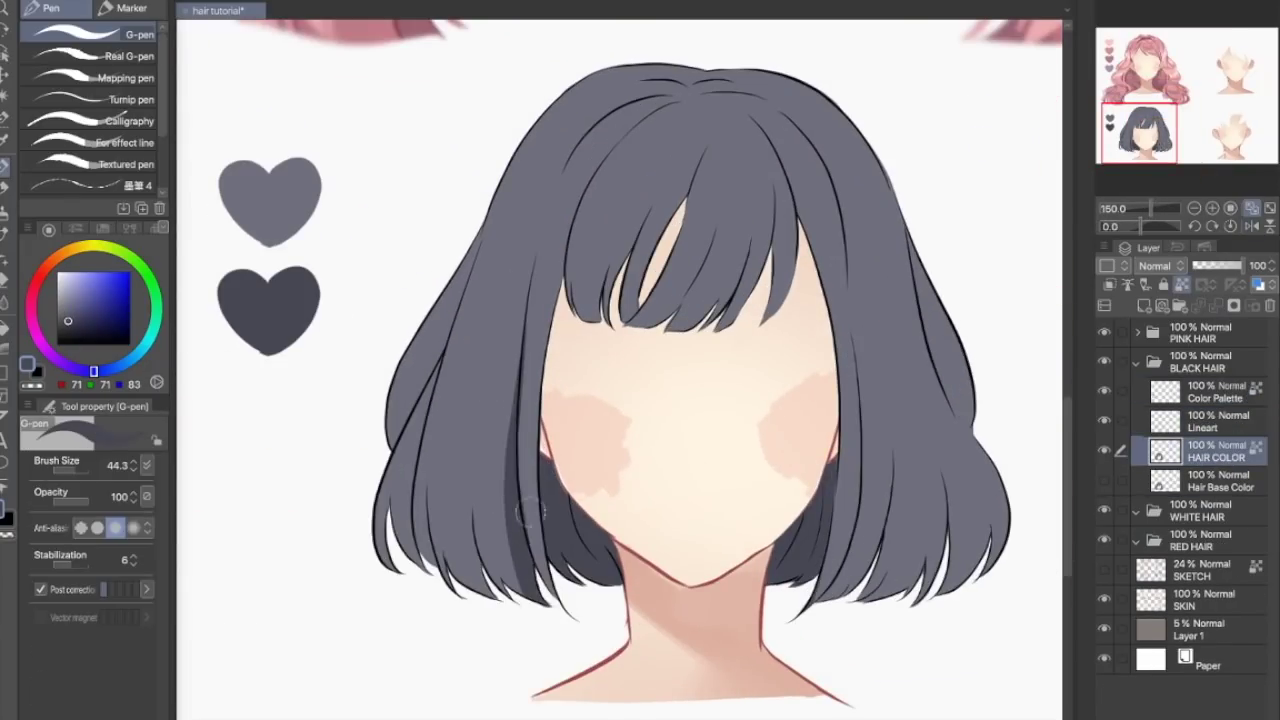
Shade the face-framing strands and outer side locks on both sides with RGB 71, 71, 83.
left_click_drag(505, 424, 542, 602)
left_click_drag(842, 330, 835, 600)
left_click_drag(500, 400, 430, 590)
left_click_drag(472, 260, 457, 346)
left_click_drag(912, 235, 970, 435)
left_click_drag(945, 430, 900, 595)
Shade the bangs' strands, the crown around the parting and the long side strands with the dark gray.
key("h")
mouse_move(585, 200)
left_mouse_down()
mouse_move(605, 320)
mouse_move(640, 322)
left_mouse_up()
left_click_drag(652, 270, 735, 322)
left_click_drag(660, 145, 765, 310)
left_click_drag(796, 205, 775, 318)
left_click_drag(625, 100, 715, 100)
left_click_drag(680, 80, 785, 85)
left_click_drag(540, 170, 520, 490)
left_click_drag(735, 112, 798, 215)
left_click_drag(810, 270, 834, 530)
Extend the side shadow in a gray sampled from the hair, and darken the hair using a new layer at reduced opacity.
left_click(495, 400, "alt")
left_click_drag(496, 370, 503, 514)
left_click(1144, 306)
left_click_drag(1240, 266, 1210, 266)
Select the darker palette heart on the Color Palette layer with the Selection pen and paste a copy as a third swatch.
left_click(1216, 391)
left_click_drag(825, 275, 940, 340)
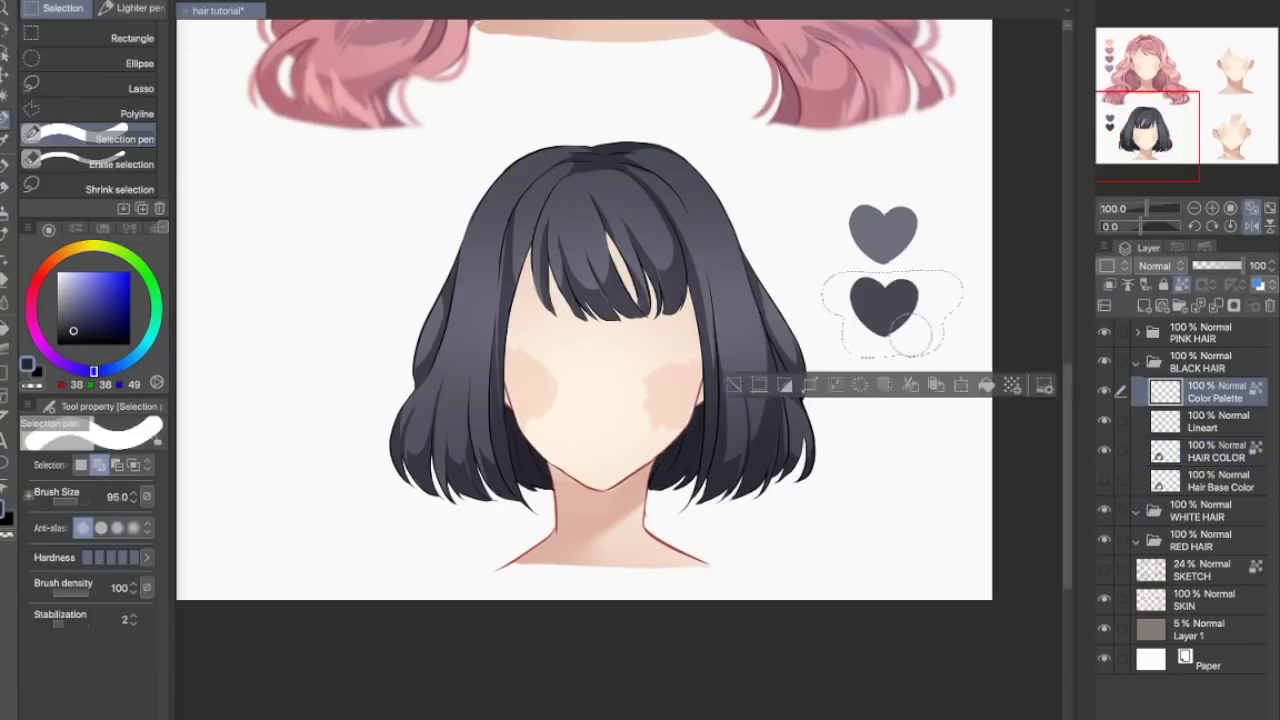
key("ctrl+v")
key("h")
Paint dark shadow strands into the bangs, side hair and inner ends on the HAIR COLOR layer.
left_click(1216, 481)
left_click_drag(572, 300, 574, 354)
key("ctrl+at")
left_click_drag(640, 205, 625, 370)
key("h")
left_click_drag(680, 230, 700, 410)
key("h")
left_click_drag(560, 528, 574, 576)
Paint jagged shadow details in RGB 46, 46, 57 down the side lock with the G-pen.
left_click(1252, 227)
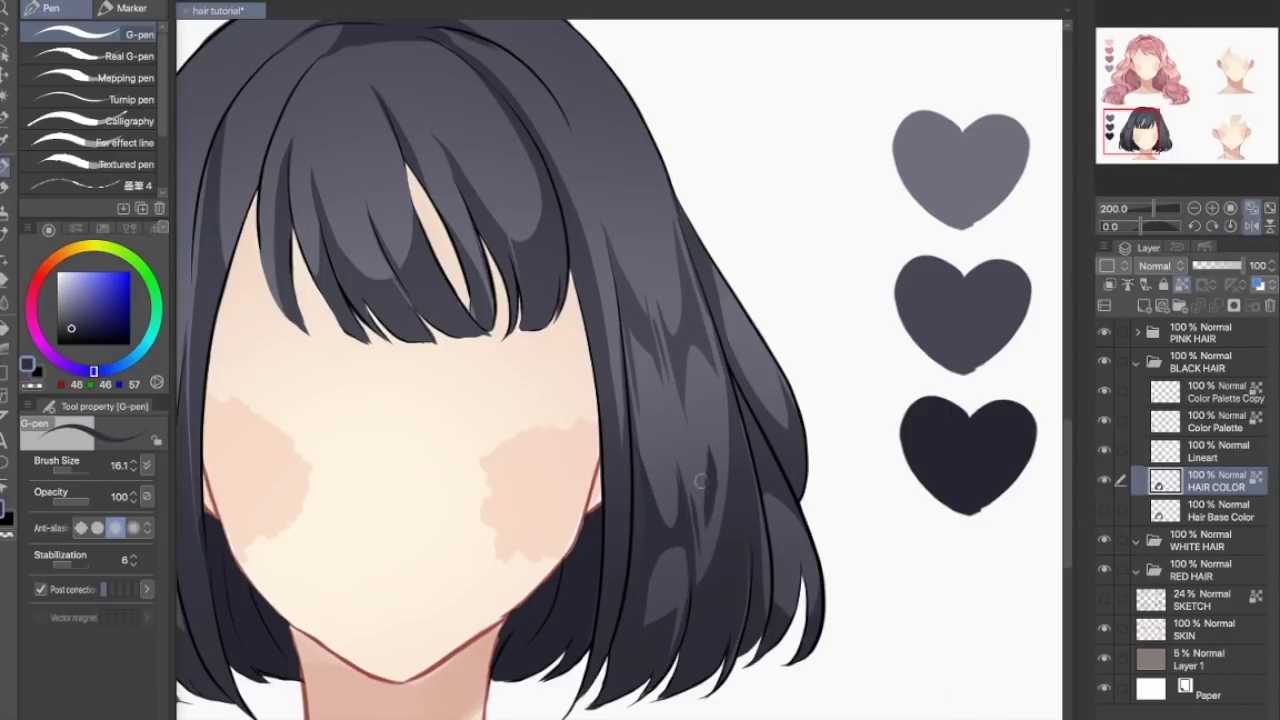
left_click_drag(714, 455, 703, 532)
left_click(1252, 227)
key("ctrl+minus")
key("ctrl+minus")
key("ctrl+plus")
key("ctrl+plus")
left_click_drag(880, 290, 856, 360)
Paint spiky strand details in RGB 67, 67, 79 into the upper left side hair with the G-pen.
left_click(1252, 228)
left_click_drag(412, 250, 410, 334)
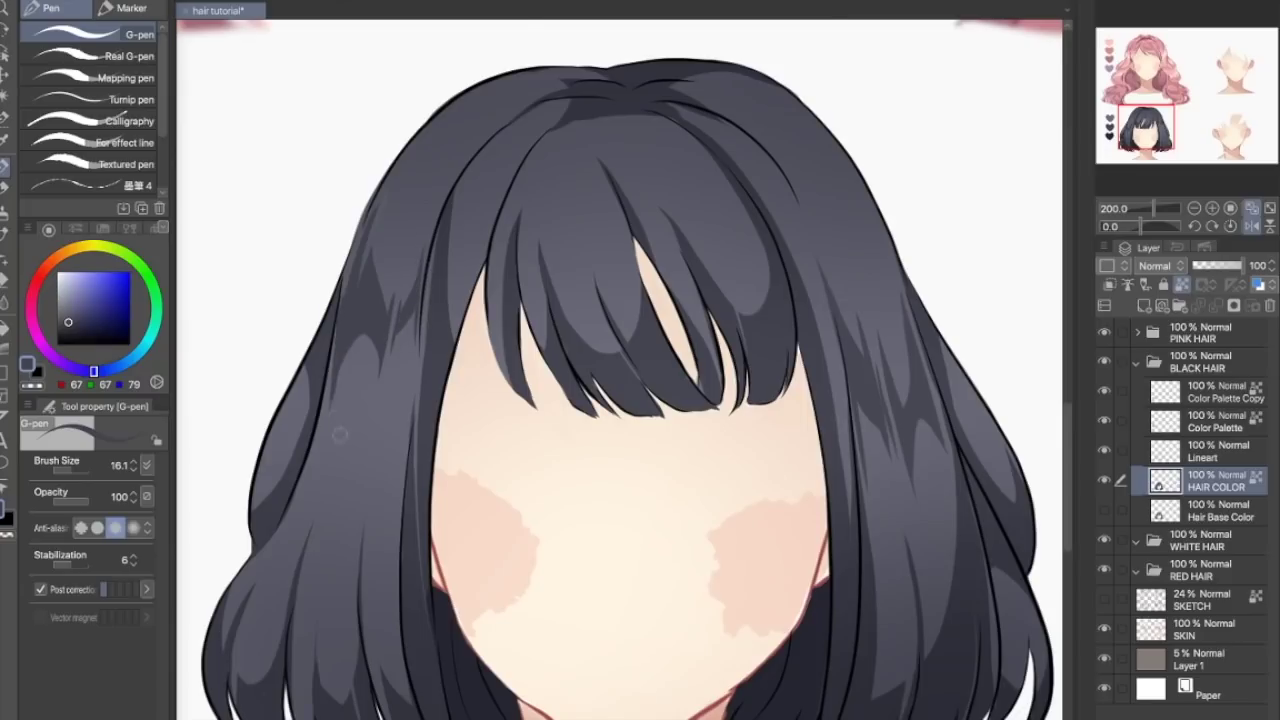
left_click_drag(480, 450, 502, 352)
left_click_drag(348, 278, 348, 342)
left_click_drag(384, 200, 350, 380)
left_click_drag(400, 340, 402, 392)
Blend soft patches of RGB 79, 79, 91 into both side locks and the crown with the Opaque watercolor brush.
key("b")
left_click_drag(362, 430, 379, 385)
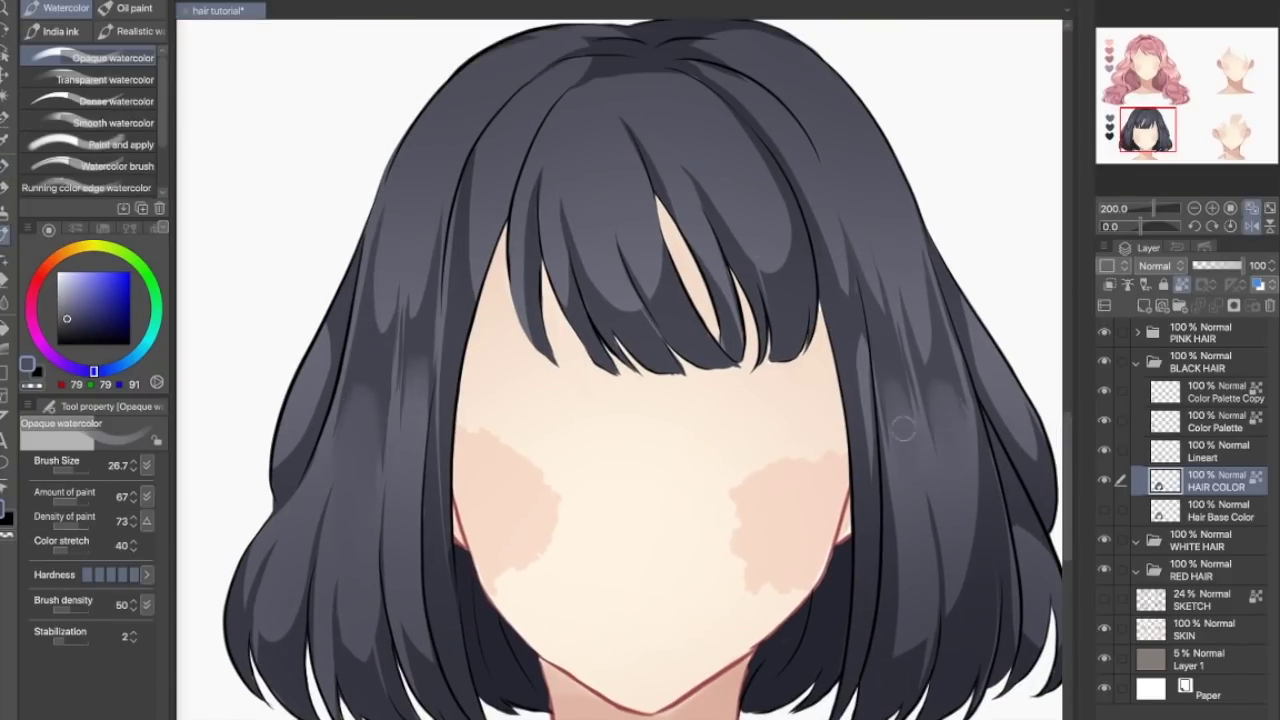
left_click_drag(903, 428, 889, 456)
left_click_drag(606, 62, 506, 88)
left_click_drag(670, 62, 748, 92)
Paint lighter strokes over the crown and the upper bangs in a gray sampled from the hair.
mouse_move(524, 150)
left_mouse_down()
mouse_move(589, 122)
mouse_move(680, 132)
left_mouse_up()
left_click(580, 165, "alt")
left_click_drag(578, 128, 590, 161)
key("b")
left_click_drag(605, 239, 580, 186)
key("b")
left_click_drag(536, 114, 491, 177)
Draw crisp highlight shapes in RGB 121, 121, 131 across the top of the bangs with the G-pen.
key("ctrl+plus")
key("ctrl+plus")
key("p")
key("ctrl+plus")
key("ctrl+plus")
mouse_move(560, 492)
left_mouse_down()
mouse_move(699, 525)
mouse_move(850, 490)
left_mouse_up()
key("ctrl+minus")
key("ctrl+minus")
key("ctrl+minus")
key("ctrl+minus")
key("ctrl+minus")
key("ctrl+minus")
left_click(1144, 306)
key("b")
left_click(1270, 306)
Paint jagged highlights in RGB 135, 135, 150 on the parting, left side hair and right crown edge with the G-pen.
key("ctrl+plus")
key("ctrl+plus")
key("p")
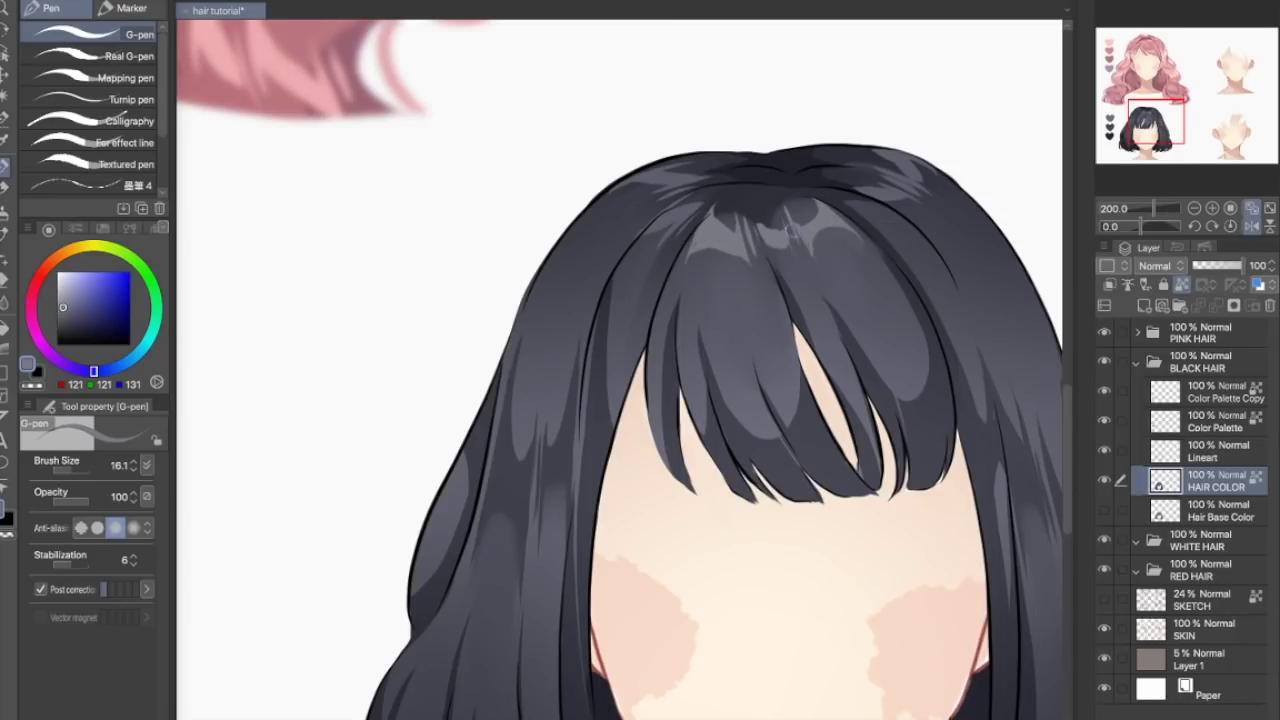
left_click_drag(842, 194, 874, 213)
left_click_drag(522, 289, 527, 294)
left_click_drag(622, 301, 650, 300)
left_click_drag(780, 350, 658, 297)
left_click_drag(932, 272, 885, 182)
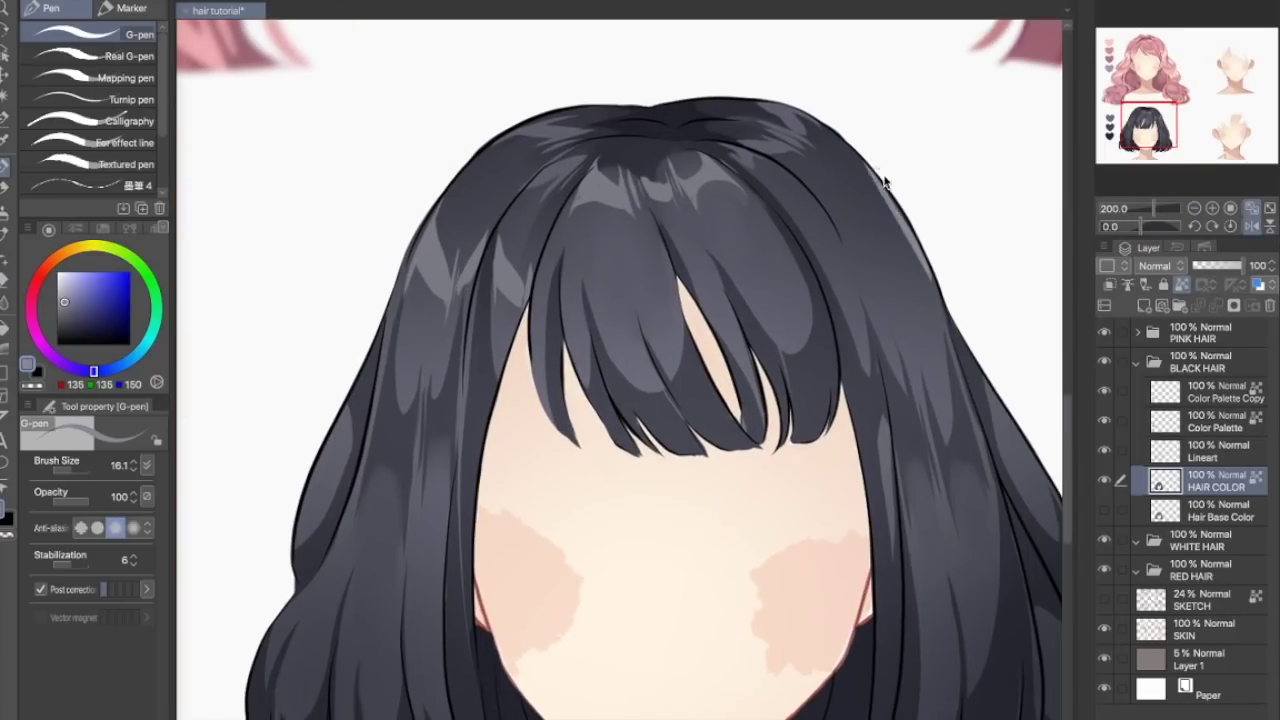
Paint matching highlights on the opposite crown edge and the adjoining bangs, working with the canvas mirrored.
key("h")
left_click_drag(388, 252, 370, 296)
left_click_drag(414, 325, 548, 258)
key("h")
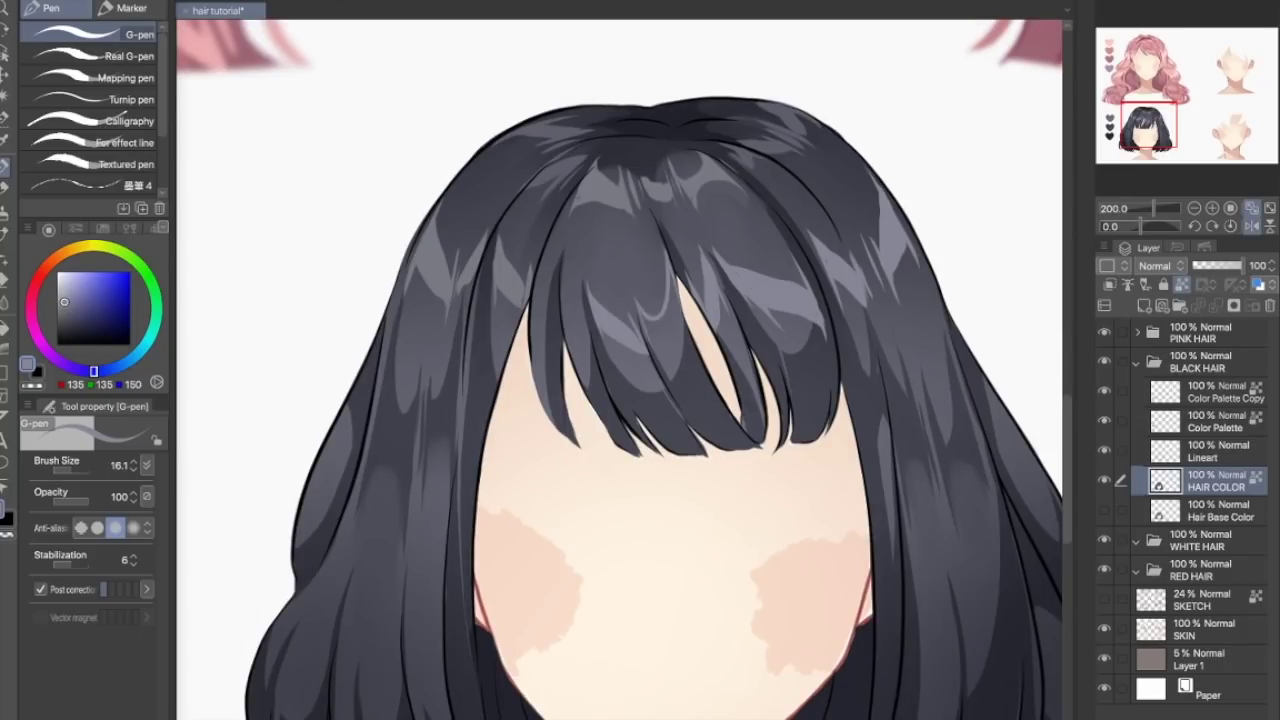
Try painting a highlight shape in the middle of the bangs.
left_click_drag(690, 280, 648, 355)
scroll(576, 375, "down", 4)
scroll(573, 373, "up", 4)
key("ctrl+z")
key("ctrl+z")
key("ctrl+z")
key("ctrl+z")
Paint pointed highlights in RGB 135, 135, 150 across the lower bangs on both sides of the gap.
left_click_drag(591, 265, 643, 298)
left_click_drag(620, 360, 672, 383)
left_click_drag(790, 234, 818, 318)
left_click(1251, 227)
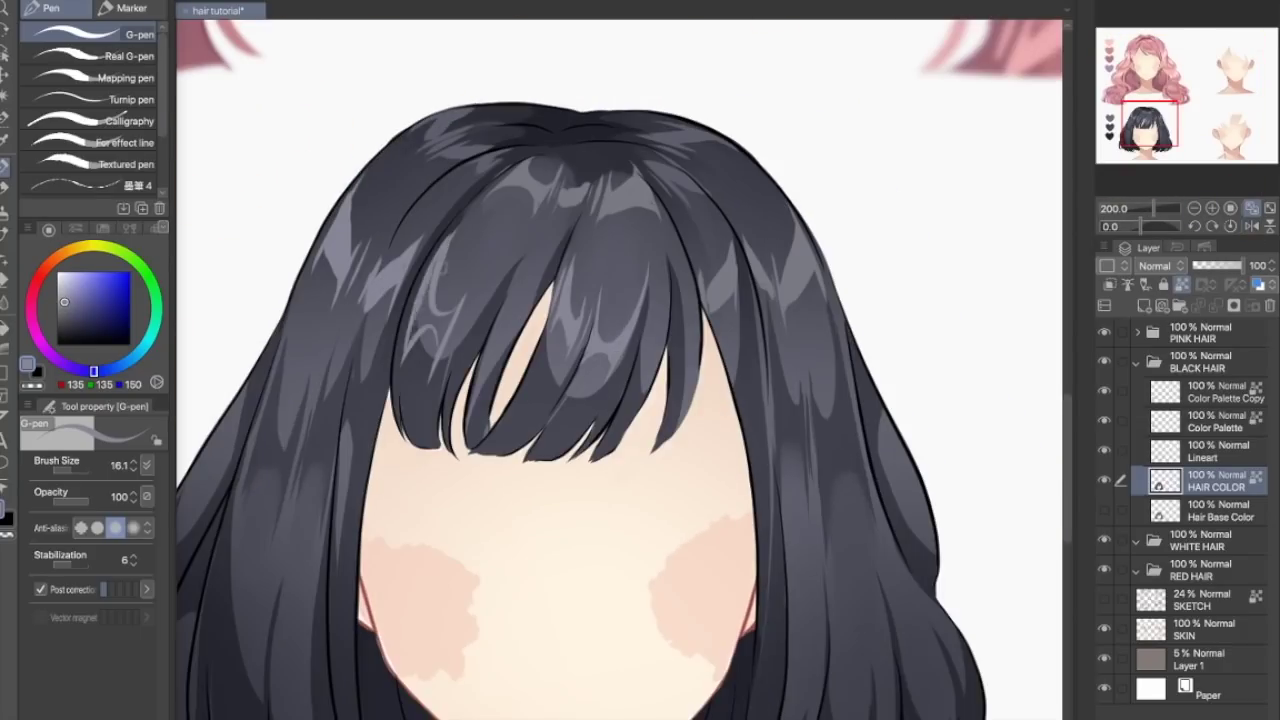
left_click_drag(432, 280, 456, 360)
Paint mid-tone highlights in sampled gray RGB 94, 94, 107 along the middle of the left side hair.
left_click(1194, 208)
left_click(1251, 227)
left_click_drag(420, 560, 538, 430)
left_click(525, 425, "alt")
left_click_drag(540, 397, 499, 458)
key("h")
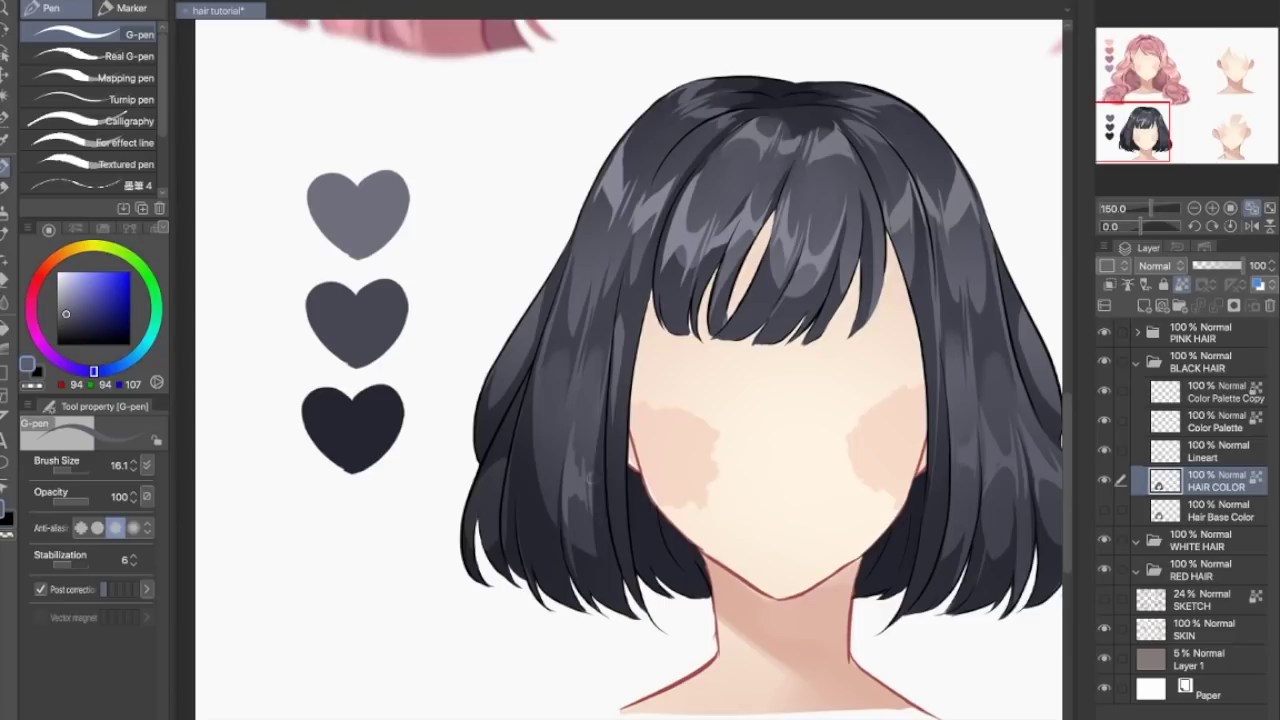
Extend highlight strokes down the lower left locks, and switch to Dense watercolor with sampled RGB 71, 71, 82.
key("ctrl+minus")
key("h")
key("h")
key("ctrl+plus")
left_click_drag(532, 430, 320, 530)
key("b")
left_click(320, 530, "alt")
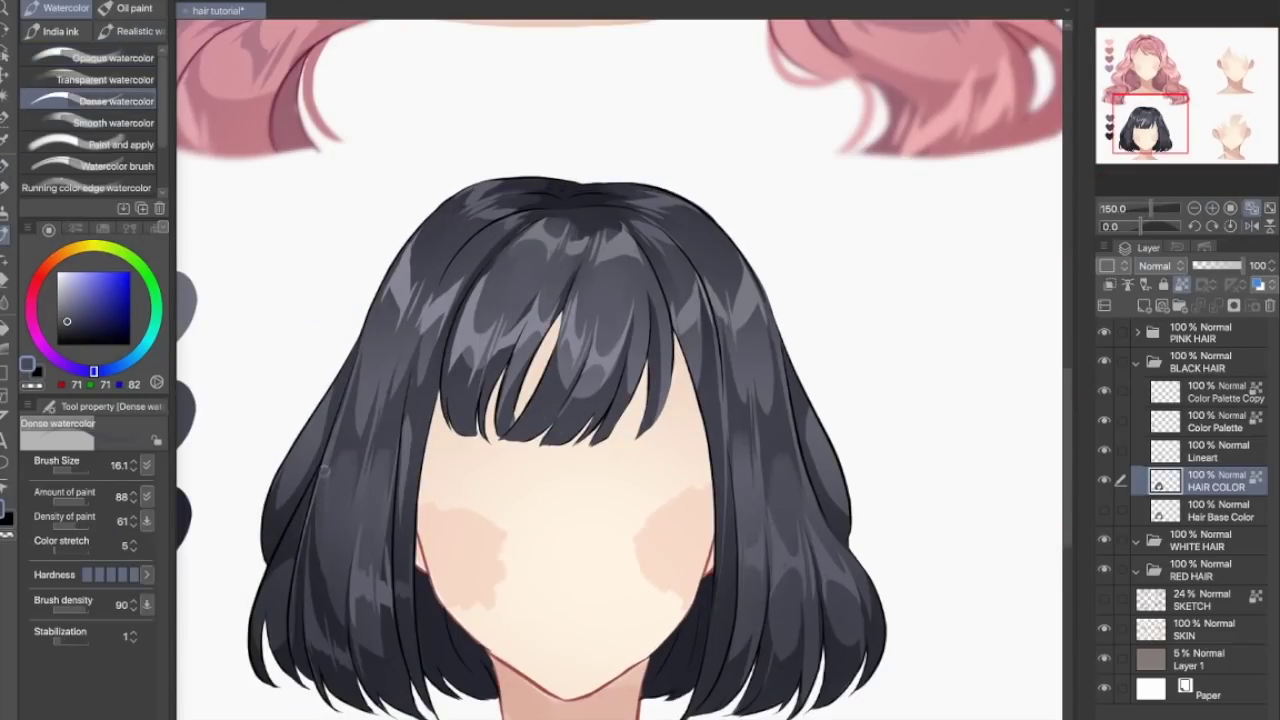
Add thin curved highlights in sampled RGB 94, 94, 107 to the mirrored side lock with the G-pen.
key("p")
left_click(303, 613, "alt")
key("ctrl+minus")
key("h")
key("ctrl+plus")
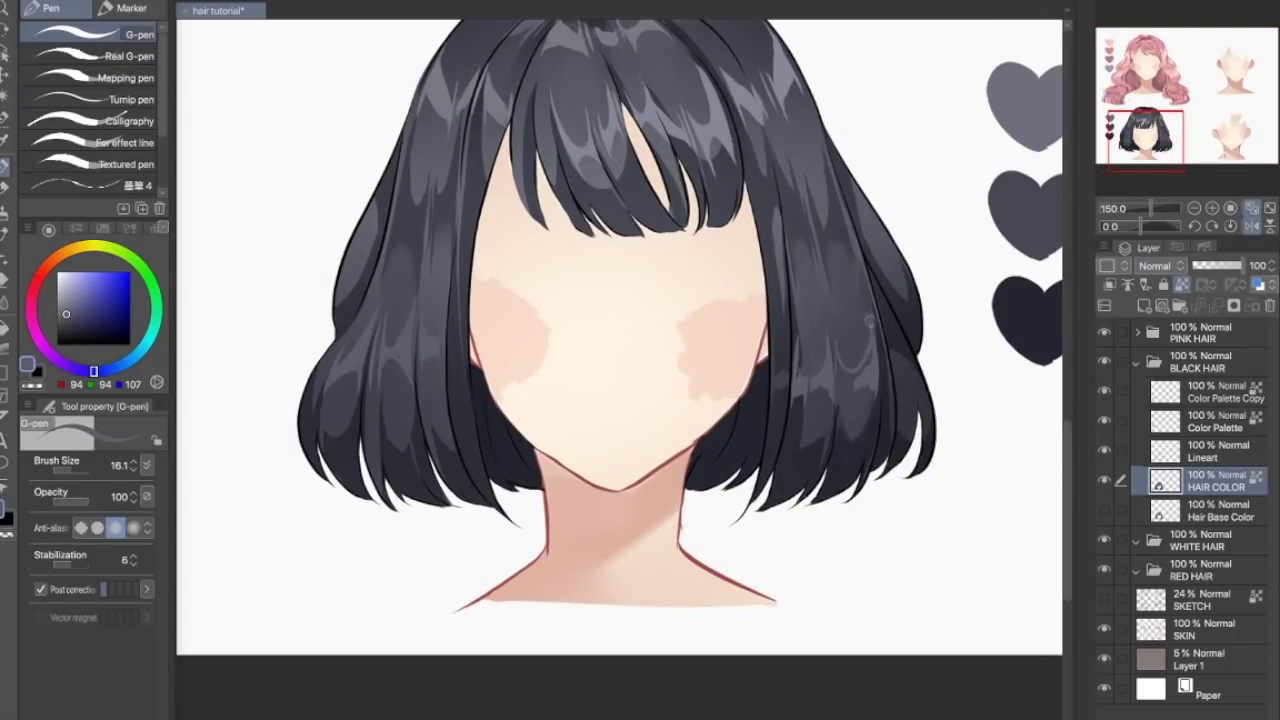
Darken the black hair on the HAIR COLOR layer with a tone curve correction.
key("ctrl+minus")
key("h")
left_click(192, 3)
mouse_move(306, 275)
left_click(550, 359)
left_click(1203, 3)
Refine both upper sides of the black hair with G-pen strokes in sampled dark RGB 33, 33, 40.
key("ctrl+plus")
left_click(623, 154, "alt")
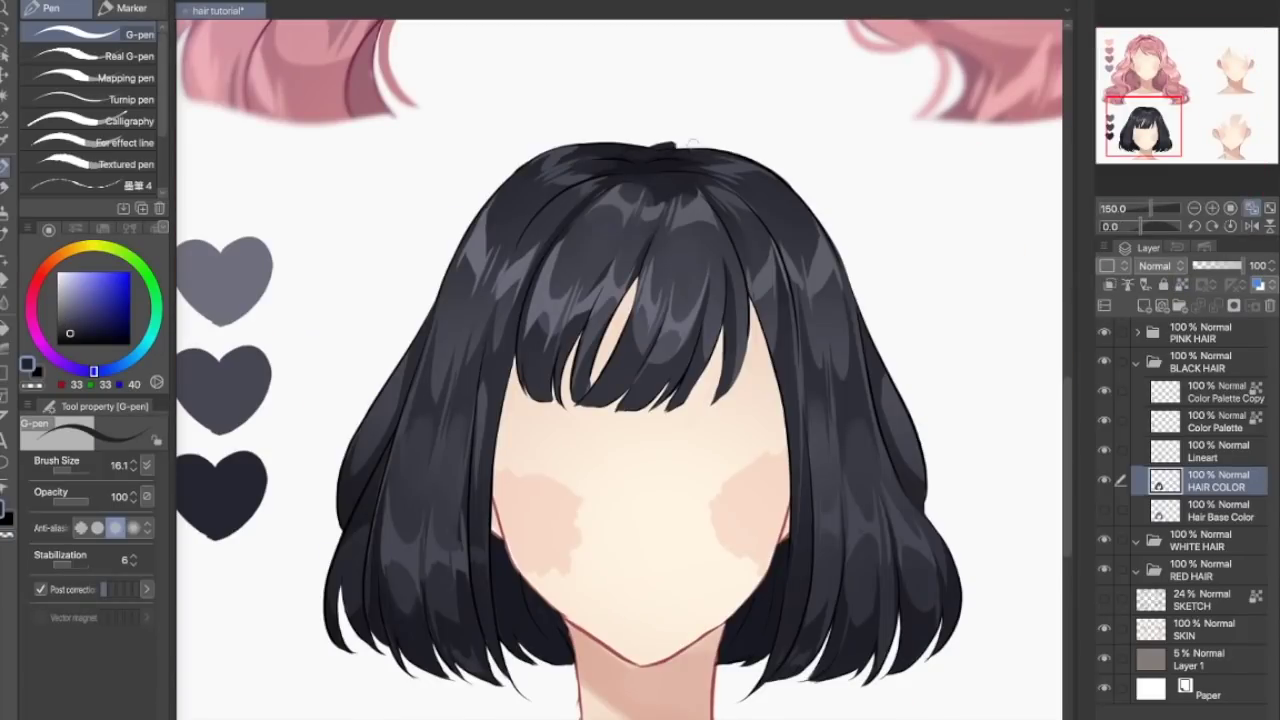
left_click_drag(454, 254, 416, 326)
left_click_drag(846, 252, 878, 348)
Add thin dark strands along the outer left edge of the black hair in sampled RGB 31, 31, 37.
left_click(372, 412, "alt")
left_click_drag(370, 406, 336, 532)
key("ctrl+minus")
key("ctrl+minus")
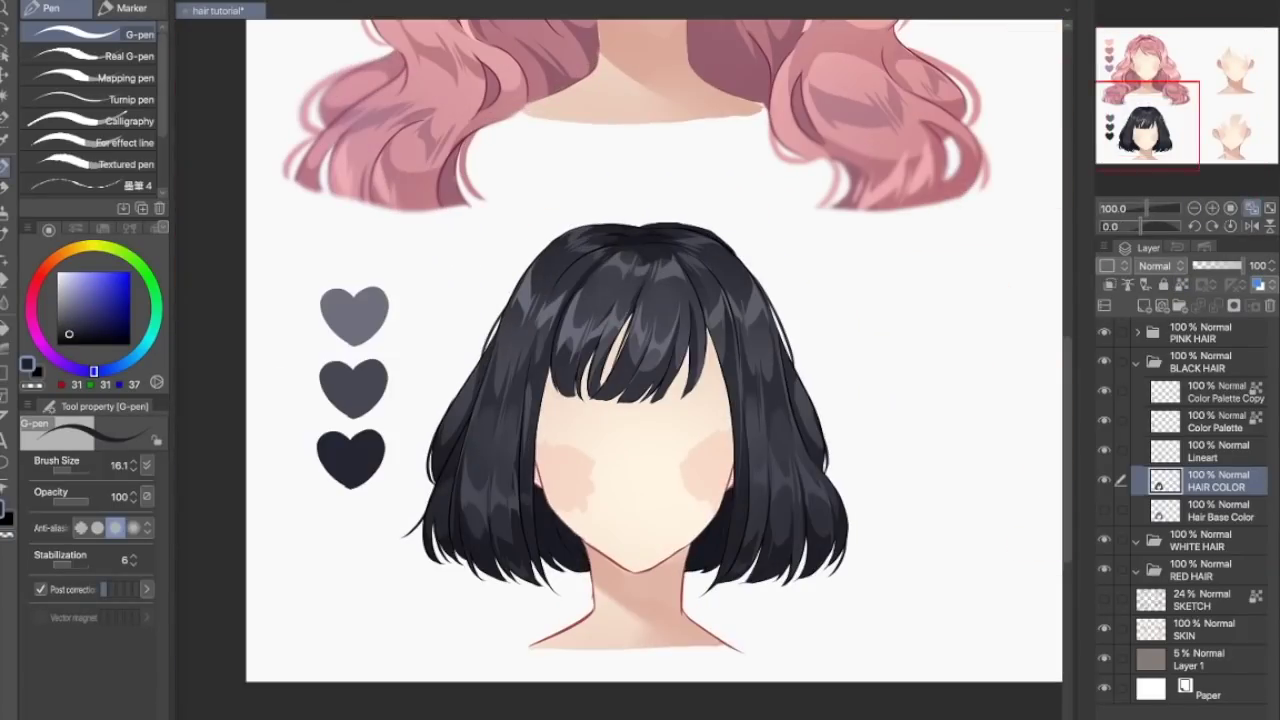
key("h")
key("h")
key("ctrl+plus")
left_click_drag(418, 440, 438, 540)
key("ctrl+minus")
Airbrush peach RGB 248, 159, 125 over the black bangs and inner locks on a clipped Overlay layer, and merge it down.
left_click(1144, 306)
key("b")
left_click(560, 585, "alt")
left_click_drag(585, 330, 560, 440)
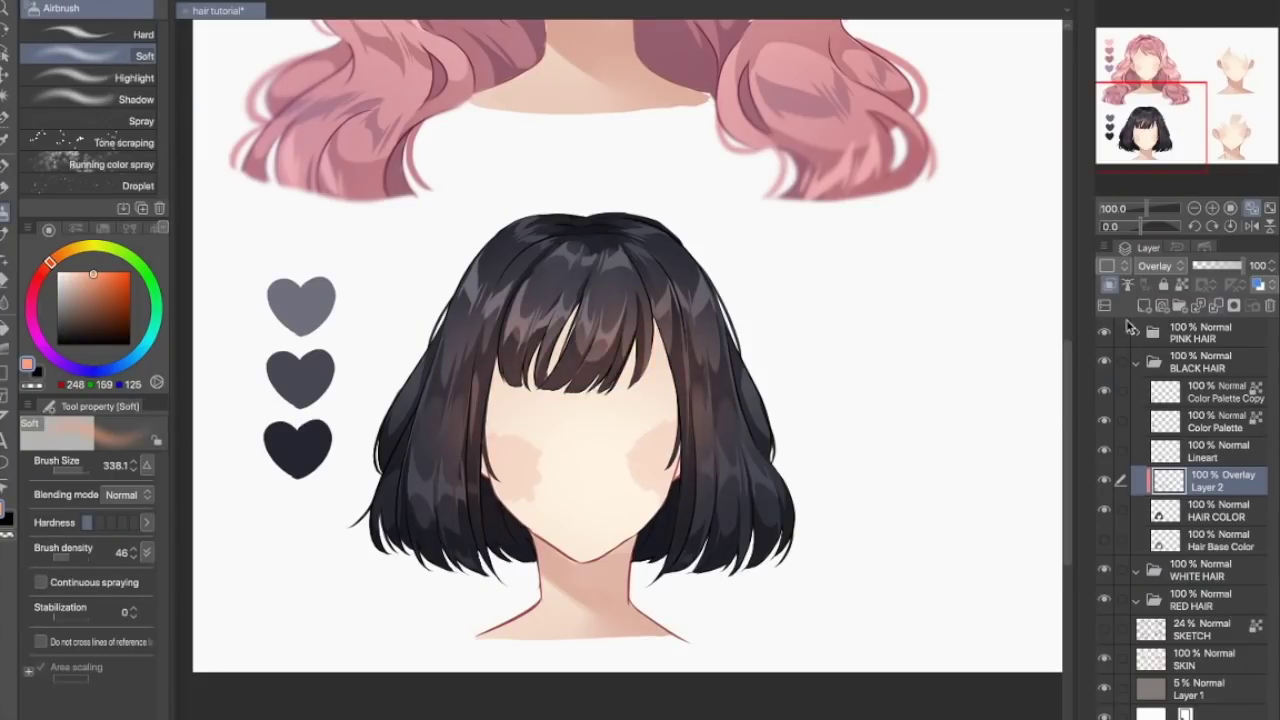
key("ctrl+e")
left_click_drag(600, 360, 617, 451)
Select the Lineart and Hair Base Color layers together with HAIR COLOR in the BLACK HAIR folder.
key("ctrl+minus")
left_click(1120, 451)
left_click(1120, 511)
left_click(1194, 208)
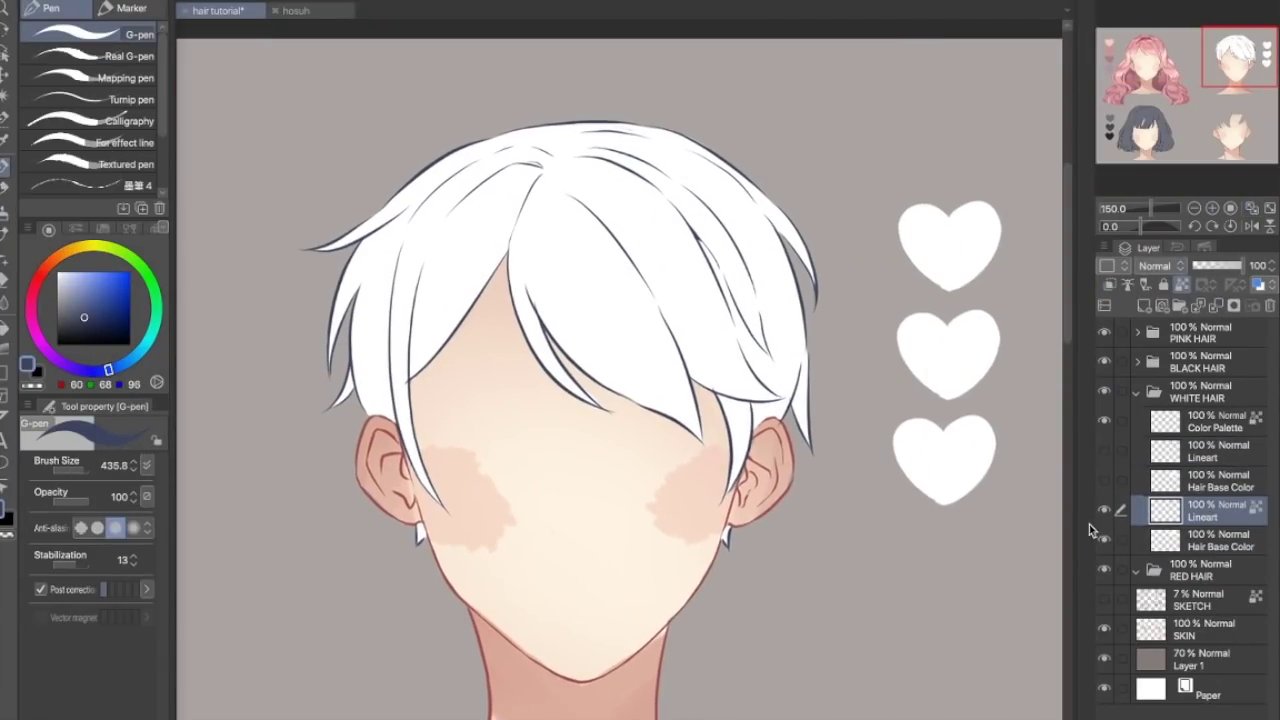
Add a clipped layer above the white hair's Hair Base Color layer and choose light blue-gray RGB 184, 190, 210.
left_click(1220, 540)
left_click(1144, 306)
left_click(1109, 285)
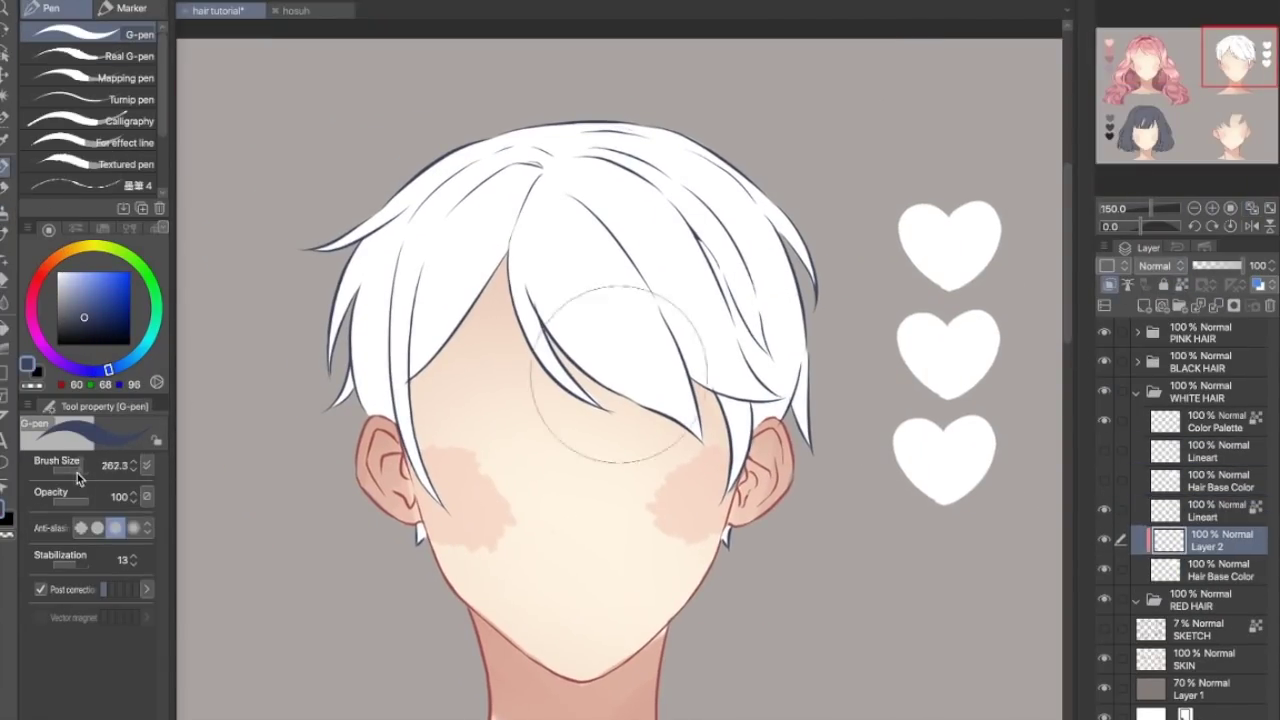
left_click(68, 288)
left_click_drag(540, 200, 690, 420)
key("ctrl+z")
left_click_drag(520, 170, 400, 420)
key("ctrl+z")
Paint the middle palette heart light blue-gray on the white hair's Color Palette layer.
left_click(1216, 421)
left_click_drag(920, 335, 965, 370)
Paint flat shadow shapes over the lower bangs and side locks on clipped Layer 2 with a 26.7 G-pen in RGB 184, 190, 210.
left_click(1216, 540)
scroll(411, 543, "up", 1)
left_click(72, 471)
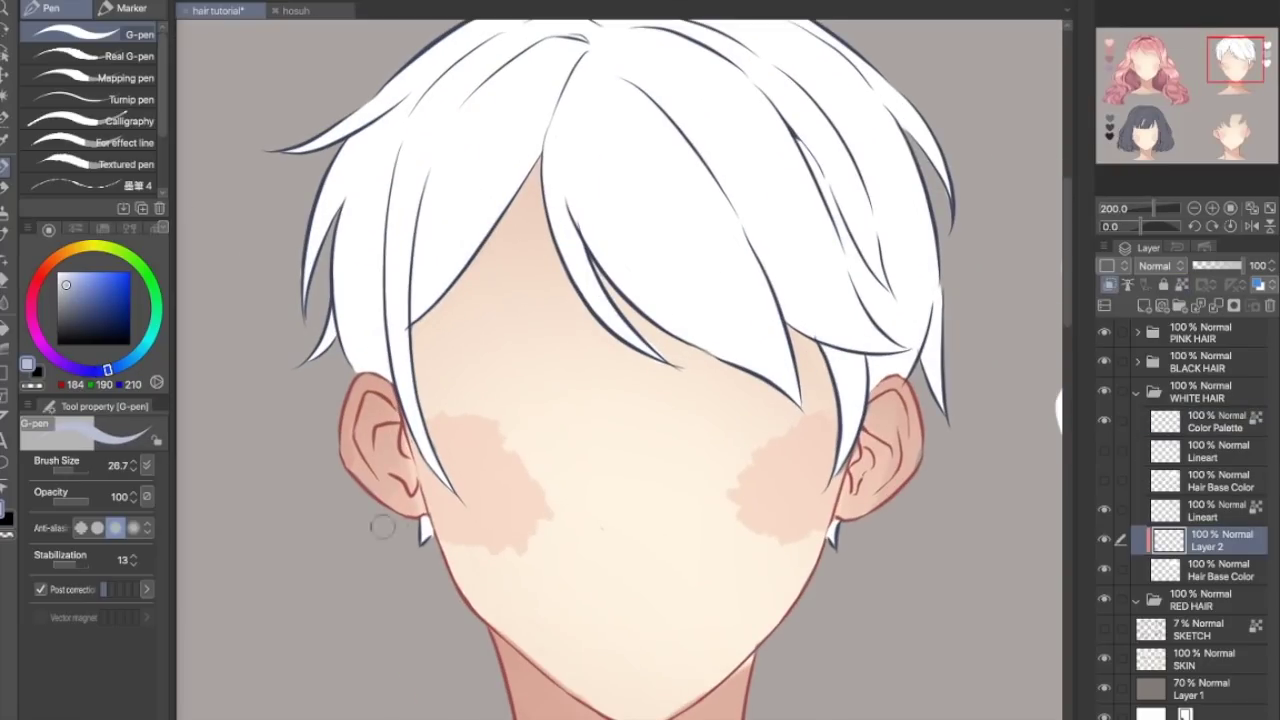
mouse_move(377, 177)
left_mouse_down()
mouse_move(424, 172)
mouse_move(896, 341)
mouse_move(858, 402)
left_mouse_up()
mouse_move(880, 300)
left_mouse_down()
mouse_move(695, 422)
mouse_move(851, 357)
left_mouse_up()
left_click_drag(812, 296, 878, 402)
left_click_drag(850, 300, 902, 228)
left_click_drag(905, 276, 850, 405)
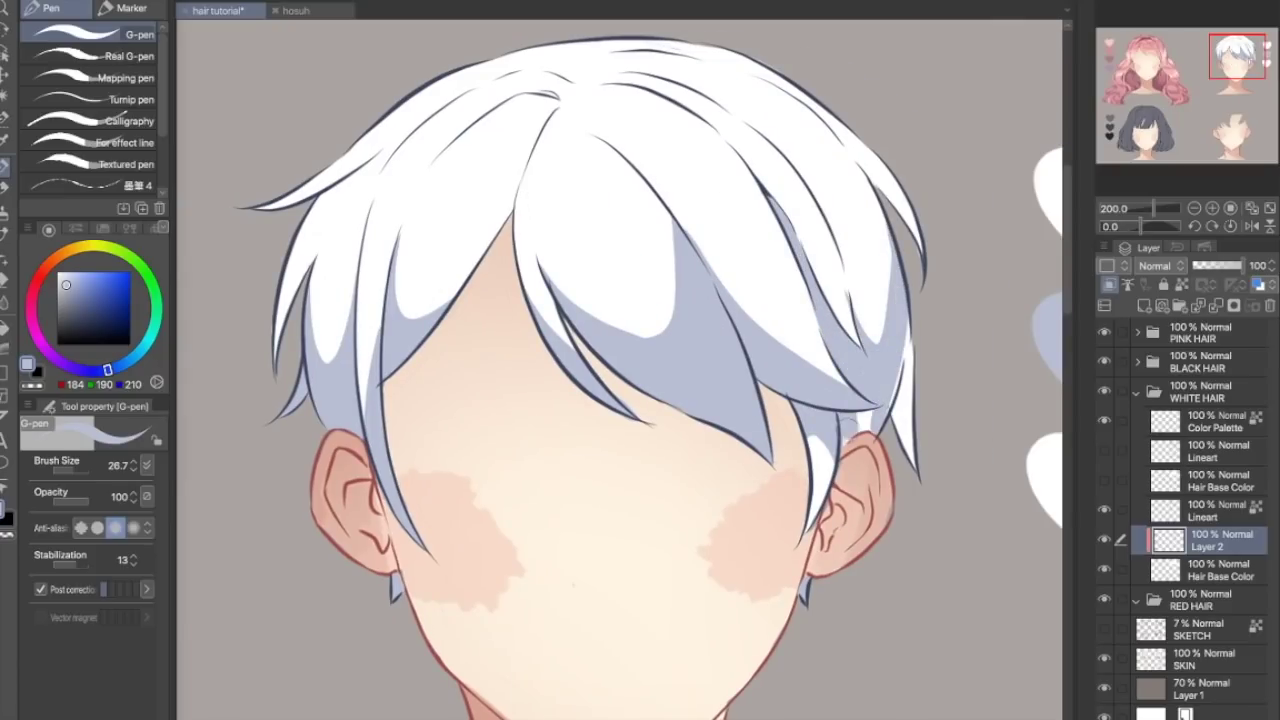
Add light blue-gray shadow shapes around the crown and along the right-side strands of the white hair.
left_click_drag(503, 45, 660, 73)
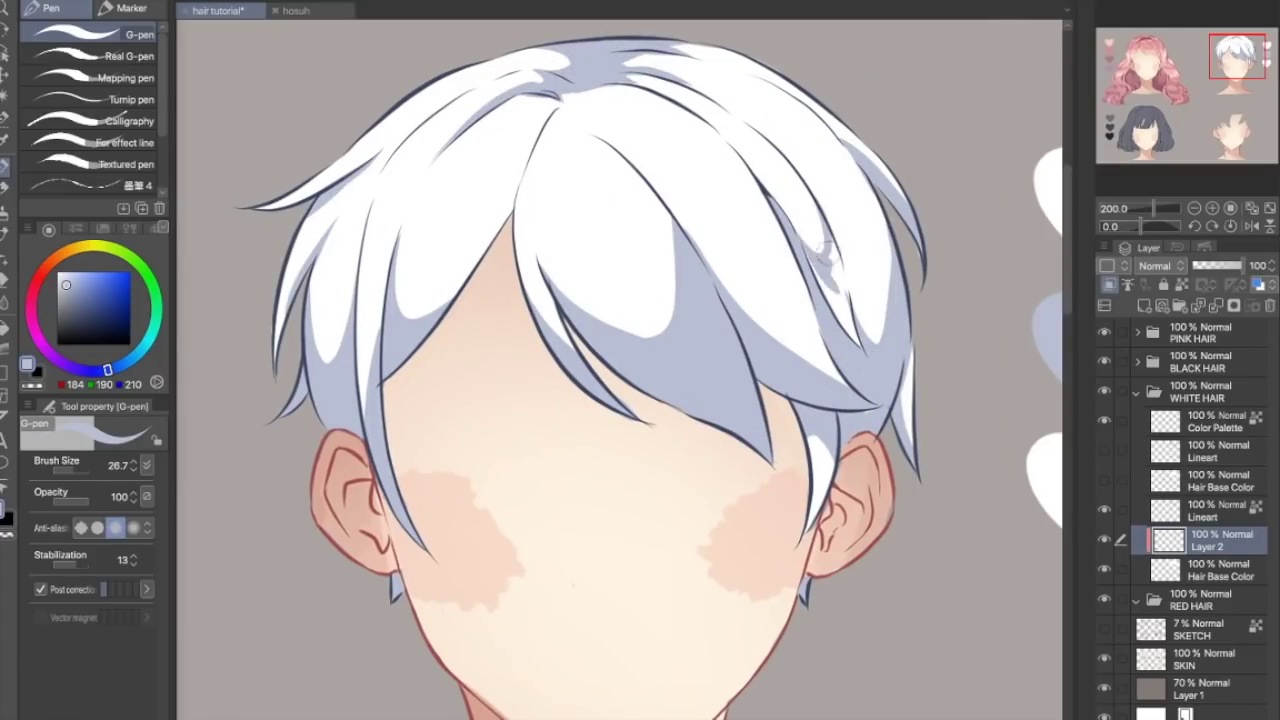
left_click_drag(826, 253, 846, 318)
key("ctrl+minus")
left_click_drag(436, 270, 398, 420)
left_click_drag(640, 132, 460, 280)
key("ctrl+z")
key("ctrl+z")
Paint the bottom palette heart a darker blue on the white hair's Color Palette layer.
left_click(1215, 421)
left_click_drag(1017, 443, 976, 480)
Paint additional tones on the white hair's side locks and crown within locked transparent pixels, and merge the shading layer down.
left_click(1220, 570)
left_click(1220, 541)
left_click(1182, 285)
left_click_drag(808, 372, 806, 408)
left_click(1182, 270)
left_click(1182, 284)
left_click_drag(376, 398, 420, 335)
left_click_drag(424, 405, 450, 335)
left_click_drag(500, 195, 655, 135)
key("ctrl+e")
Airbrush a soft tone over the left side of the white hair on a new layer and merge it down.
key("ctrl+minus")
key("b")
left_click(1144, 306)
left_click_drag(470, 430, 520, 300)
key("ctrl+e")
Airbrush the top palette heart's white over the lower right bangs on a new layer.
left_click(1144, 306)
left_click(861, 288, "alt")
left_click_drag(764, 468, 650, 400)
Tone-correct the white hair's Lineart layer with saturation 29 and luminosity 15.
left_click(1205, 511)
left_click_drag(888, 67, 914, 70)
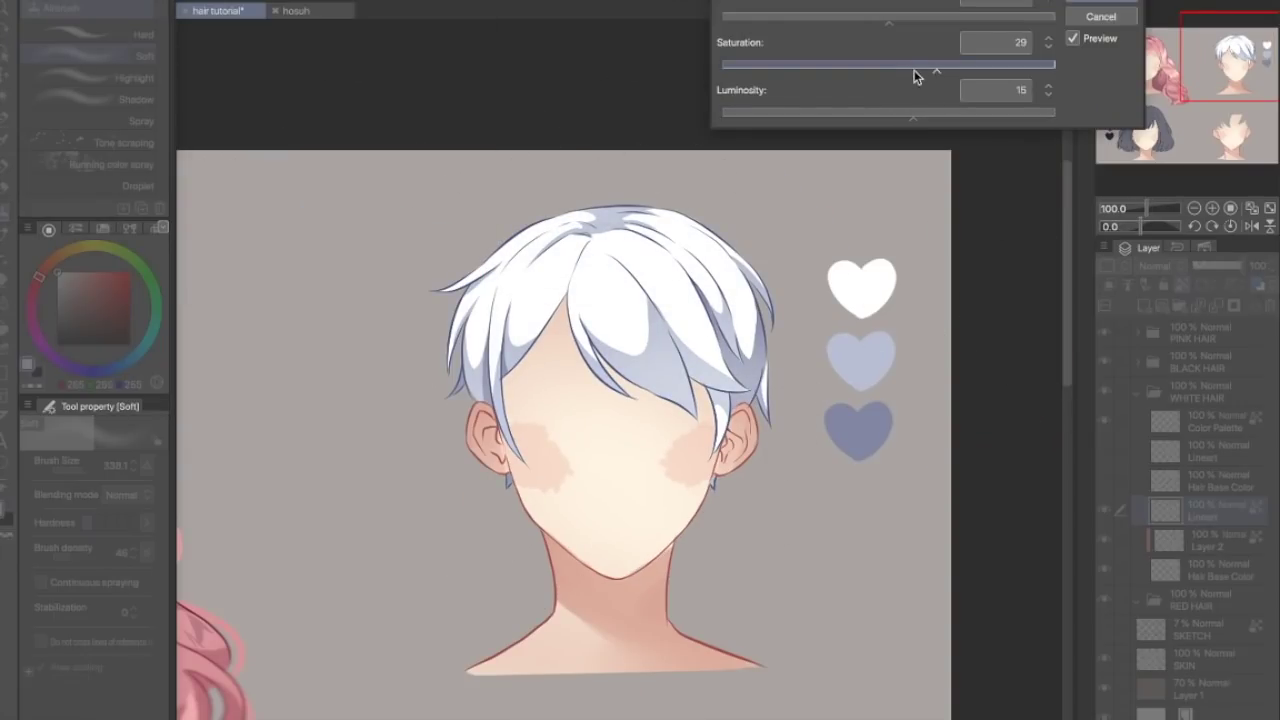
Airbrush sampled RGB 184, 190, 210 around the white hair's crown and sides on Layer 2 in Multiply mode, and merge it down.
left_click(1207, 541)
left_click(1158, 266)
left_click(1156, 320)
left_click(861, 361, "alt")
mouse_move(540, 240)
left_mouse_down()
mouse_move(720, 240)
mouse_move(600, 205)
left_mouse_up()
left_click_drag(543, 503, 460, 340)
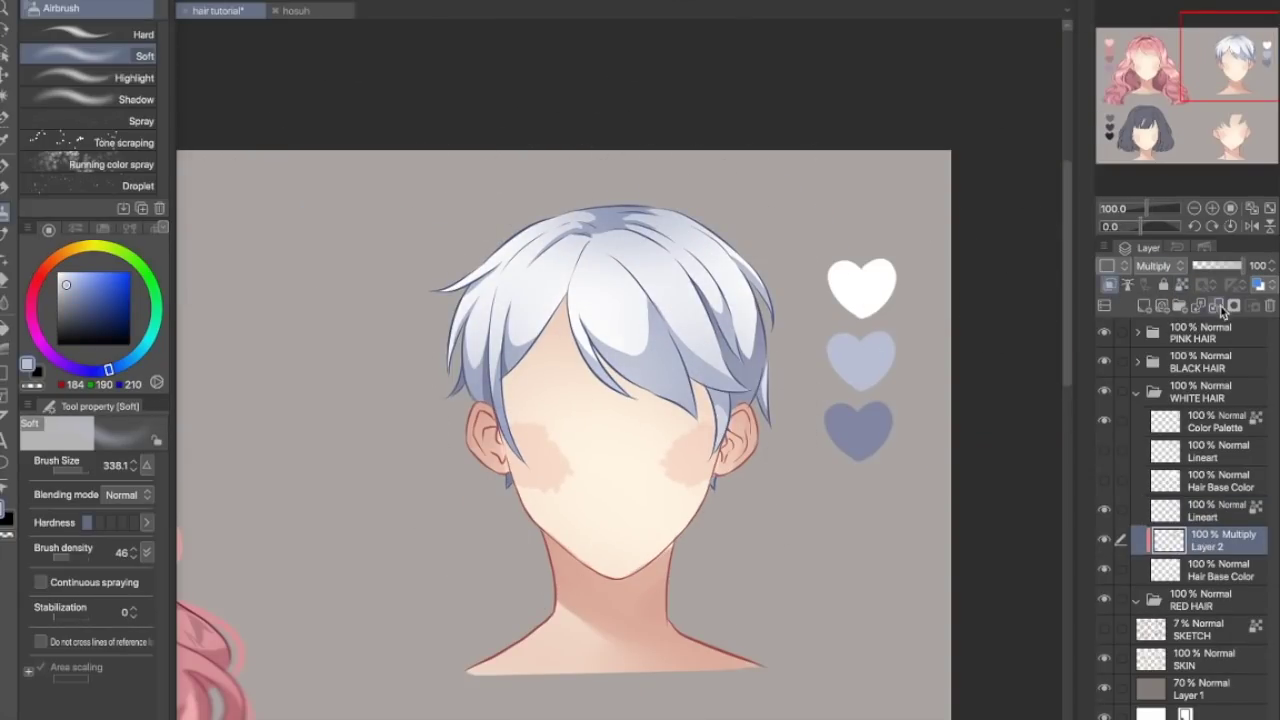
left_click(1216, 306)
Paint jagged G-pen shadow streaks in sampled RGB 167, 175, 198 through the left side locks of the white hair.
key("ctrl+plus")
key("ctrl+plus")
left_click_drag(620, 300, 776, 371)
left_click(600, 200, "alt")
key("p")
left_click(505, 312, "alt")
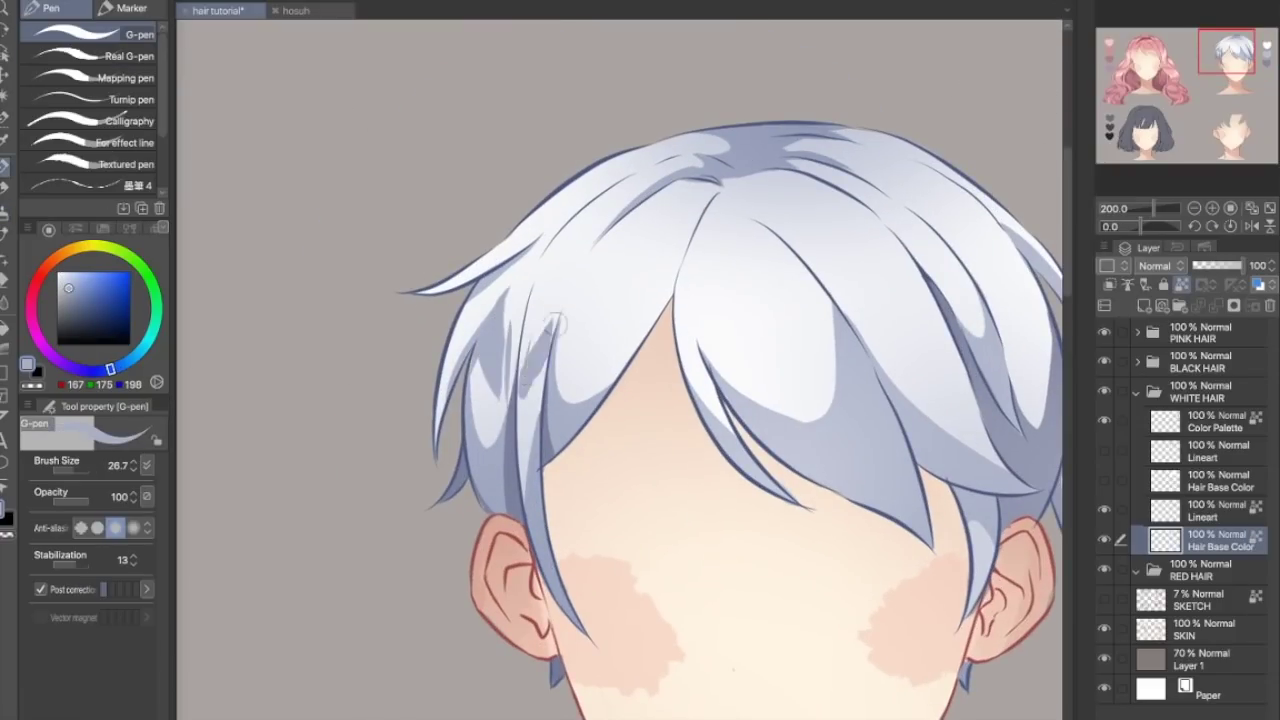
key("h")
left_click_drag(737, 300, 751, 340)
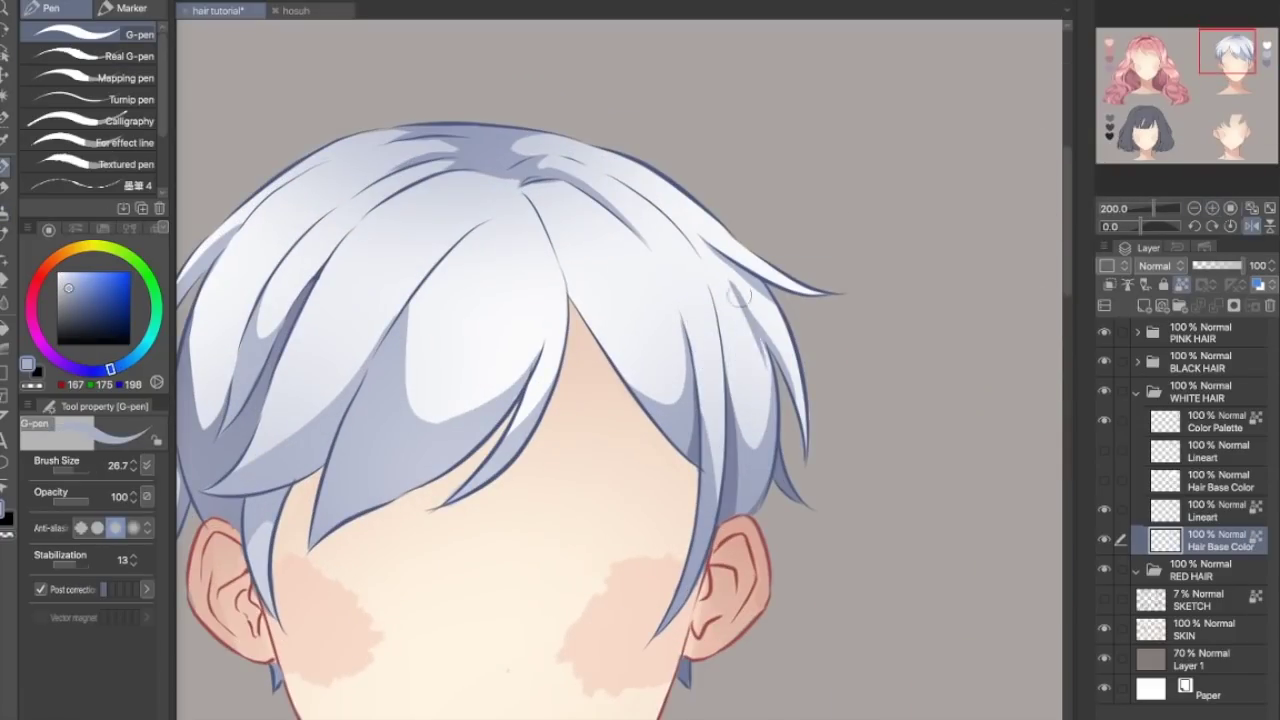
Add a blue-gray shadow shape beside the forehead parting on the left section of the white hair.
left_click_drag(585, 300, 670, 350)
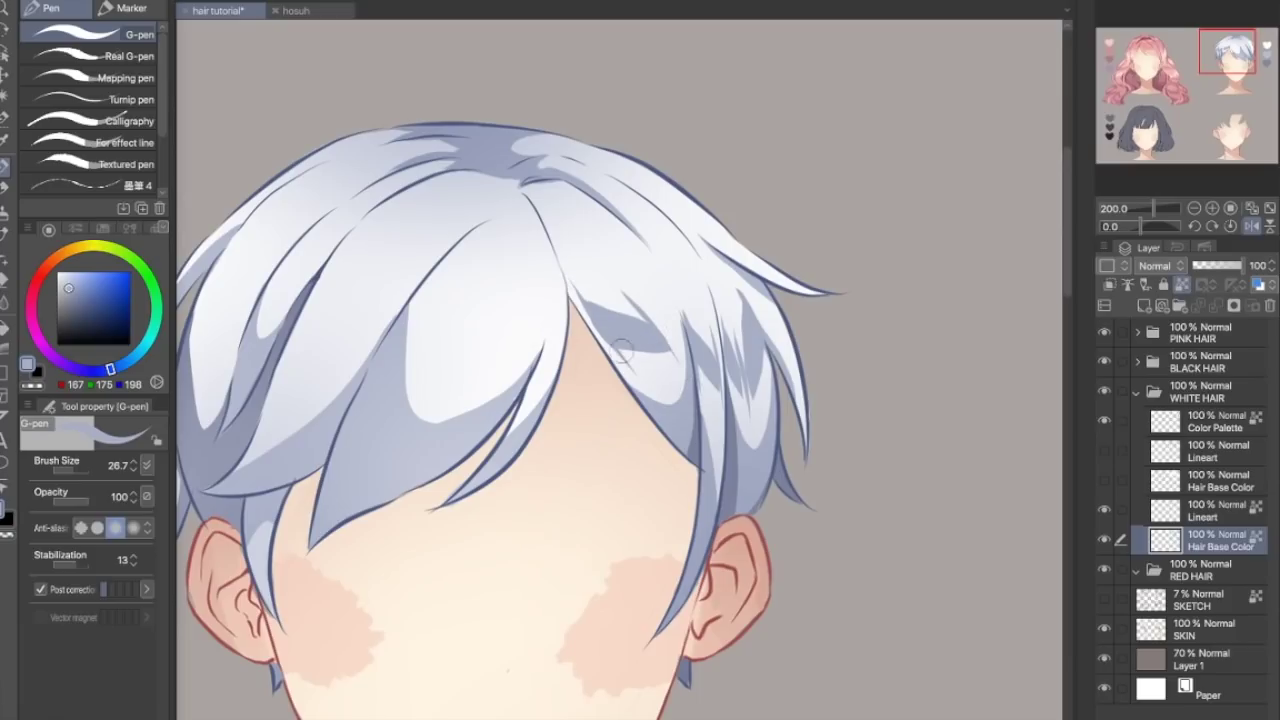
key("h")
left_click_drag(590, 370, 583, 294)
Check the whole canvas mirrored at 50% zoom and show the shaded black hair again.
key("ctrl+minus")
key("ctrl+minus")
key("ctrl+minus")
key("ctrl+minus")
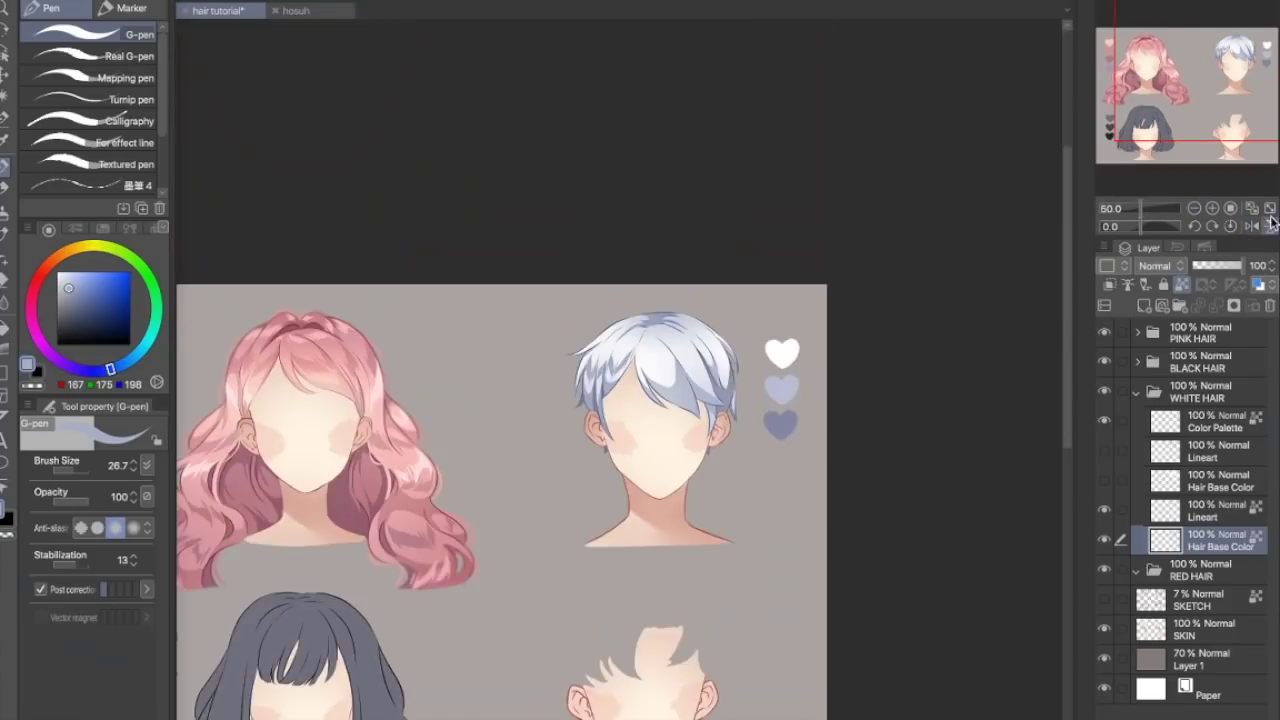
left_click(1252, 226)
left_click(1137, 362)
left_click(1137, 362)
left_click(1252, 226)
Paint jagged shadow shapes in RGB 167, 175, 198 through the central bang of the white hair.
key("ctrl+plus")
key("ctrl+plus")
key("ctrl+plus")
key("ctrl+plus")
left_click_drag(620, 200, 620, 516)
left_click_drag(551, 335, 662, 436)
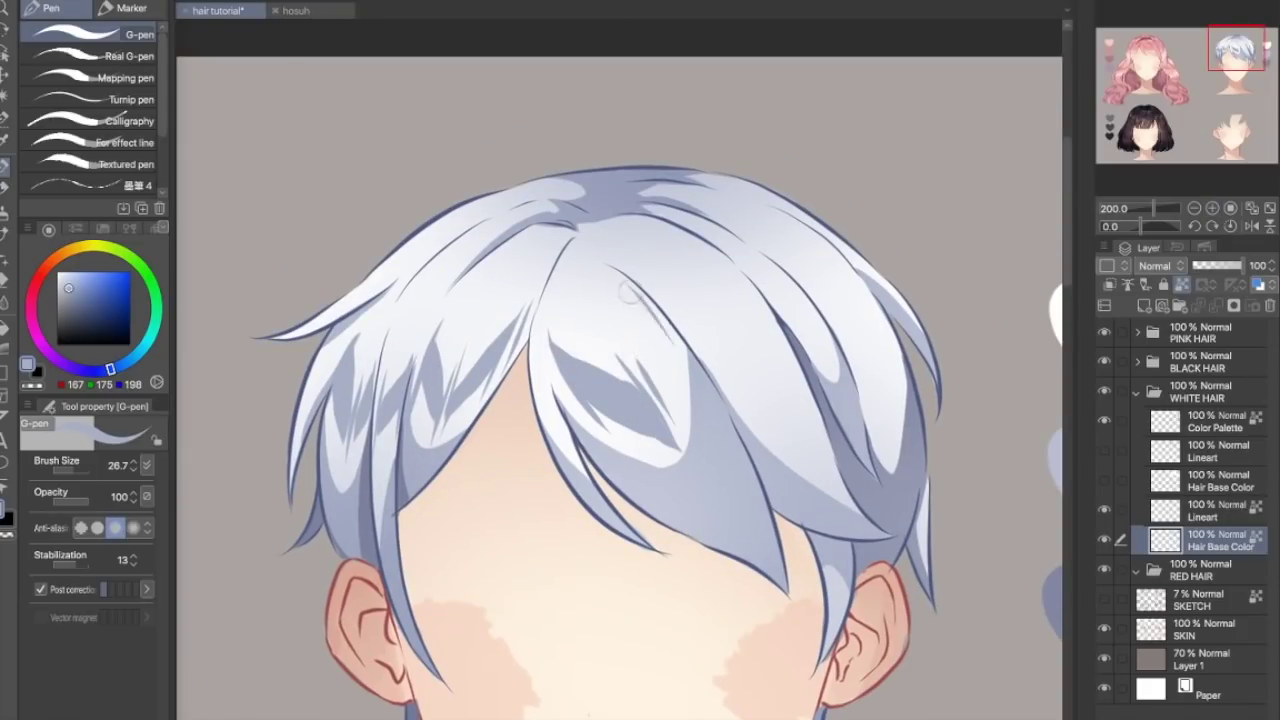
left_click_drag(628, 291, 682, 425)
Extend the jagged blue-gray shadow shapes across the right-hand bangs and side strands.
left_click_drag(706, 343, 760, 417)
left_click_drag(768, 275, 808, 350)
left_click_drag(842, 262, 866, 395)
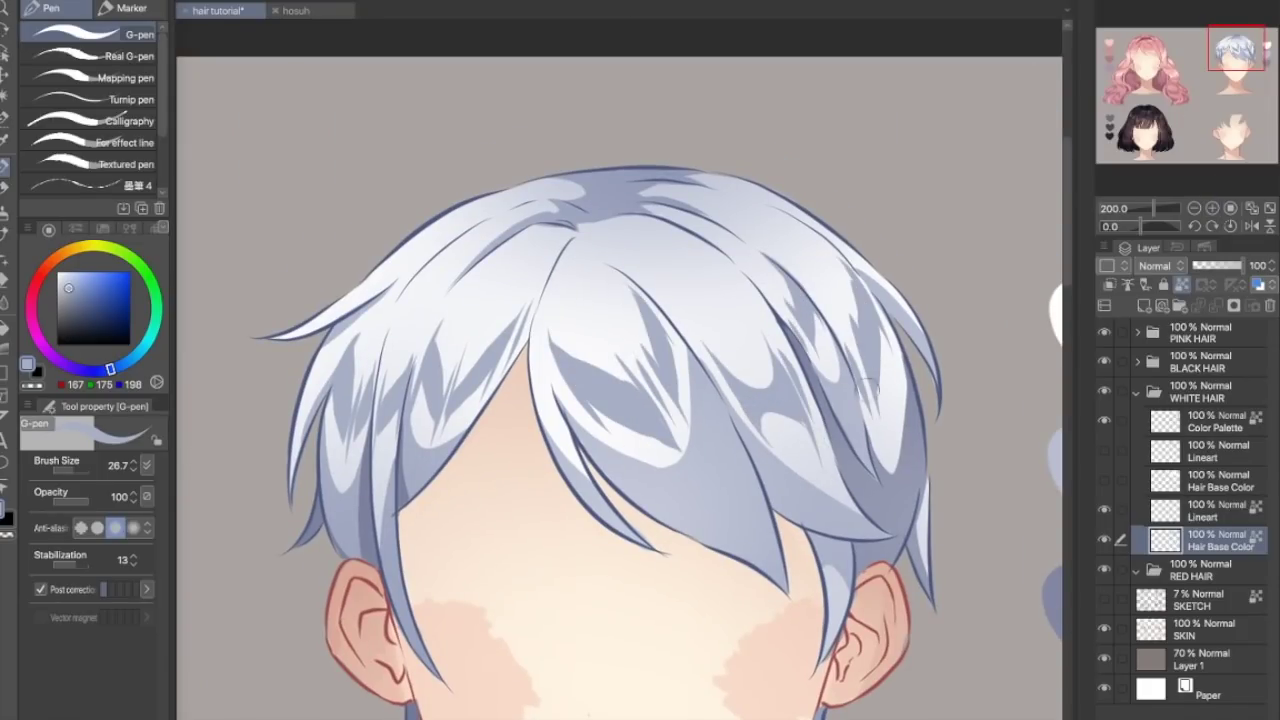
Paint near-white highlights in RGB 242, 243, 246 along the lower bang tips and the left outer lock.
left_click_drag(640, 496, 762, 548)
left_click_drag(734, 470, 772, 546)
key("ctrl+minus")
key("ctrl+plus")
left_click_drag(778, 484, 853, 516)
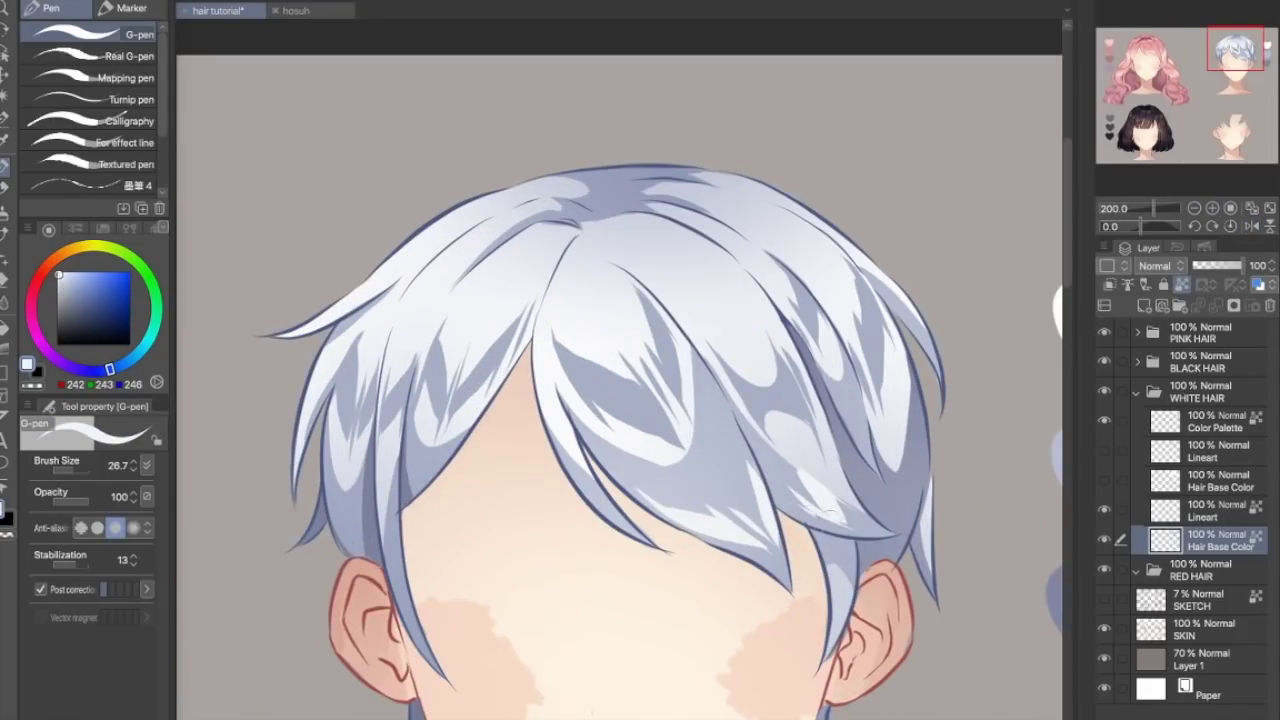
left_click_drag(341, 525, 336, 441)
Rework the central bang with Dense watercolor, blending a broad sampled blue-gray shadow beneath a highlight in RGB 244, 245, 248.
left_click(617, 415, "alt")
key("b")
left_click(62, 9)
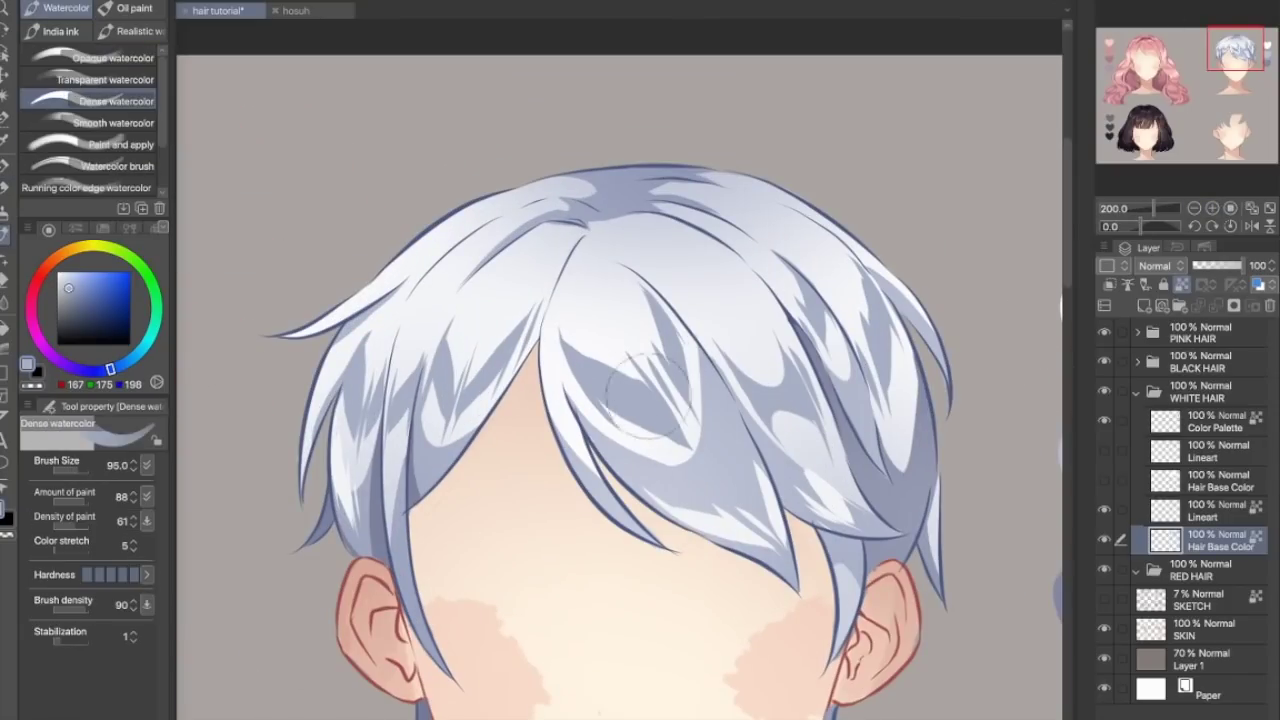
left_click(1251, 208)
left_click(1214, 209)
left_click(1241, 58)
mouse_move(508, 255)
left_mouse_down()
mouse_move(562, 298)
mouse_move(523, 160)
mouse_move(545, 218)
left_mouse_up()
left_click(500, 150, "alt")
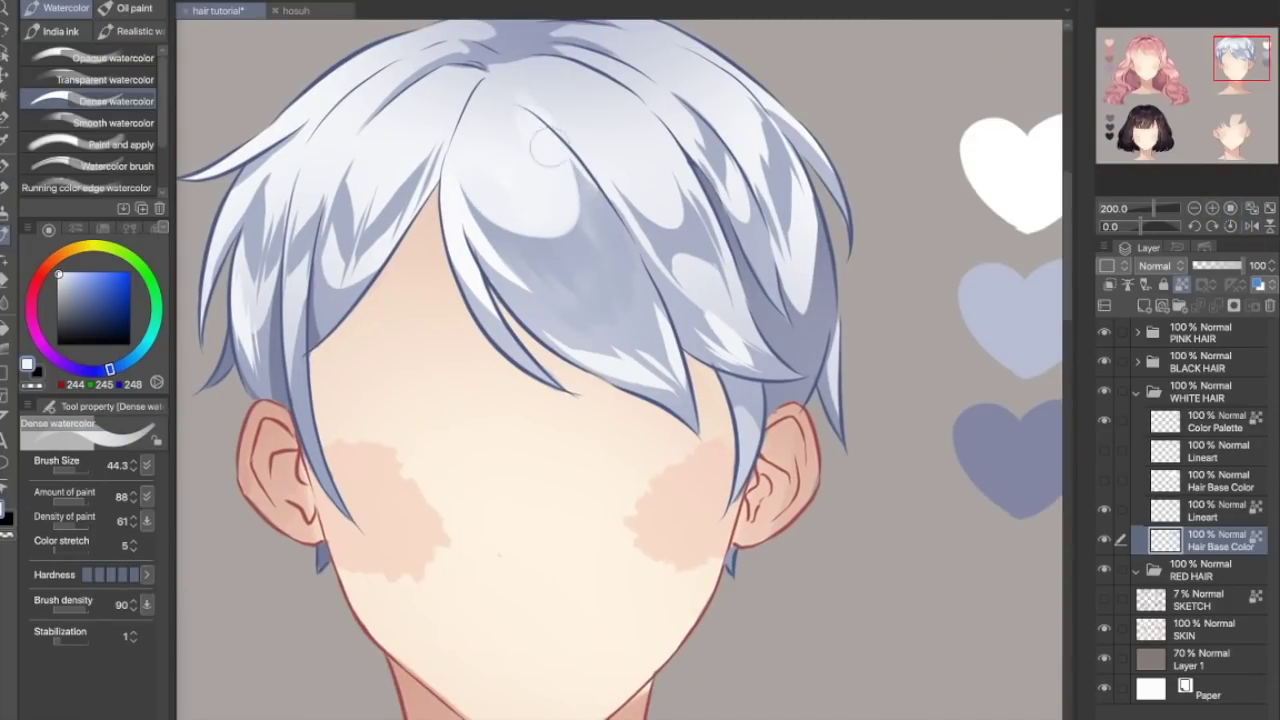
left_click_drag(585, 170, 533, 203)
Paint G-pen highlights in RGB 243, 245, 248 along the lower bangs and the right side of the crown.
key("p")
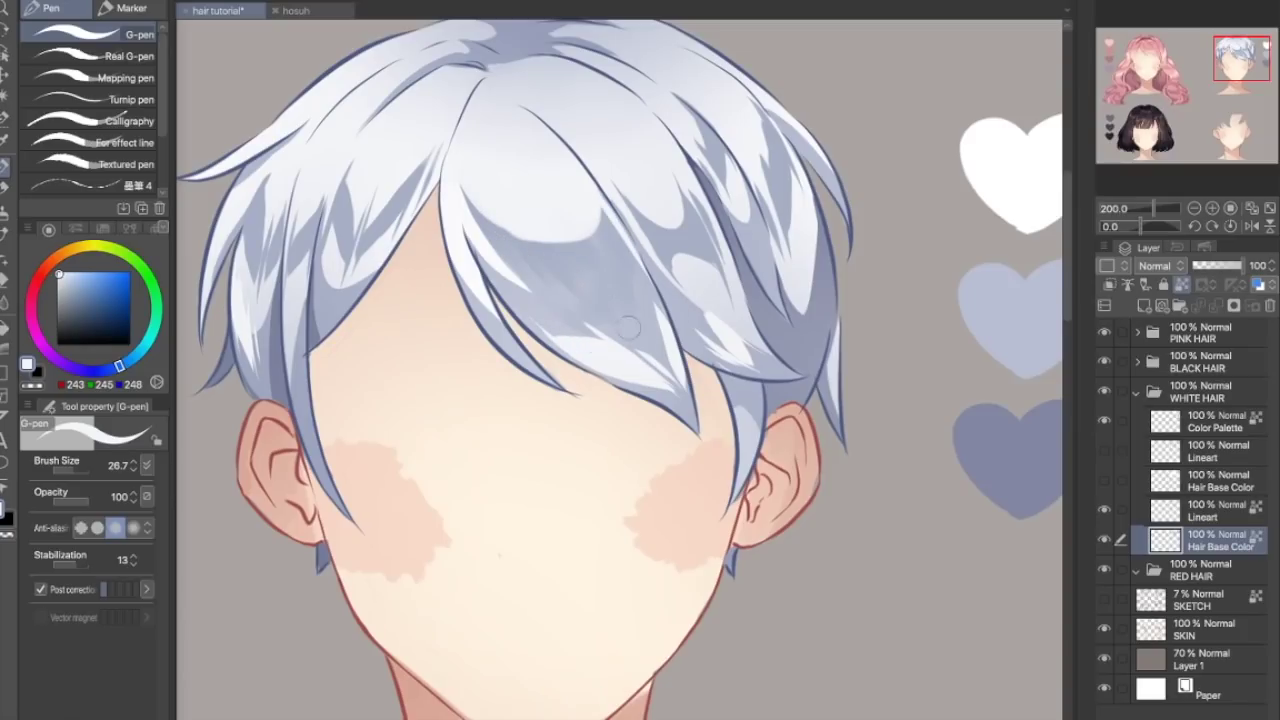
left_click_drag(409, 318, 606, 436)
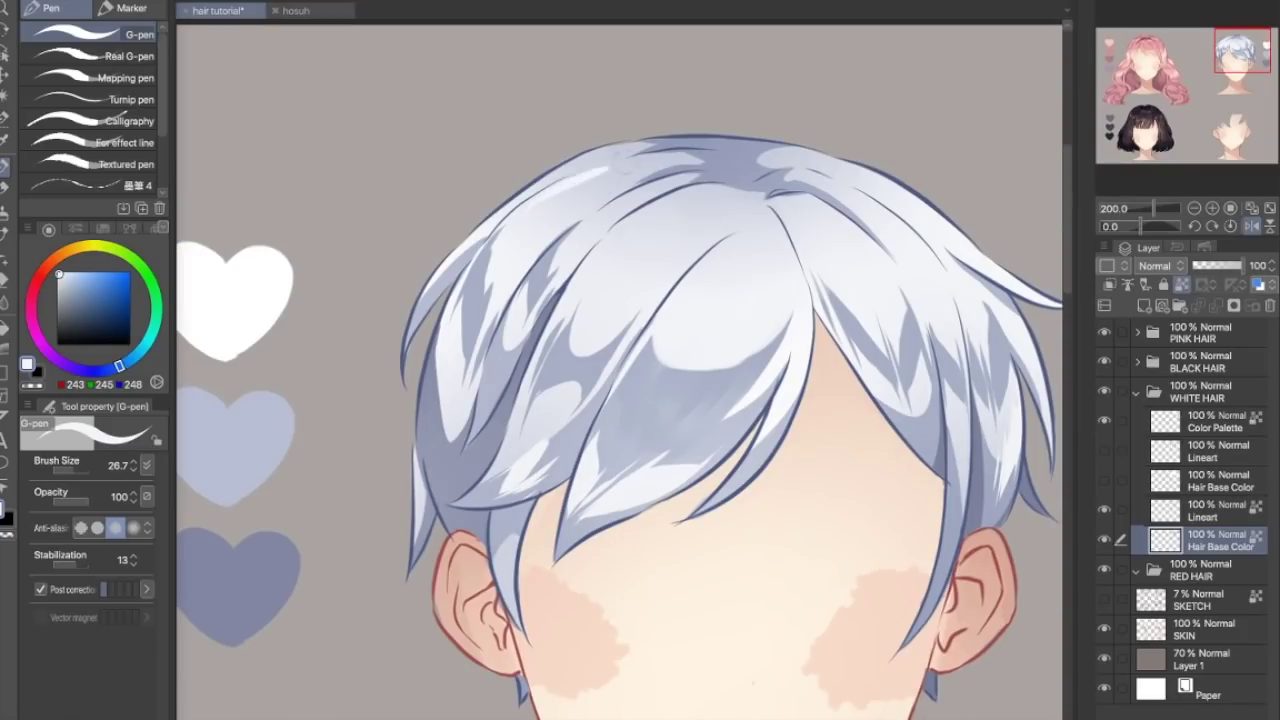
left_click_drag(560, 170, 657, 244)
key("h")
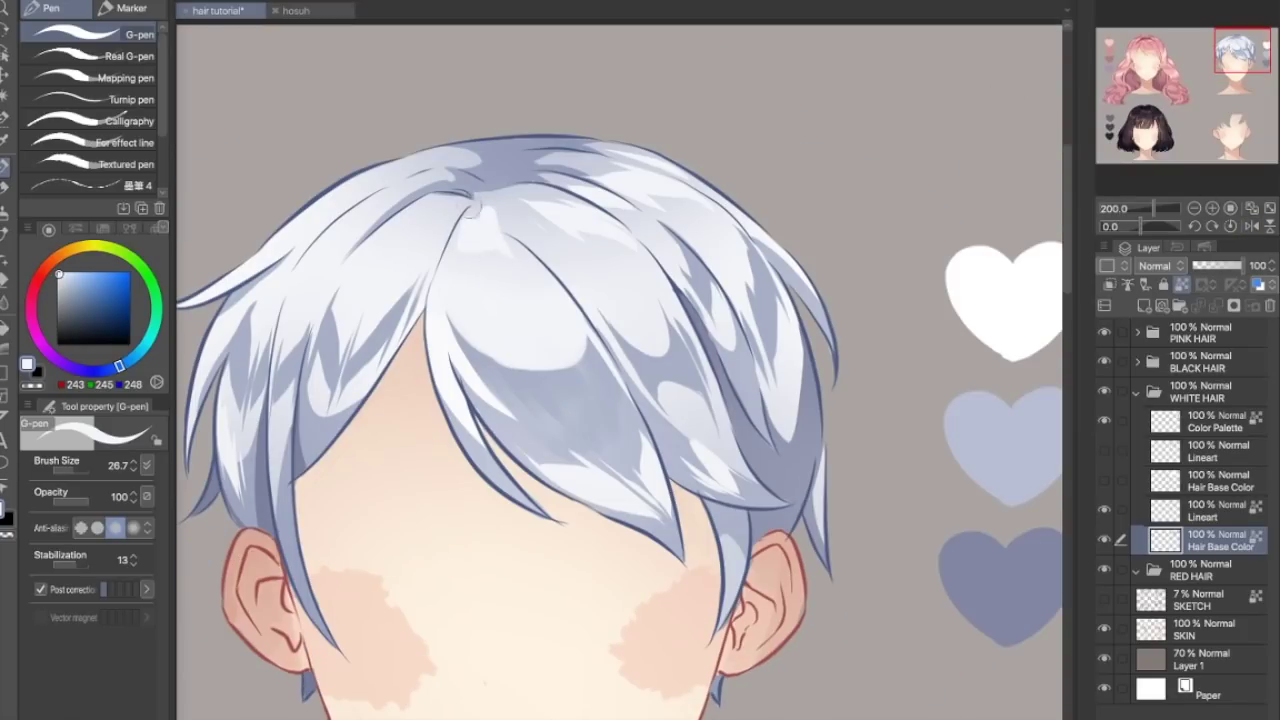
Add small shadow tufts beneath the parting and light accents beside it using sampled hair tones.
left_click(470, 208, "alt")
left_click(726, 232, "alt")
key("h")
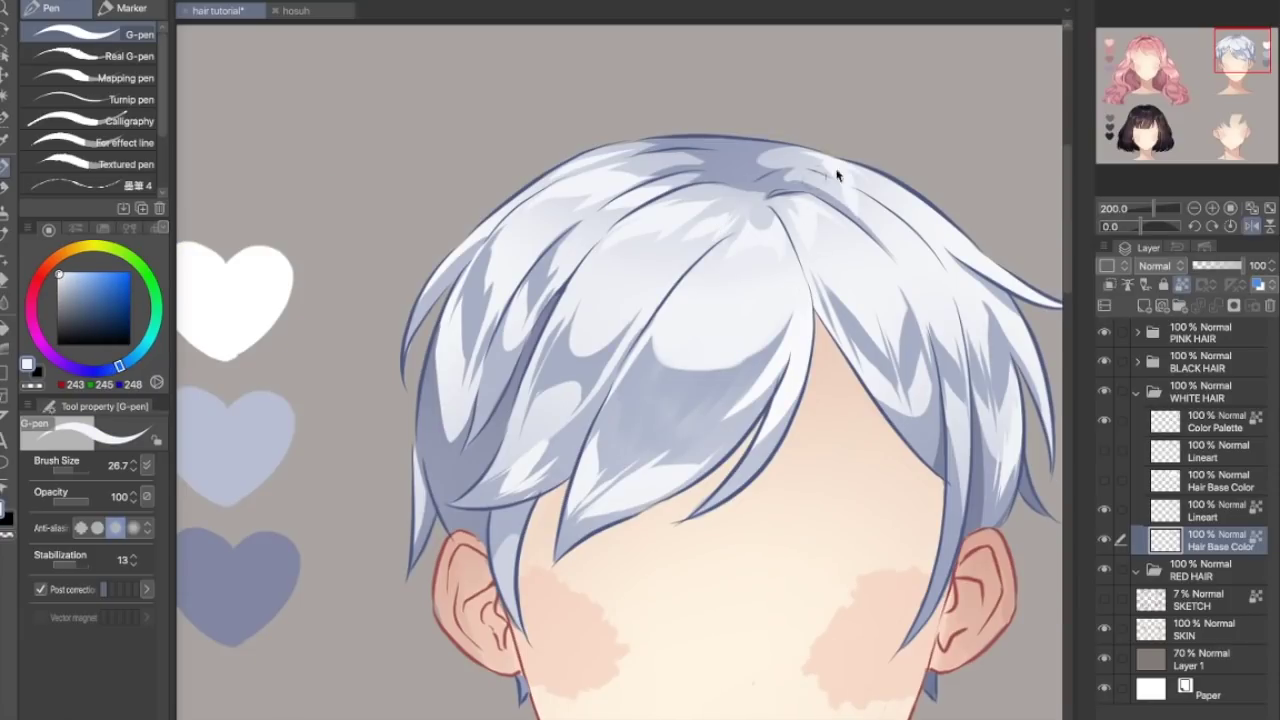
Refine the central bang's shadow edge and the crown with sampled tones, including near-white RGB 242, 243, 246.
scroll(702, 328, "down", 1)
key("h")
left_click(395, 318, "alt")
key("h")
left_click(575, 375, "alt")
key("h")
scroll(590, 385, "up", 1)
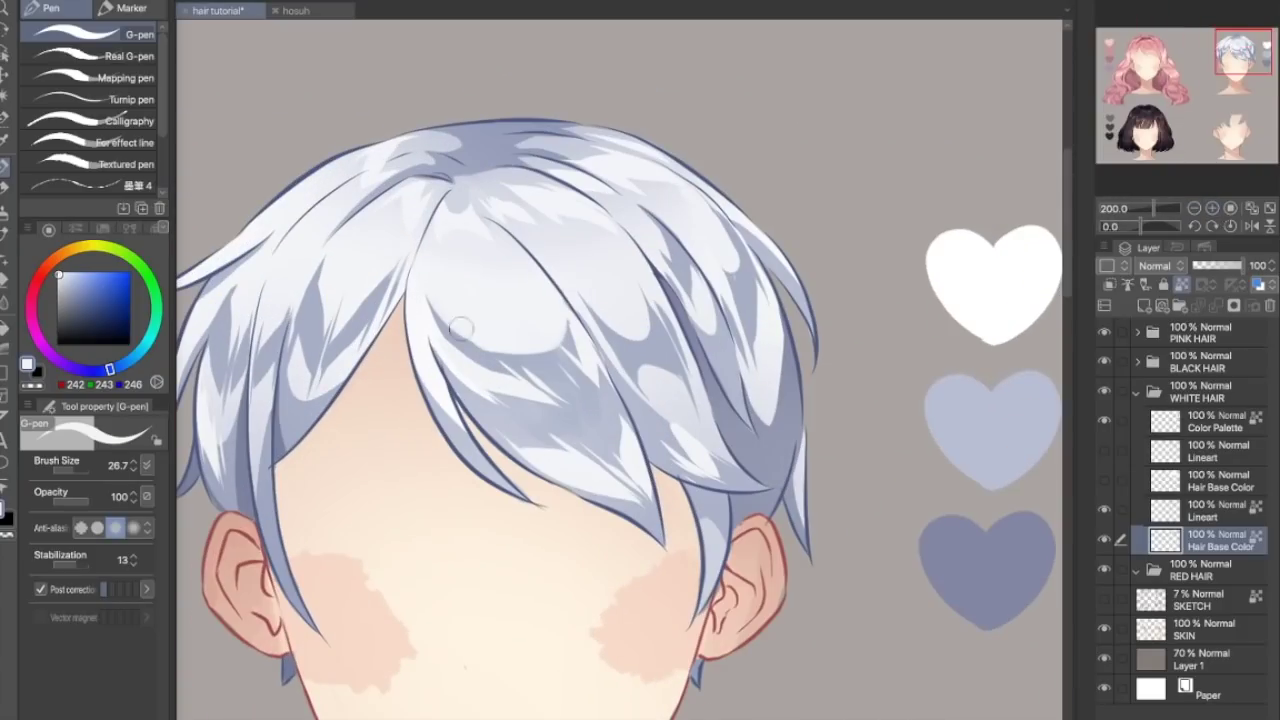
Paint curved shadow shapes in sampled RGB 190, 196, 214 across the upper and middle central bang.
key("h")
left_click(786, 323, "alt")
key("h")
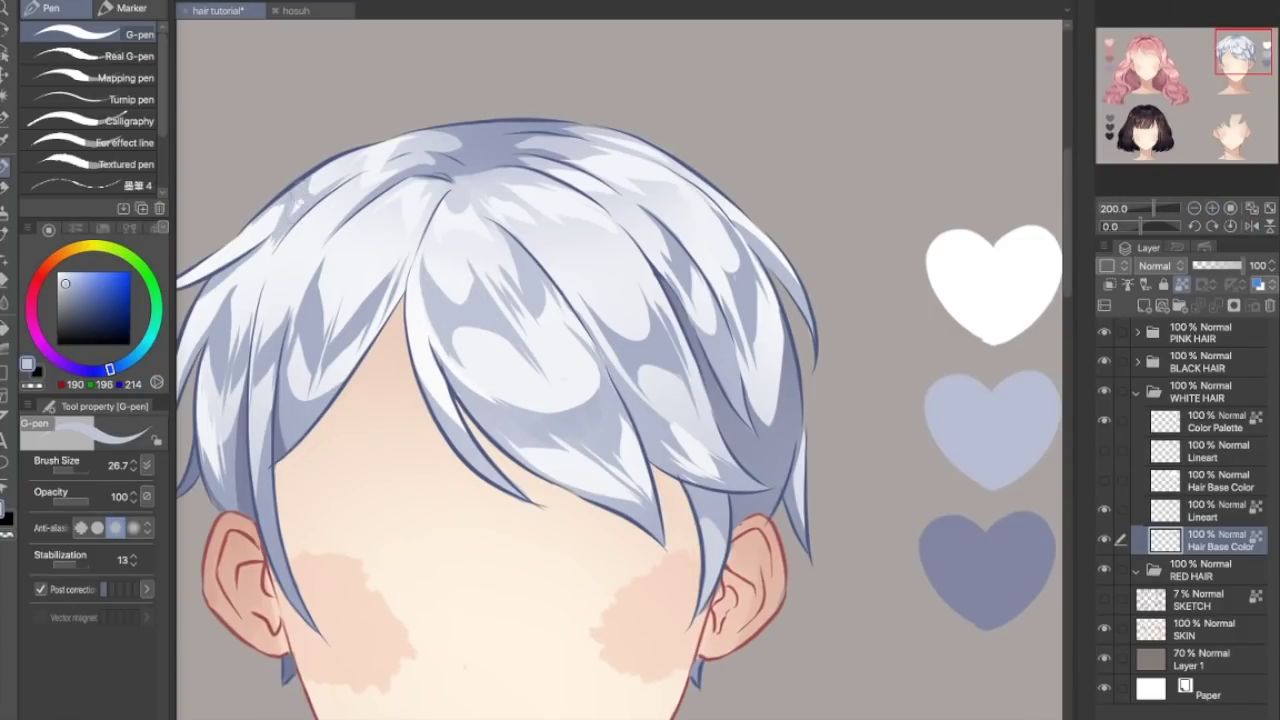
Merge the white hair's visible Lineart layer with the Hair Base Color layer.
scroll(1023, 129, "down", 1)
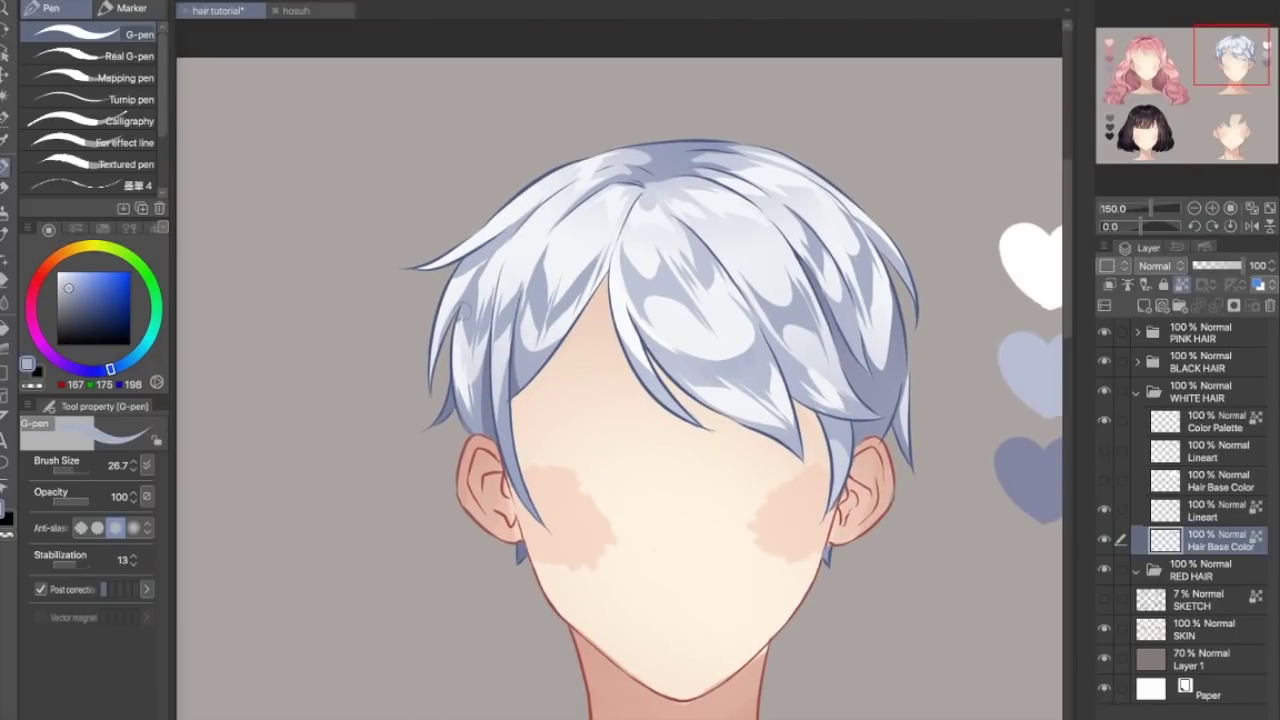
scroll(620, 390, "down", 1)
key("ctrl+e")
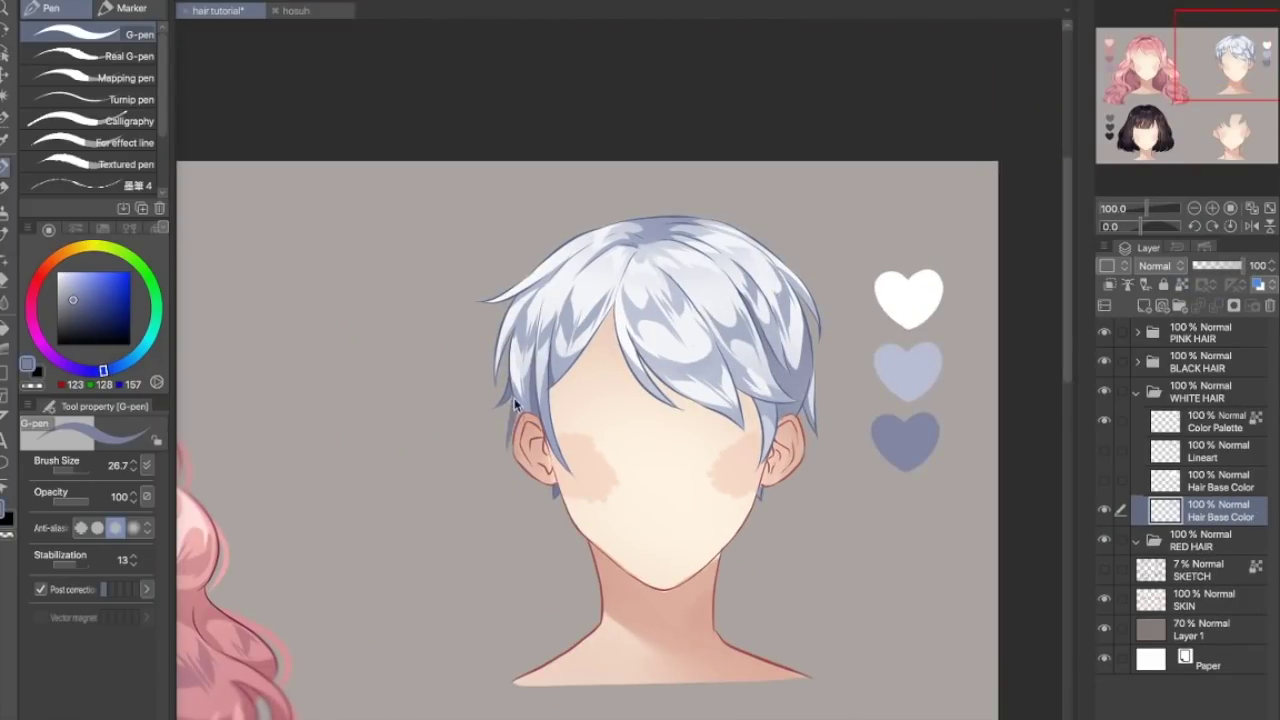
Paint thin flyaway strands around the crown and over the left ear in near-white RGB 241, 242, 246, undoing the misplaced crown strokes.
left_click_drag(594, 231, 634, 217)
key("h")
key("h")
left_click(637, 226, "alt")
key("ctrl+z")
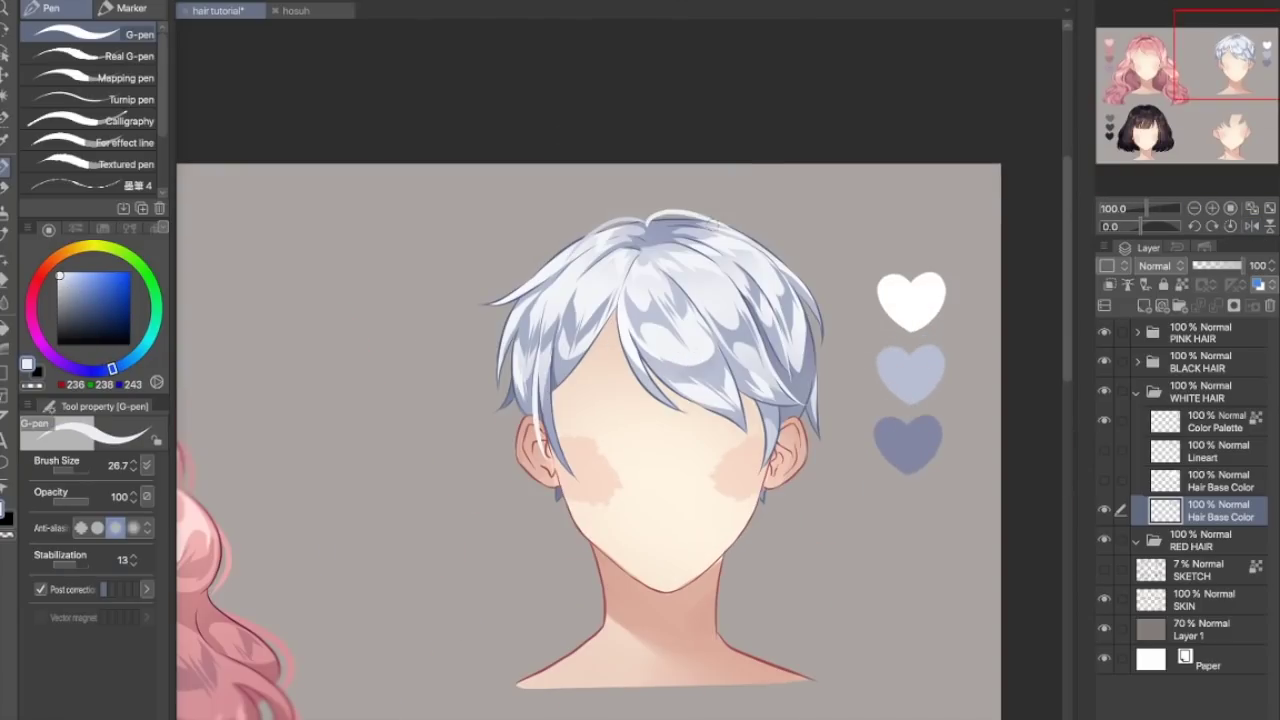
key("ctrl+z")
left_click(1194, 208)
left_click(1212, 208)
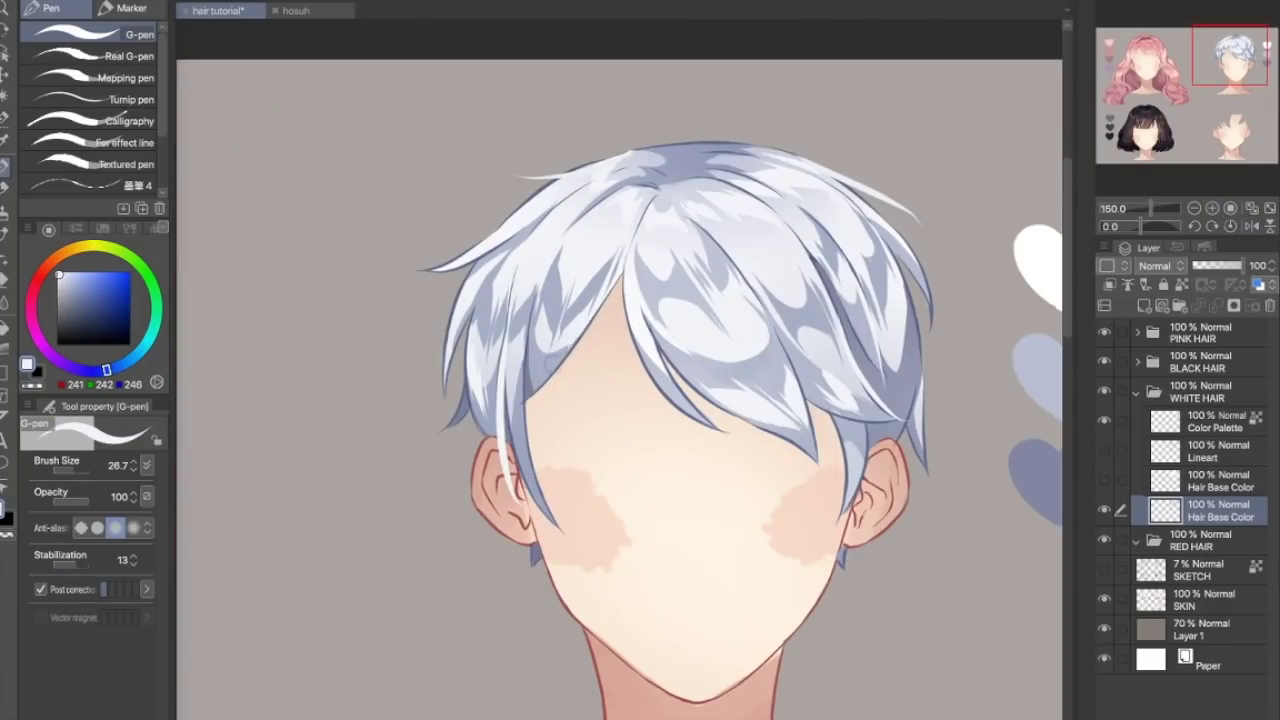
Brighten the merged white hair with a tone curve correction.
left_click(1194, 208)
key("ctrl+m")
left_click_drag(989, 199, 968, 158)
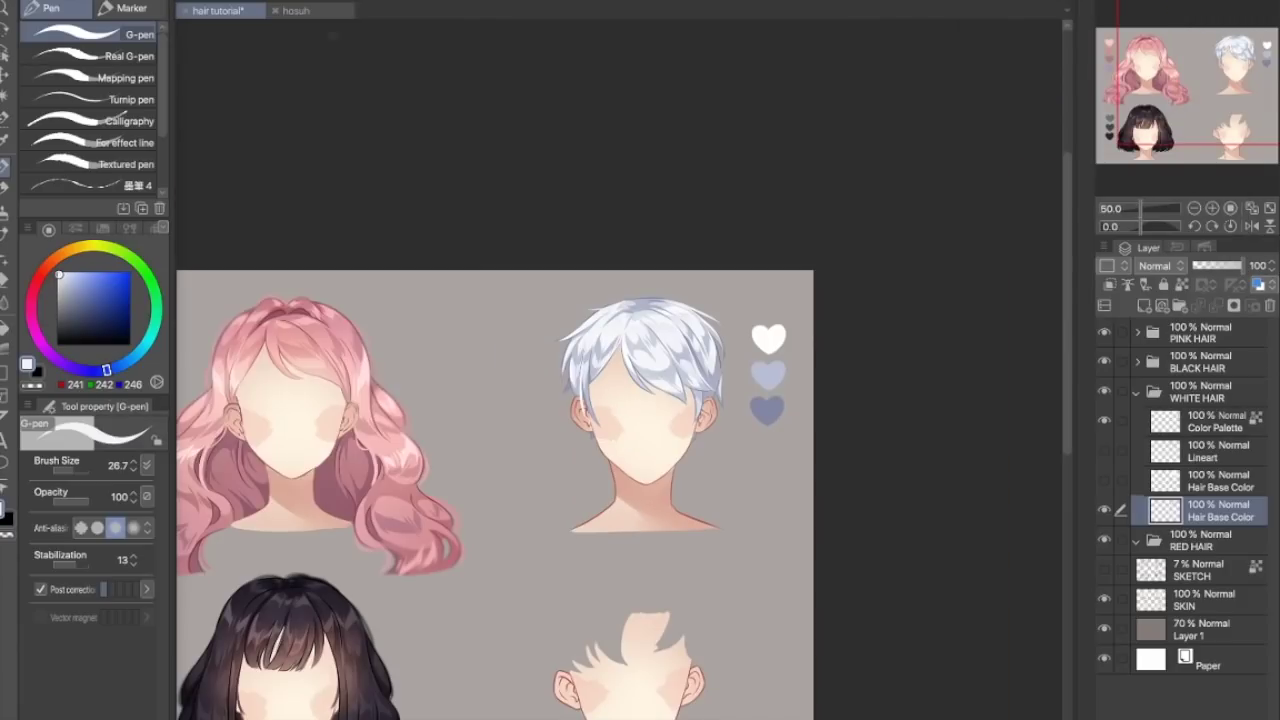
Select the white hair's Lineart and both Hair Base Color layers and start a free transform on them.
left_click(1215, 451, "shift")
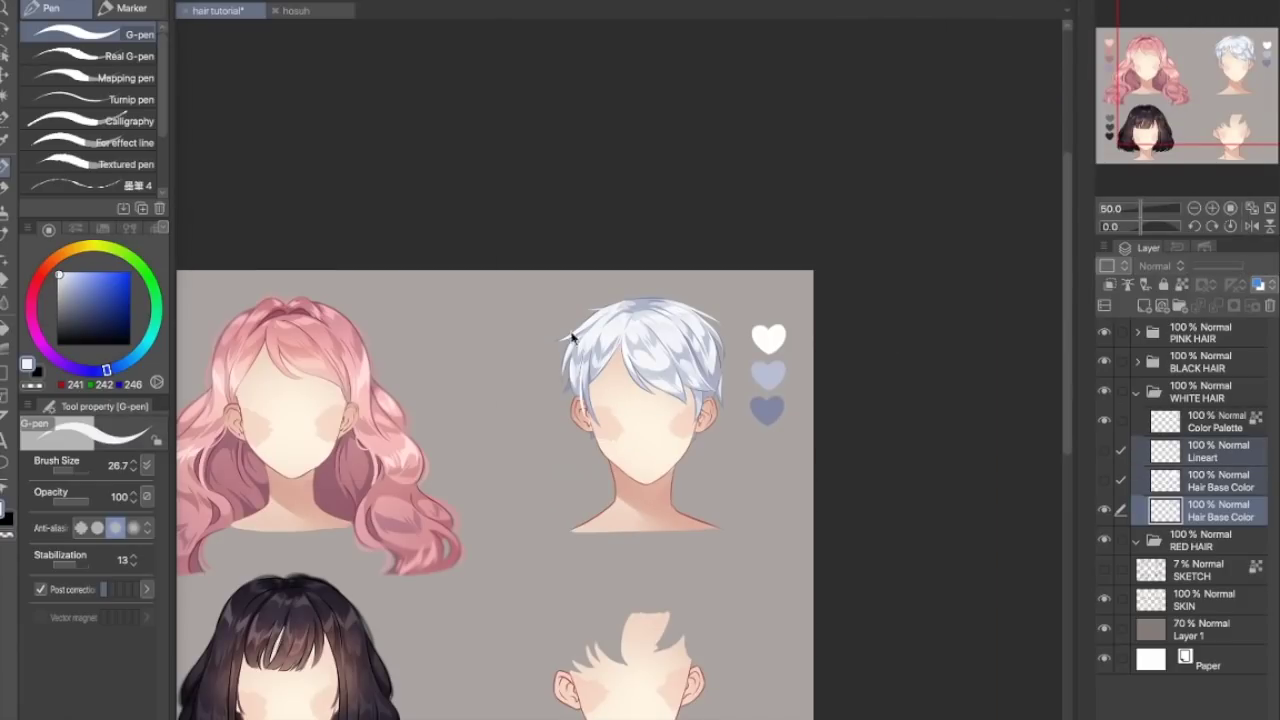
key("ctrl+shift+t")
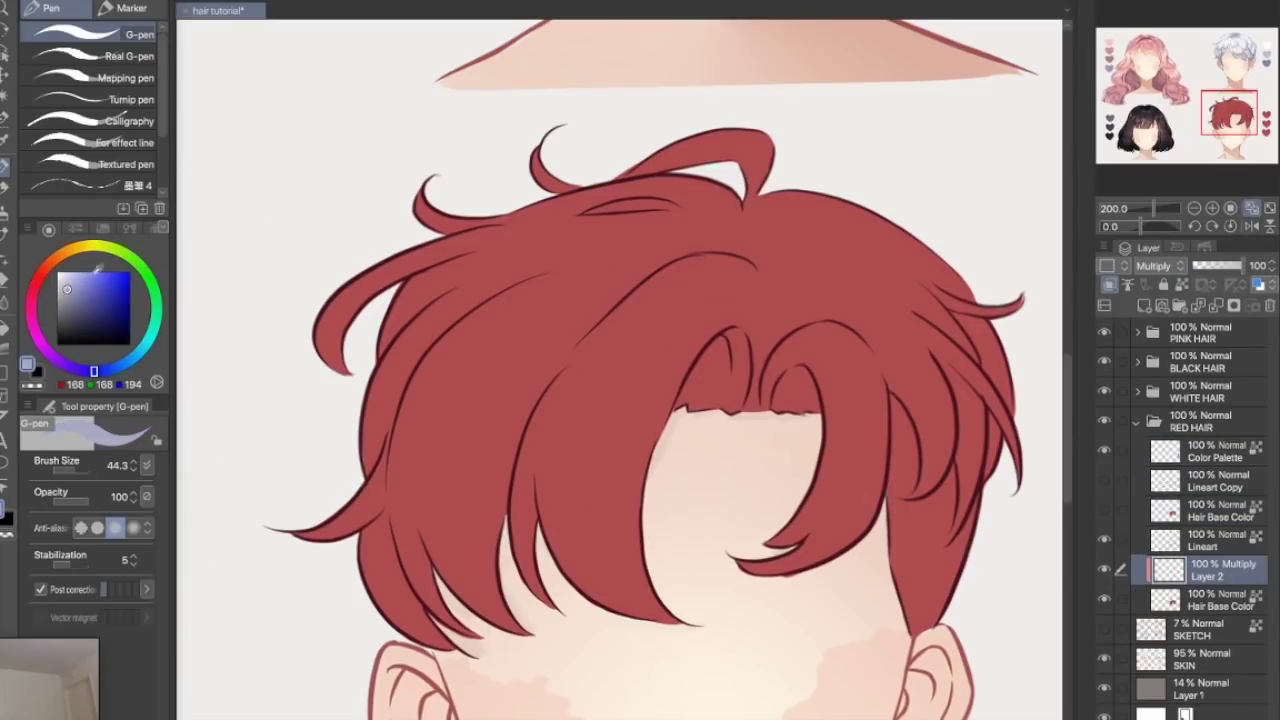
Paint lavender RGB 155, 156, 213 shadows on the red hair's Multiply layer inside the parting, on lower locks, crown flicks and the sideburn area.
left_click_drag(715, 350, 805, 400)
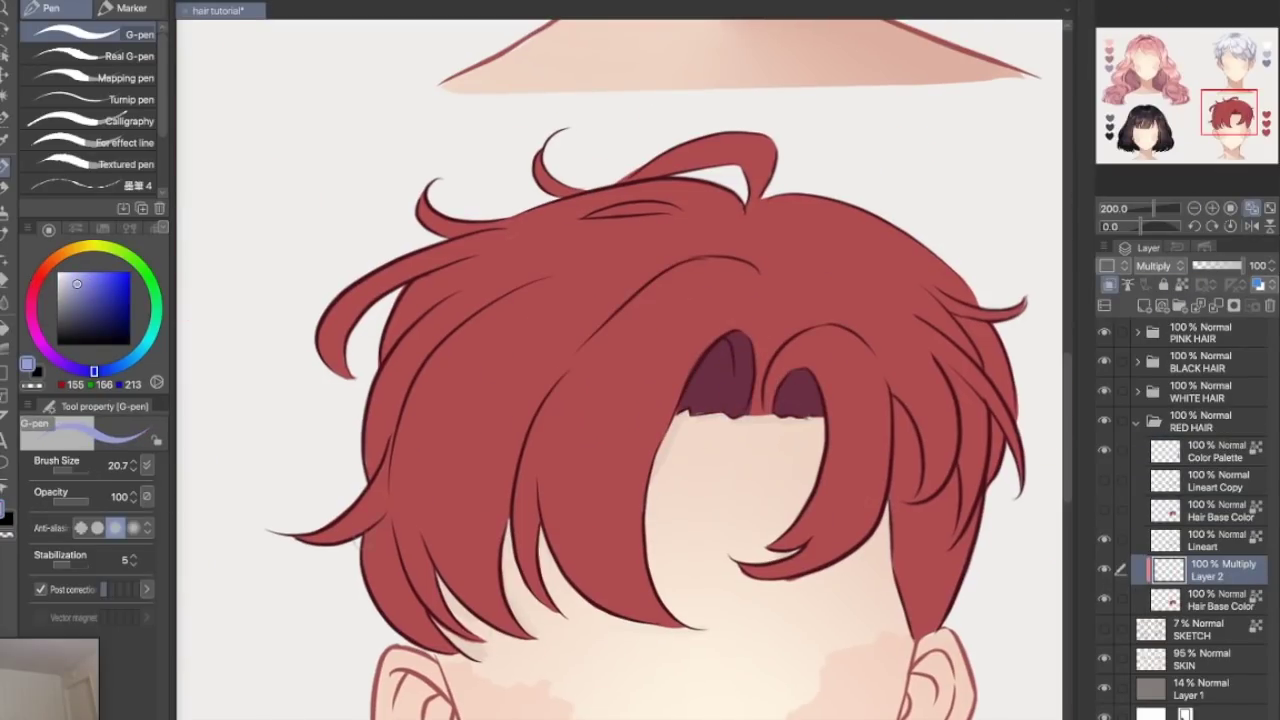
left_click_drag(440, 515, 385, 645)
left_click_drag(525, 480, 470, 630)
left_click_drag(590, 470, 665, 620)
left_click_drag(632, 210, 742, 185)
left_click_drag(420, 230, 505, 195)
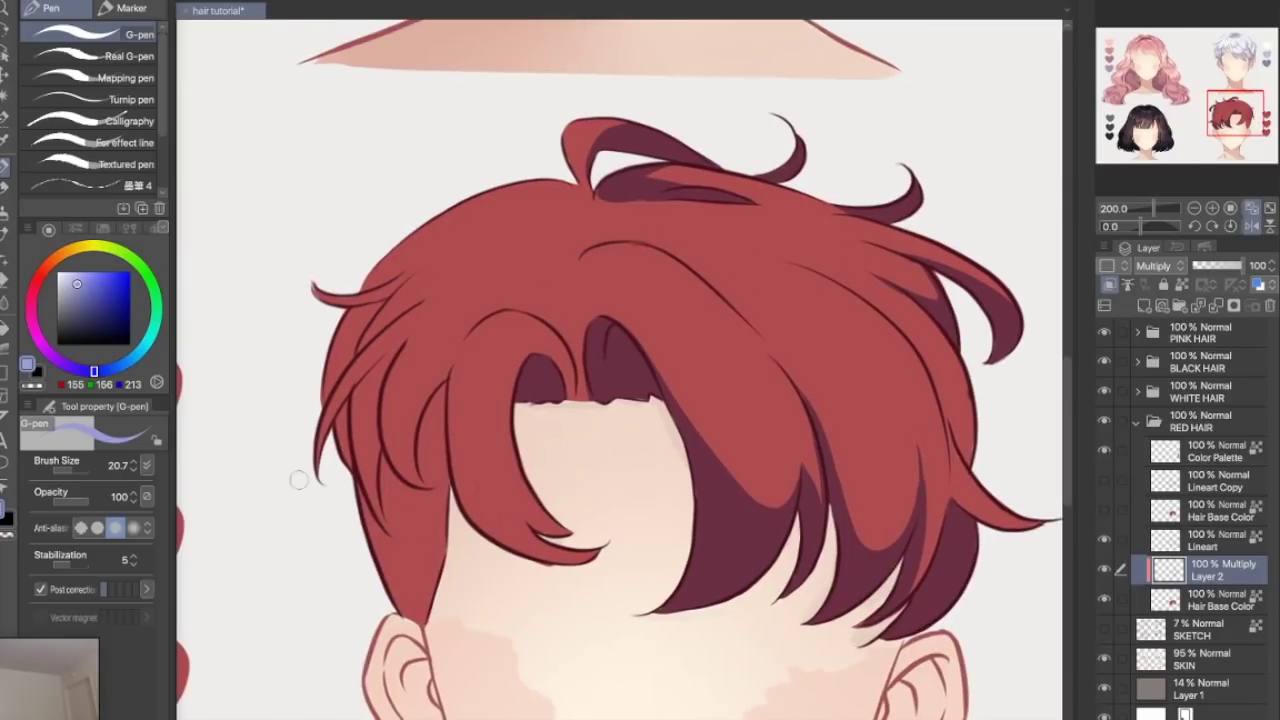
left_click_drag(440, 390, 385, 615)
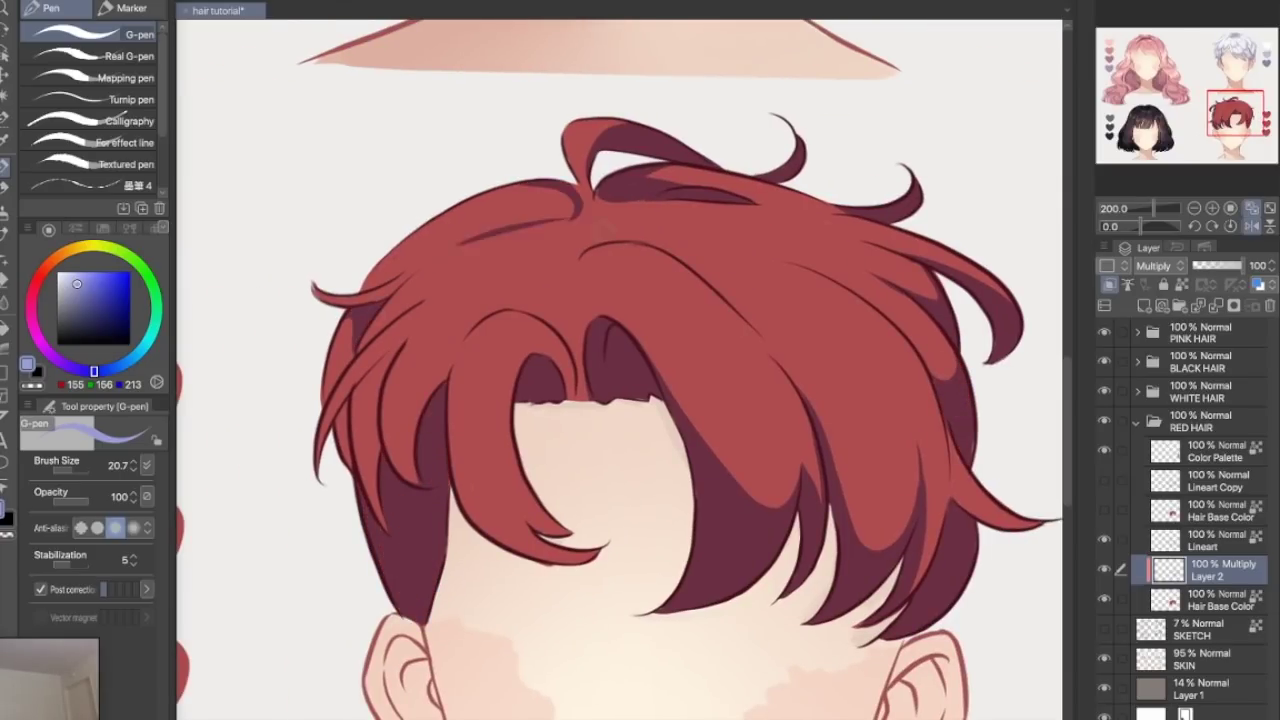
Replace the red hair's Lineart Copy layer with a new visible duplicate of Lineart, then return to the Multiply layer.
left_click(1203, 546)
left_click(1215, 481)
left_click(1269, 306)
left_click(724, 268)
left_click(1208, 571)
Shade the short side locks and the crown strands on the thinner side of the red hair in the same lavender.
left_click_drag(412, 334, 362, 392)
left_click_drag(340, 405, 346, 464)
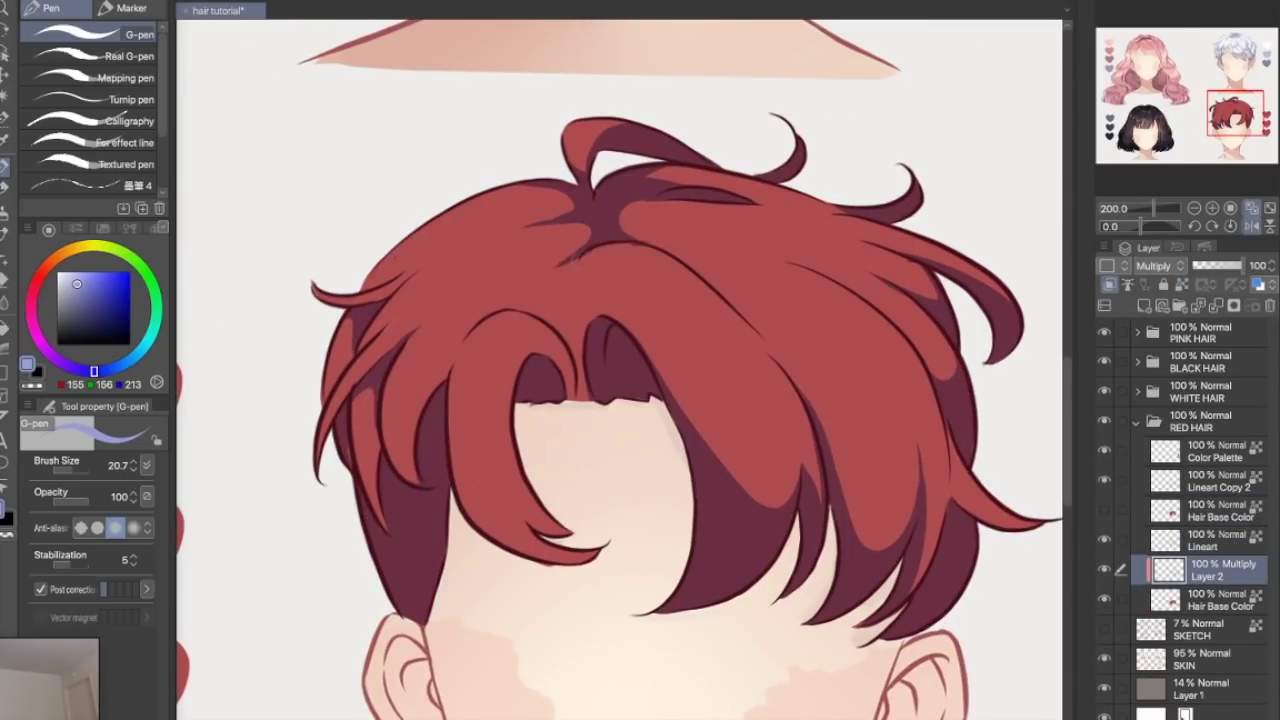
left_click_drag(440, 271, 396, 344)
left_click_drag(528, 194, 438, 250)
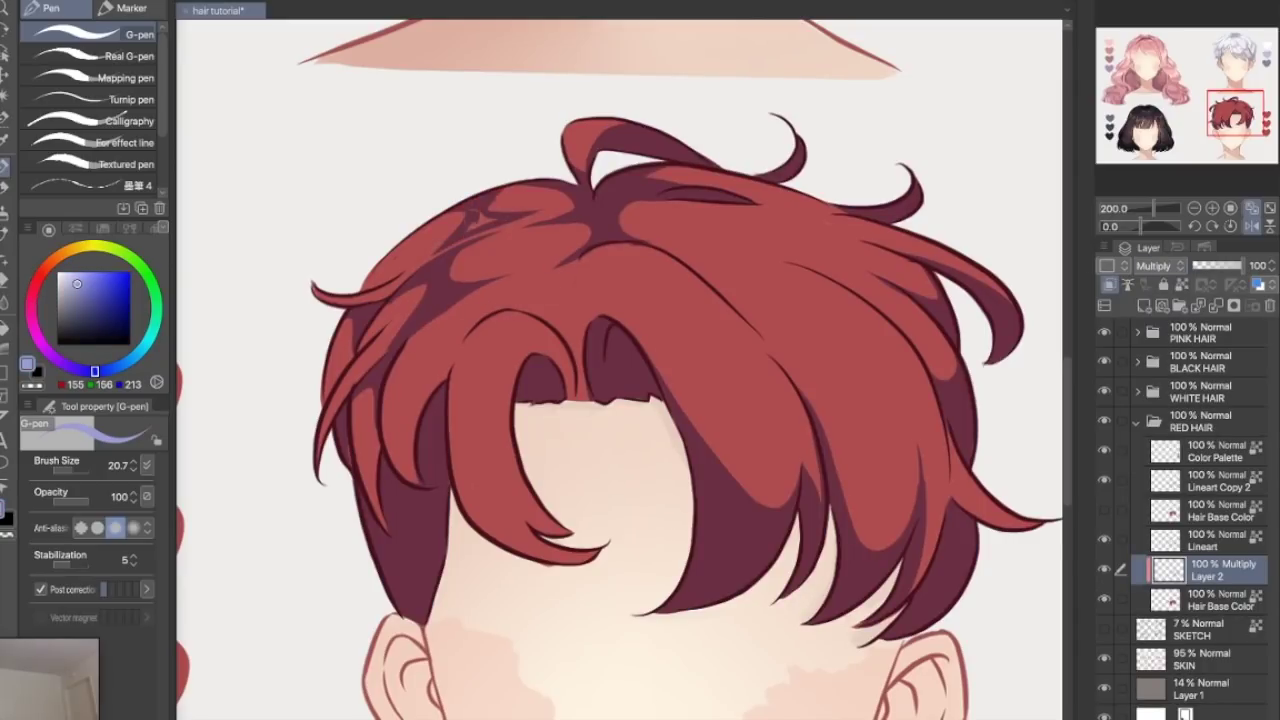
Add curved shadow shapes across the long swept bangs and upper strands of the red hair, leaving rounded patches of base color.
key("h")
left_click_drag(529, 306, 450, 408)
left_click_drag(600, 320, 528, 417)
key("h")
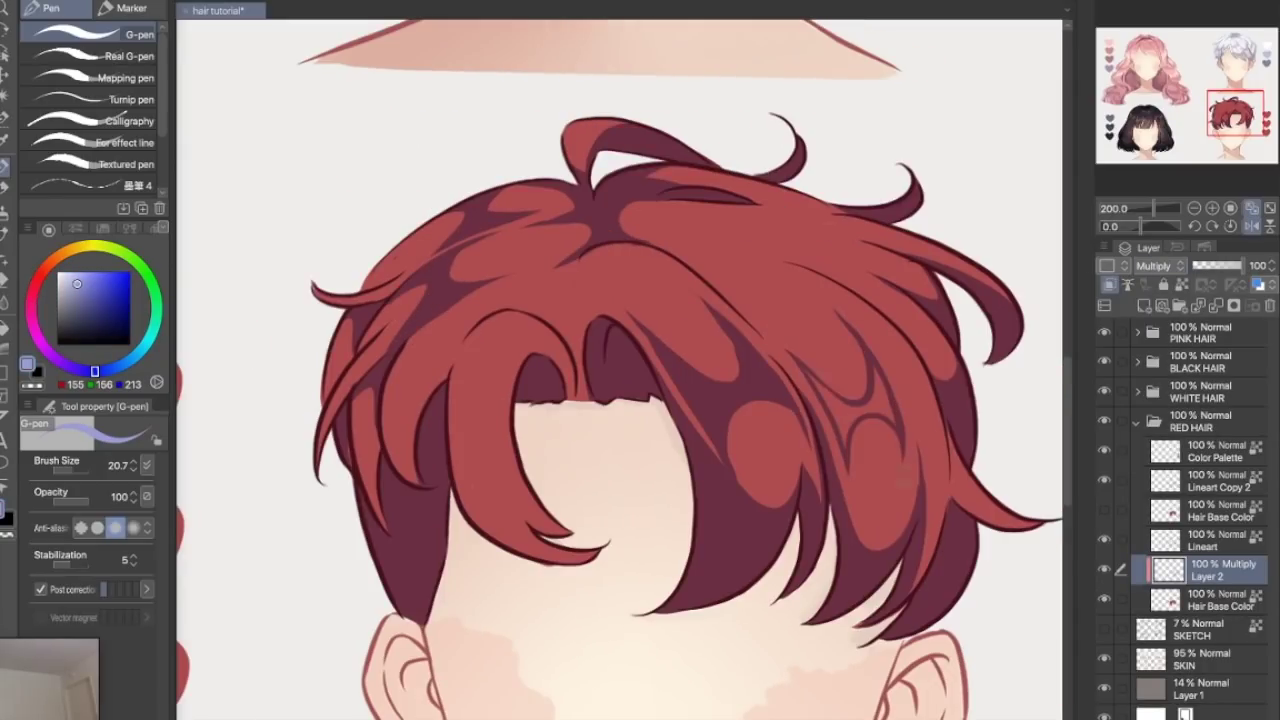
key("v")
key("v")
key("h")
left_click_drag(620, 210, 508, 236)
key("h")
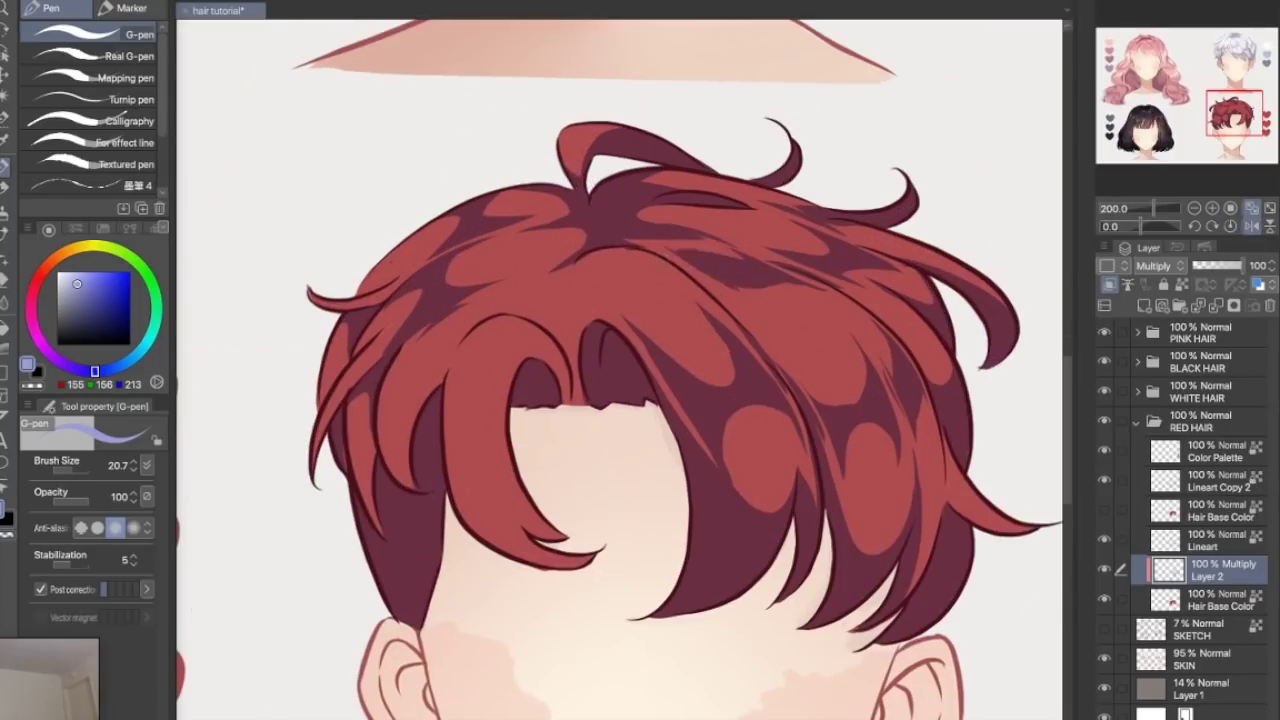
Paint further shadow shapes on the top strands and the curved front locks around the red hair's parting.
left_click_drag(716, 246, 820, 304)
scroll(624, 369, "up", 2)
left_click_drag(444, 344, 620, 434)
scroll(624, 369, "down", 3)
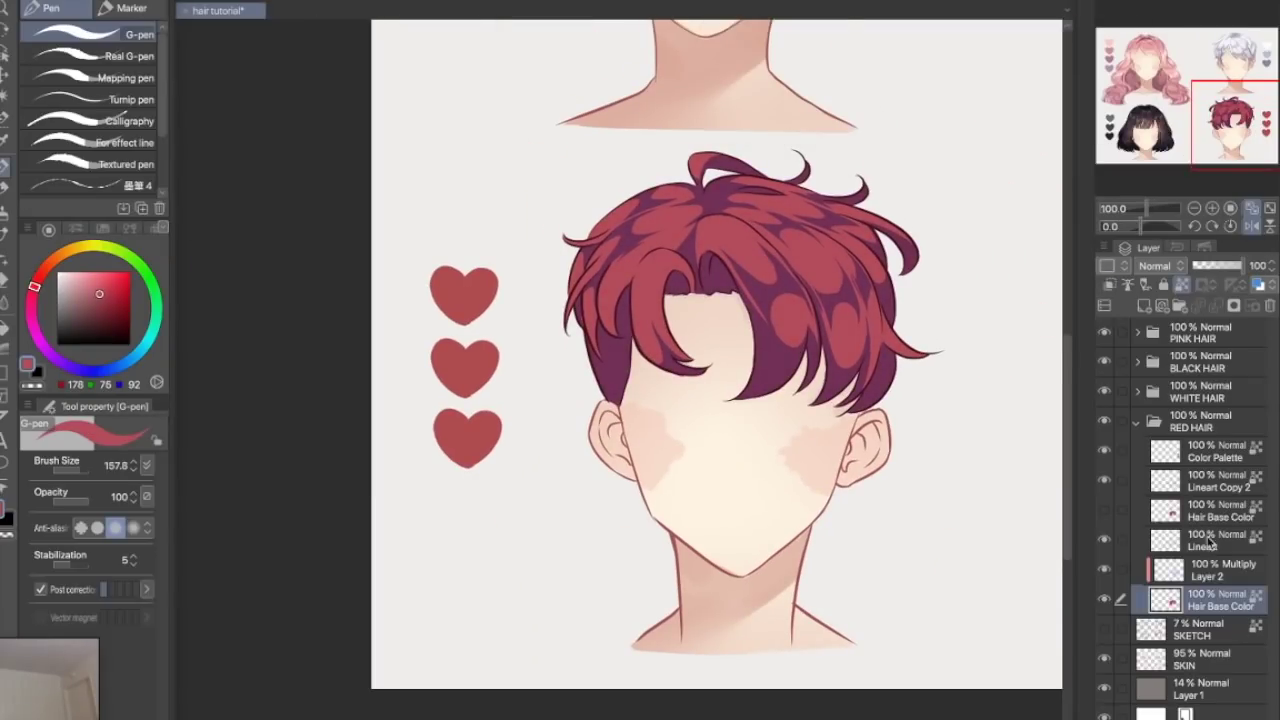
Merge the Multiply shading into the red hair's Hair Base Color layer and start a color balance correction on it.
key("ctrl+e")
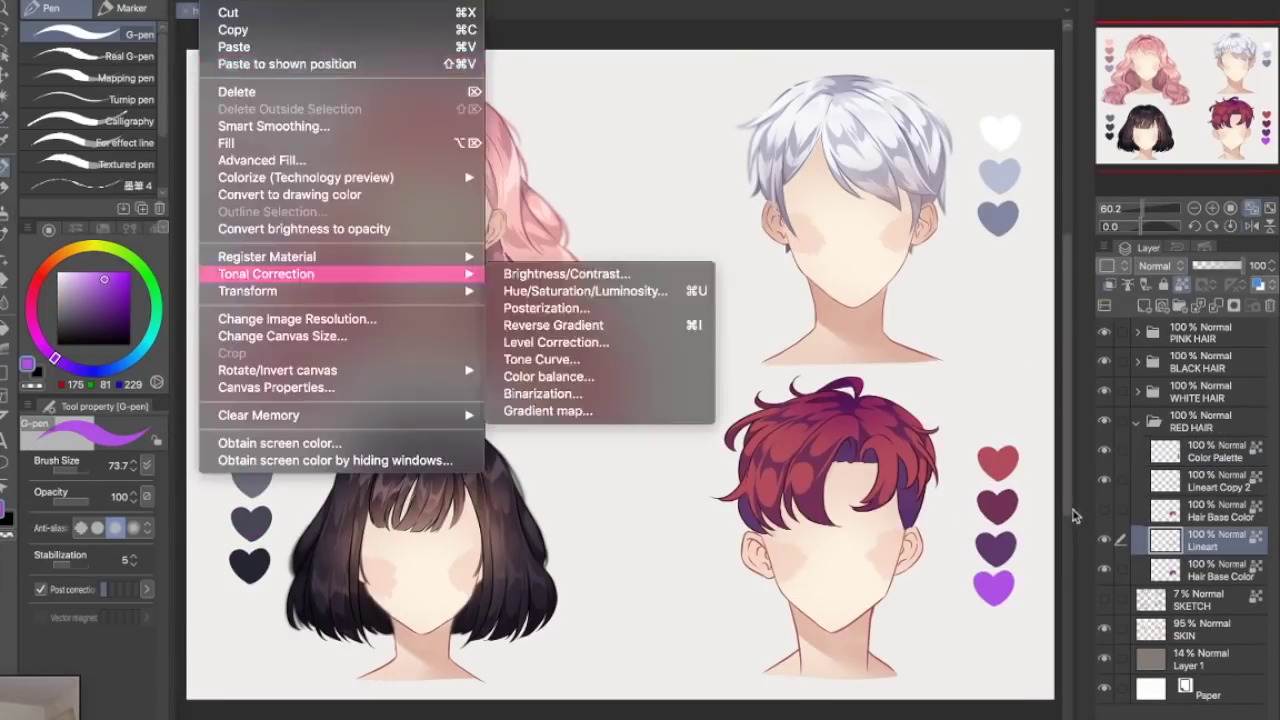
left_click(520, 297)
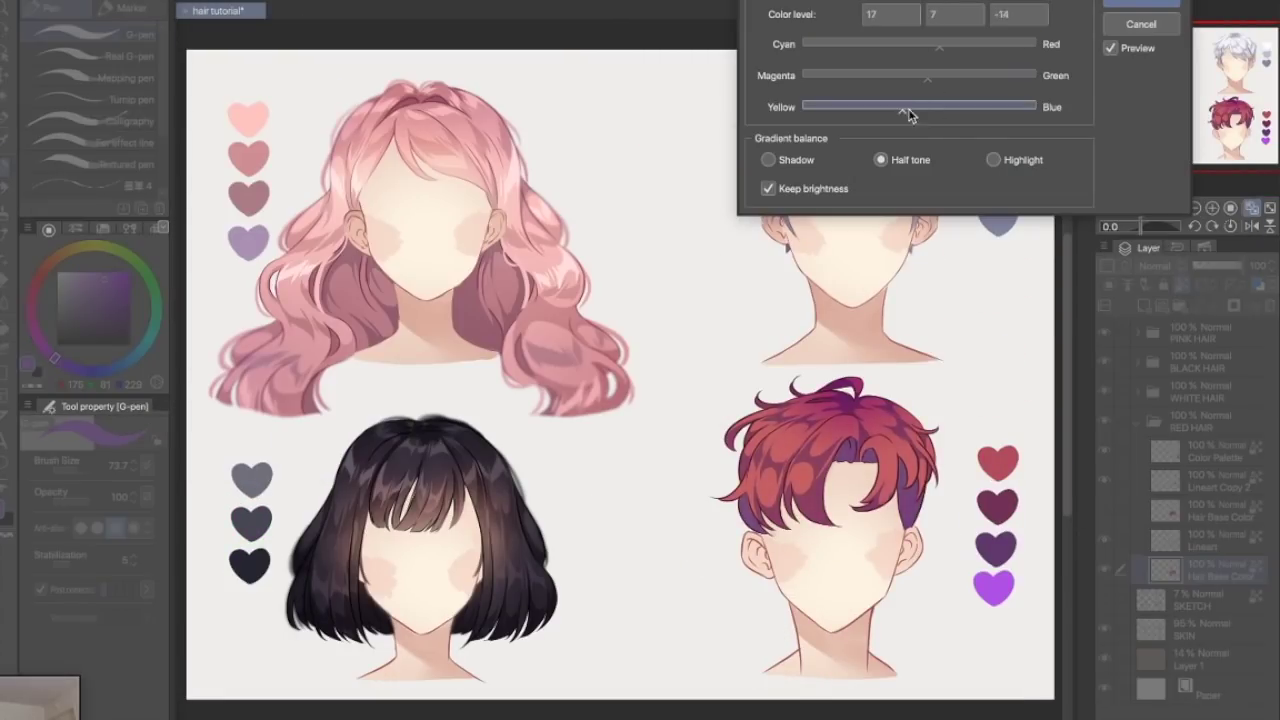